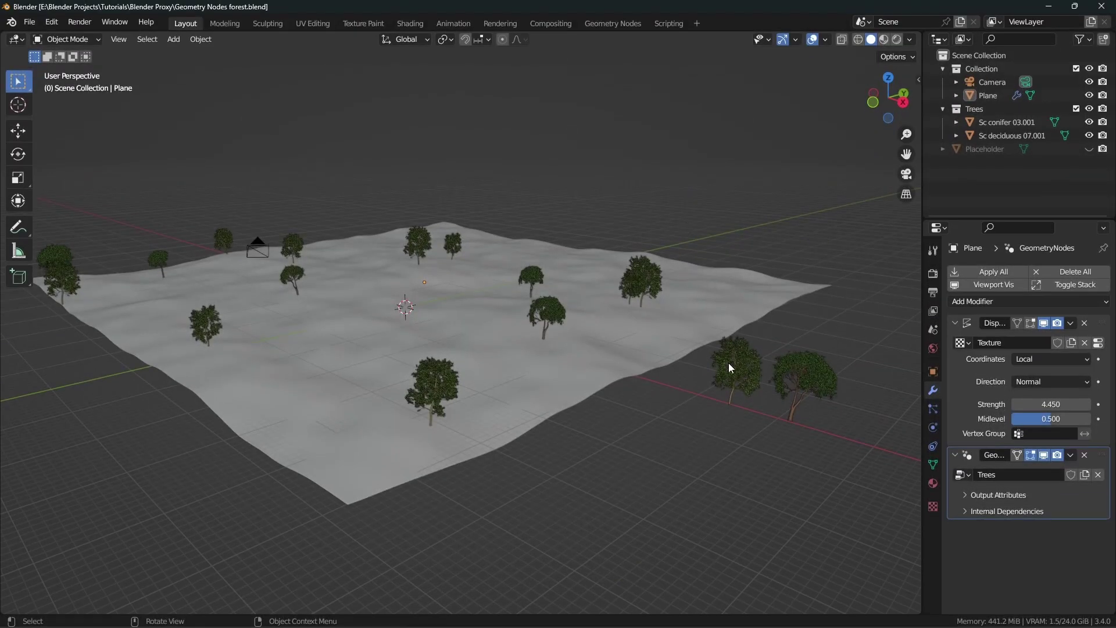
# - Examine the two source trees standing beside the terrain plane, selecting each one to identify it and clearing the selection
pyautogui.keyDown('shift'); pyautogui.moveTo(730, 363); pyautogui.dragTo(503, 345, button='middle'); pyautogui.keyUp('shift')
pyautogui.scroll(4, 638, 364)
pyautogui.hotkey('alt', 'z')
pyautogui.hotkey('alt', 'z')
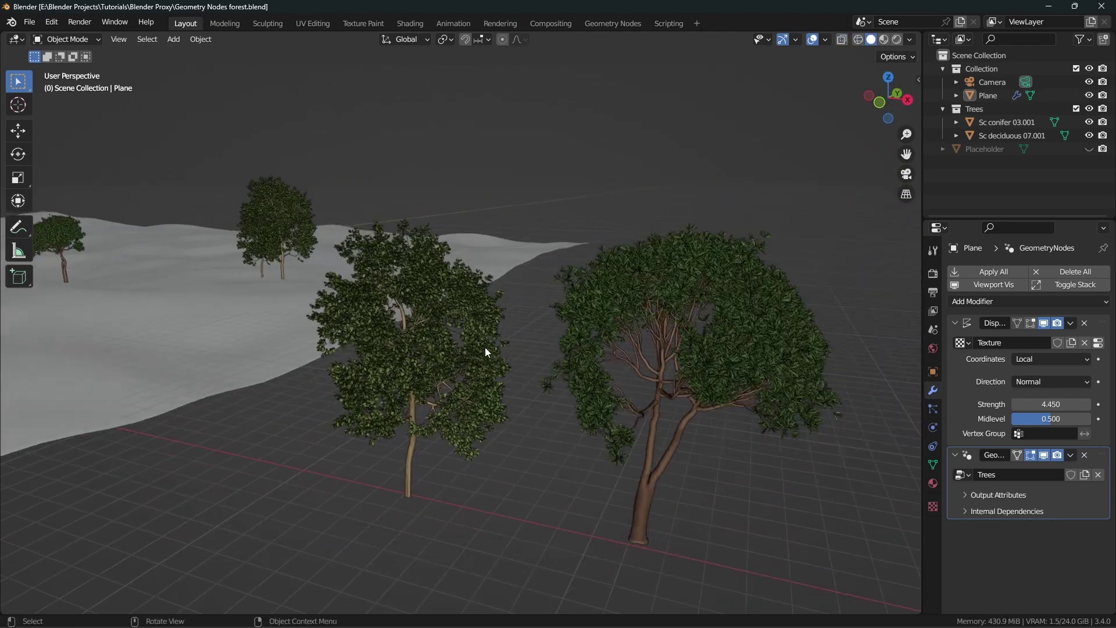
pyautogui.click(503, 344)
pyautogui.keyDown('shift'); pyautogui.click(628, 346); pyautogui.keyUp('shift')
pyautogui.hotkey('alt', 'a')
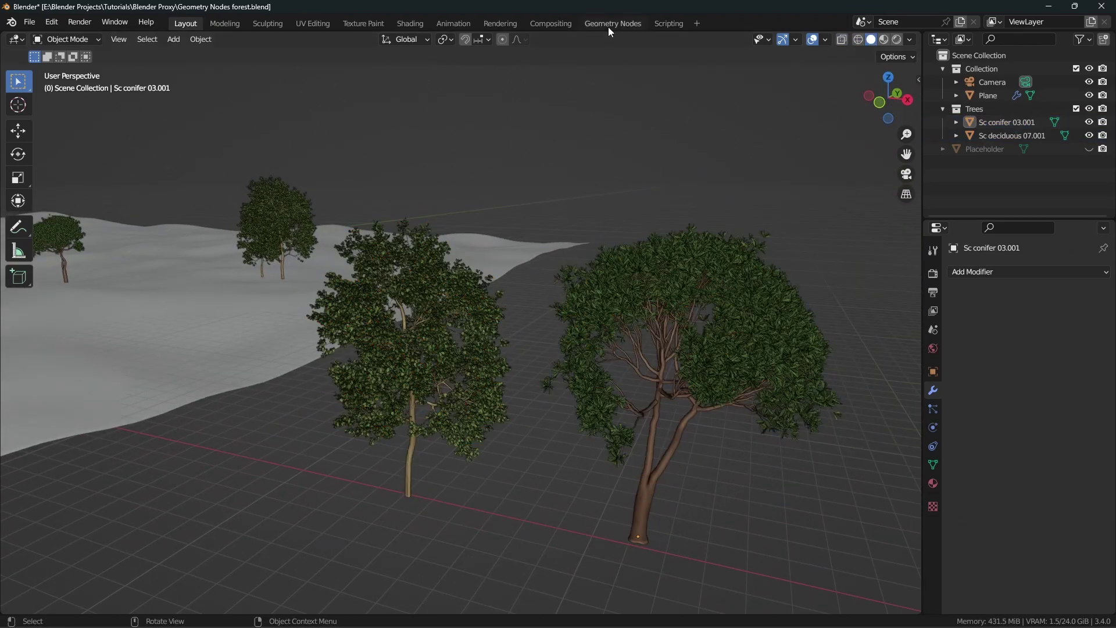
# - Switch to the Geometry Nodes workspace and select the terrain plane to display its Trees node tree
pyautogui.click(613, 24)
pyautogui.click(478, 234)
pyautogui.moveTo(497, 423); pyautogui.dragTo(476, 411, button='middle')
pyautogui.scroll(6, 384, 430)
pyautogui.moveTo(317, 433); pyautogui.dragTo(442, 479, button='middle')
pyautogui.scroll(5, 442, 478)
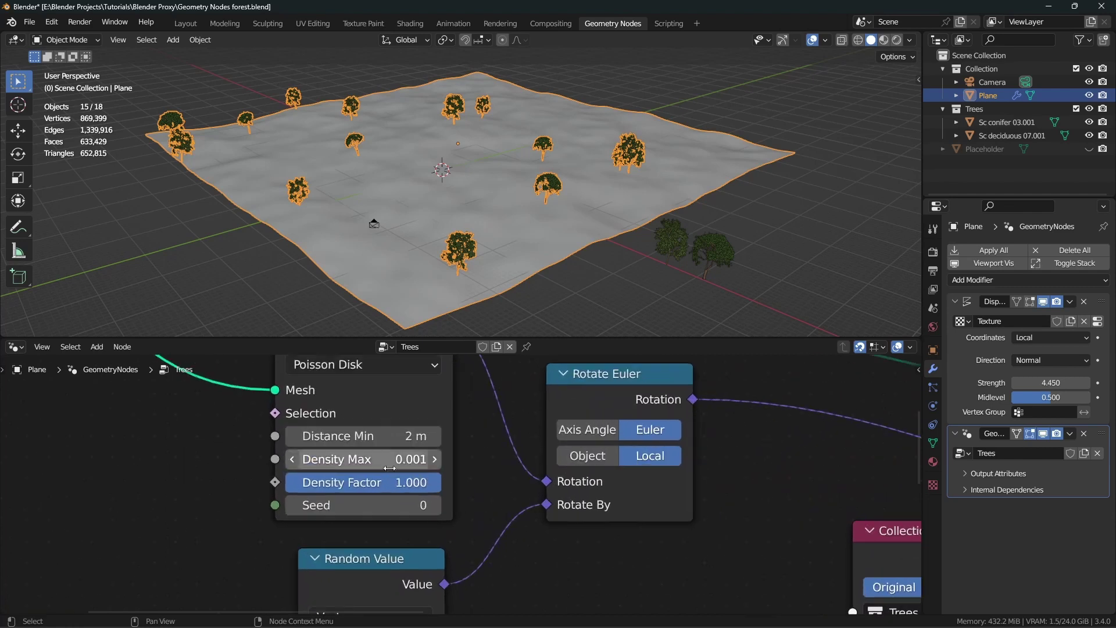
# - Examine the Density Max value and the distribution method of the Distribute Points on Faces node
pyautogui.click(438, 493)
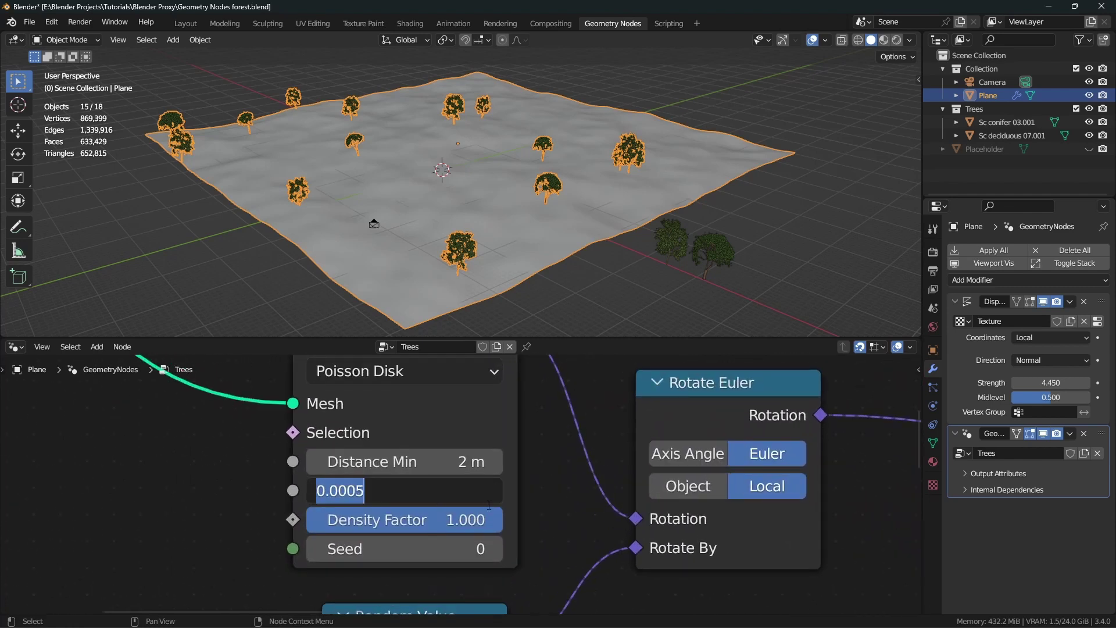
pyautogui.click(545, 485)
pyautogui.scroll(-5, 545, 485)
pyautogui.moveTo(542, 416); pyautogui.dragTo(551, 472, button='middle')
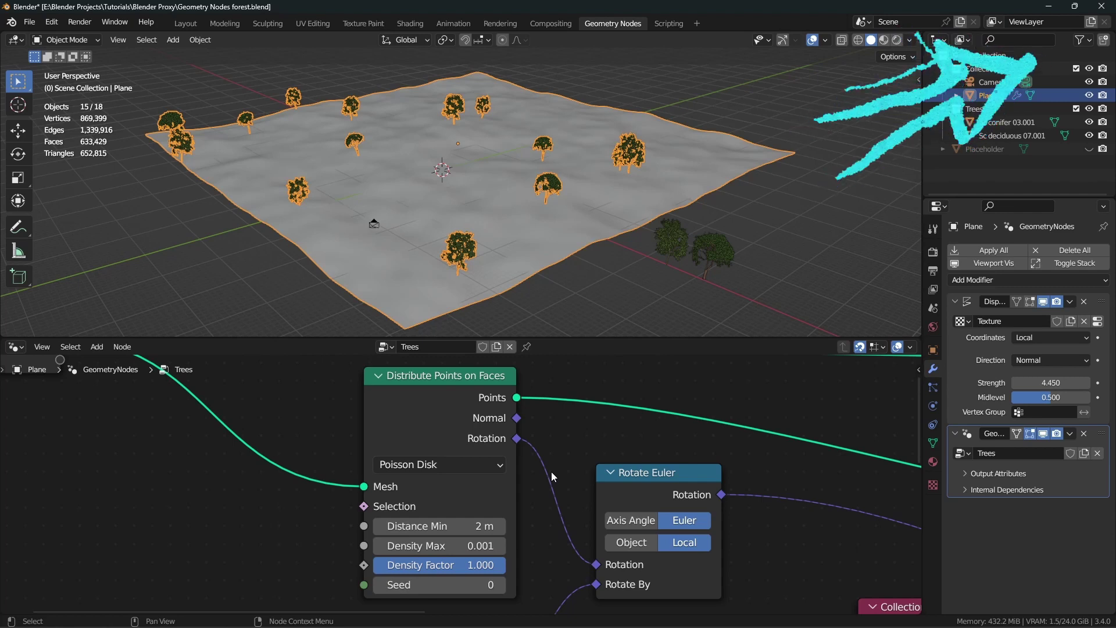
pyautogui.scroll(1, 534, 468)
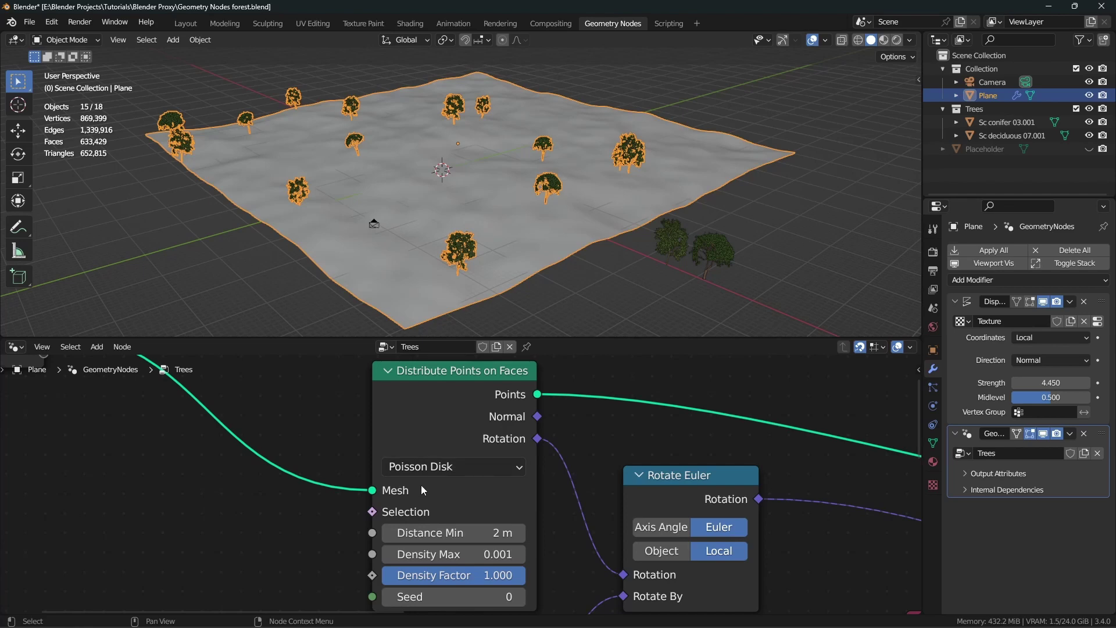
pyautogui.click(434, 471)
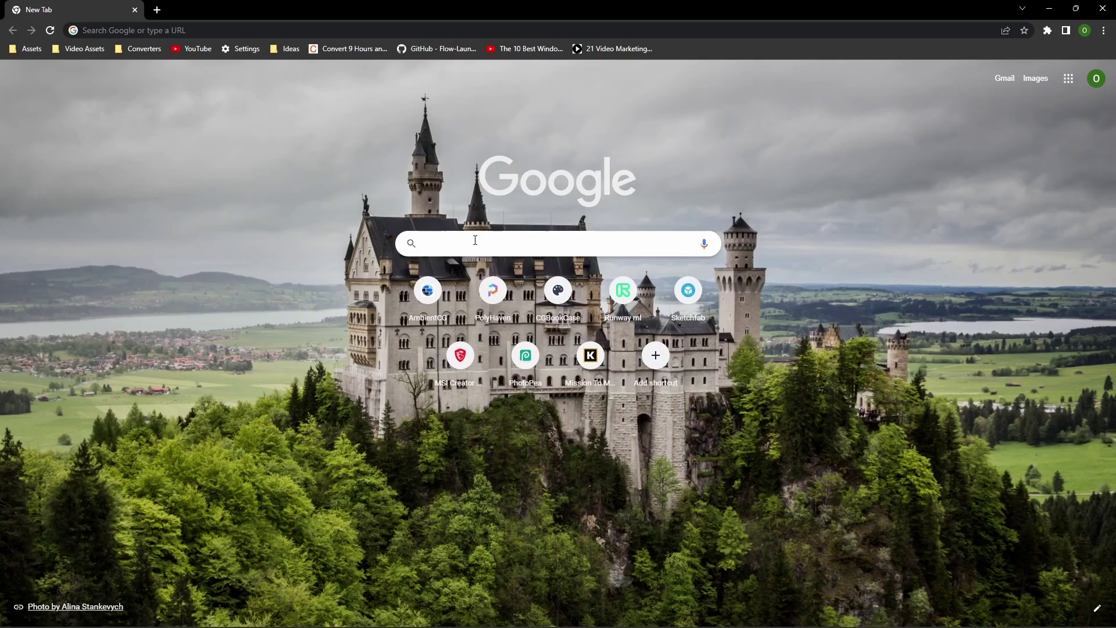
# - Switch to the web browser and search Google for the pronunciation of "poisson"
pyautogui.click(474, 243)
pyautogui.write('poisson pronun')
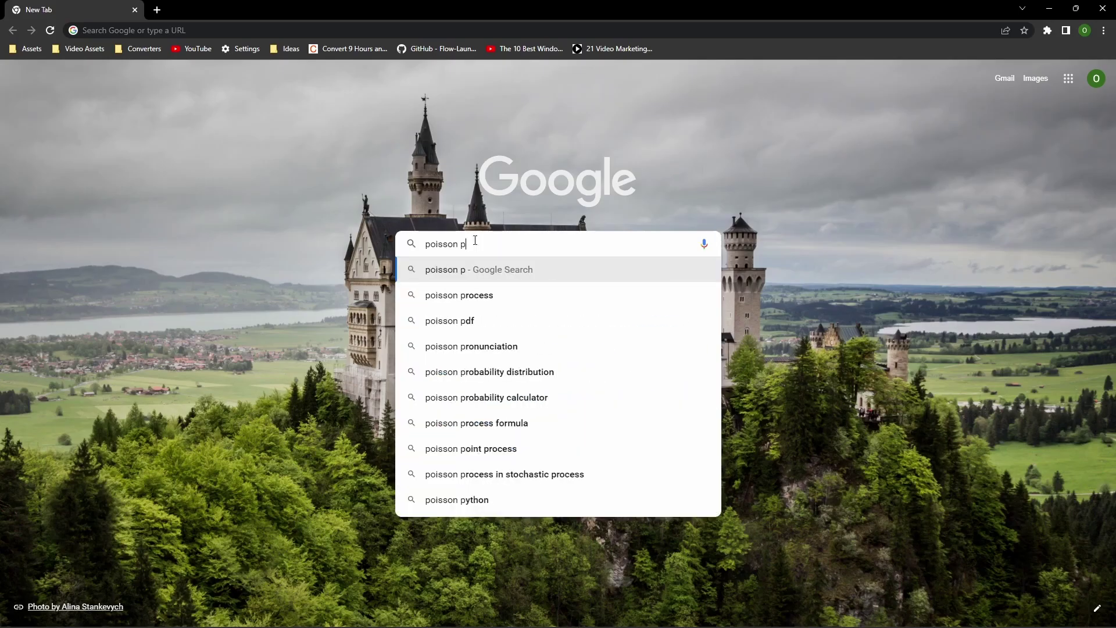
pyautogui.press('Return')
pyautogui.click(336, 275)
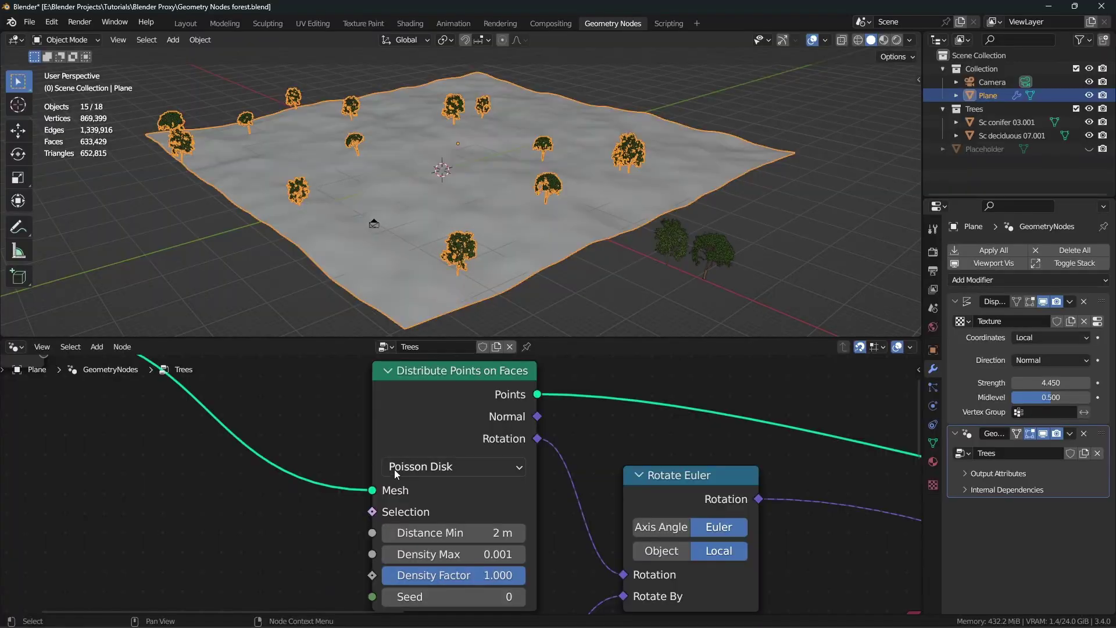
# - Mark the Collection Info children options and the Pick Instance option with temporary annotations and erase them
pyautogui.click(448, 391)
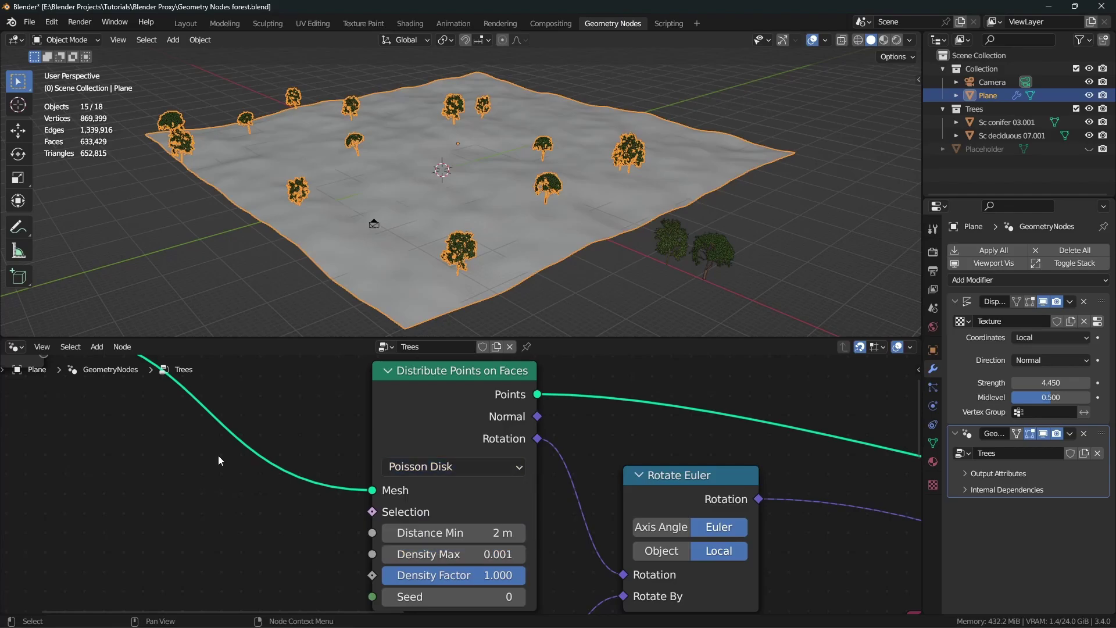
pyautogui.scroll(-1, 769, 278)
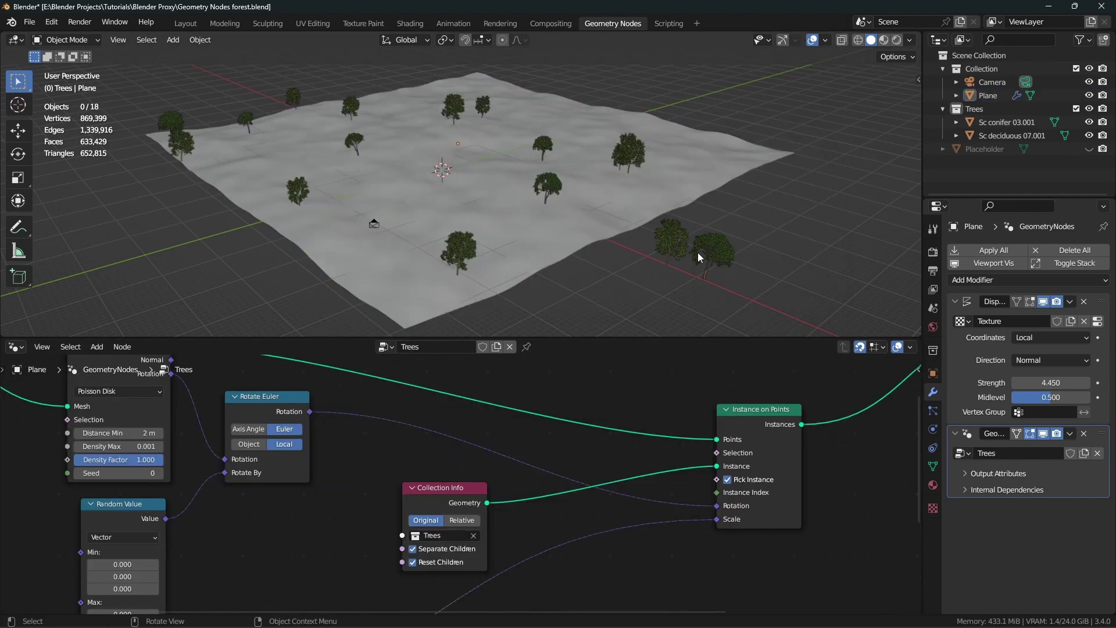
pyautogui.scroll(4, 634, 479)
pyautogui.moveTo(634, 479); pyautogui.dragTo(545, 436, button='middle')
pyautogui.scroll(-2, 545, 457)
pyautogui.scroll(2, 546, 436)
pyautogui.moveTo(261, 531); pyautogui.dragTo(278, 566)
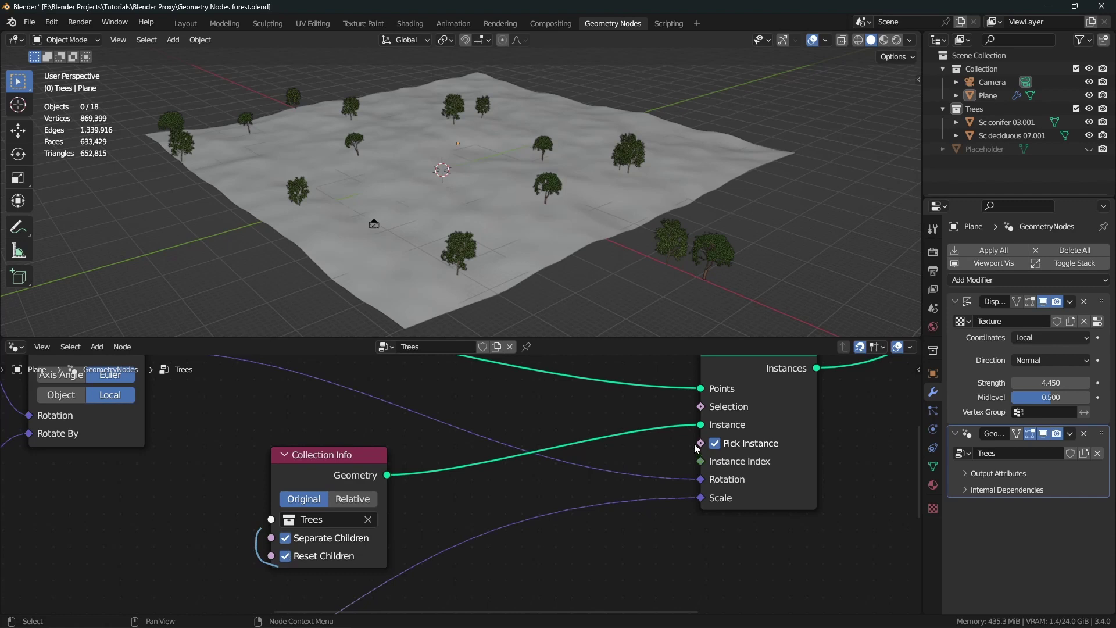
pyautogui.moveTo(687, 440); pyautogui.dragTo(725, 452)
pyautogui.moveTo(719, 459)
pyautogui.mouseDown(button='right')
pyautogui.moveTo(693, 436)
pyautogui.moveTo(267, 539)
pyautogui.moveTo(281, 588)
pyautogui.moveTo(282, 552)
pyautogui.mouseUp(button='right')
# - Turn off Separate Children and Reset Children on the Collection Info node and Pick Instance on the Instance on Points node
pyautogui.moveTo(290, 542); pyautogui.dragTo(290, 559)
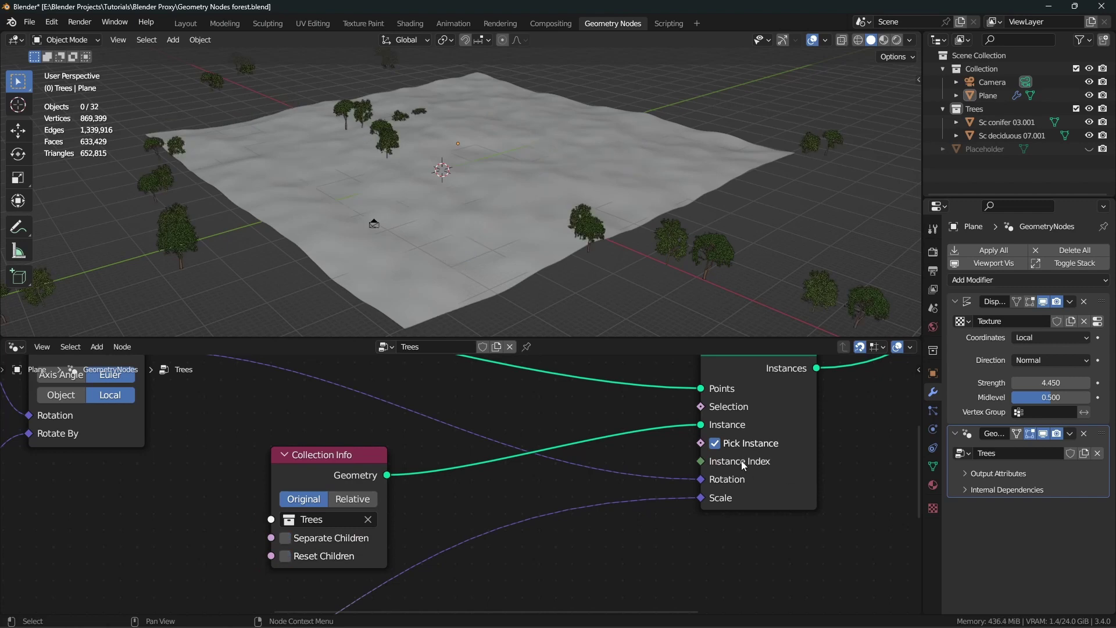
pyautogui.click(714, 443)
pyautogui.moveTo(528, 215); pyautogui.dragTo(545, 233, button='middle')
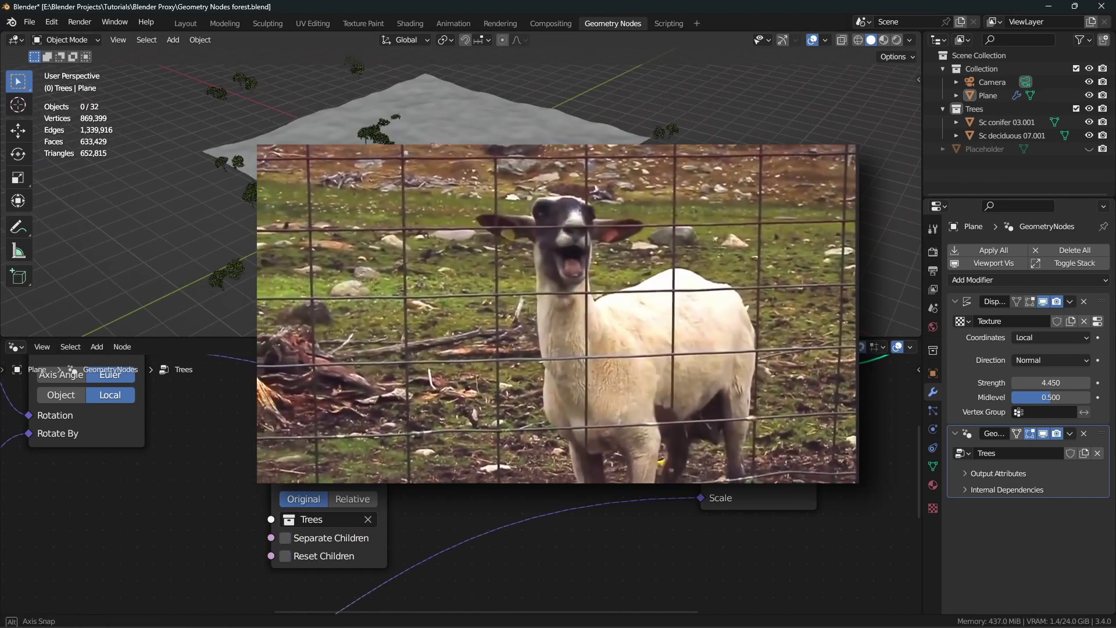
pyautogui.scroll(1, 231, 576)
# - Turn Separate Children and Reset Children back on in the Collection Info node and check the scattered trees
pyautogui.click(256, 560)
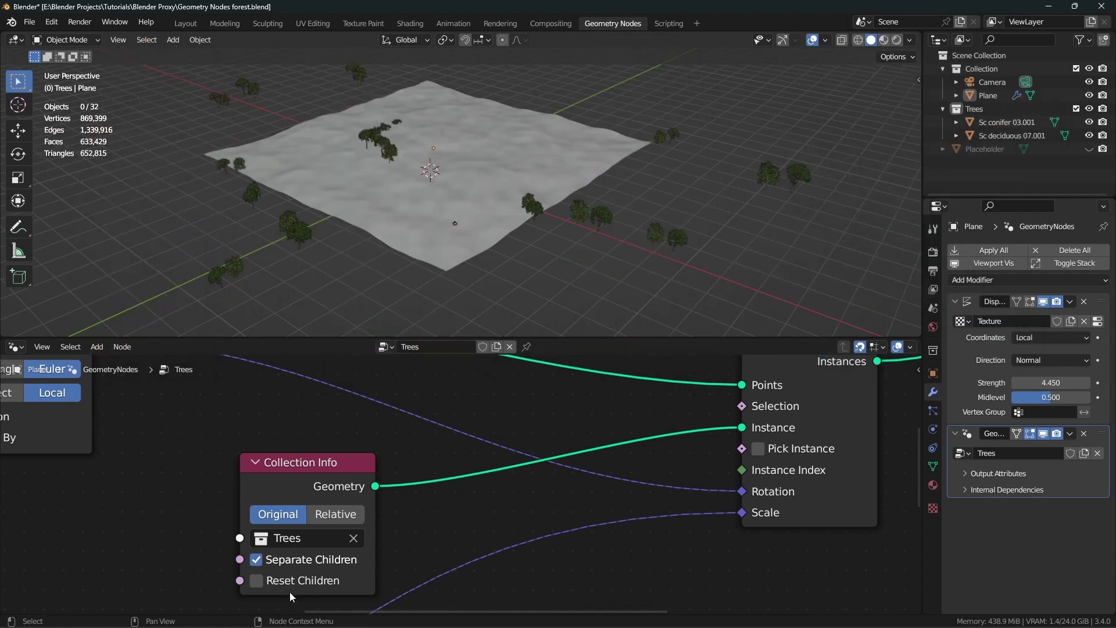
pyautogui.click(265, 584)
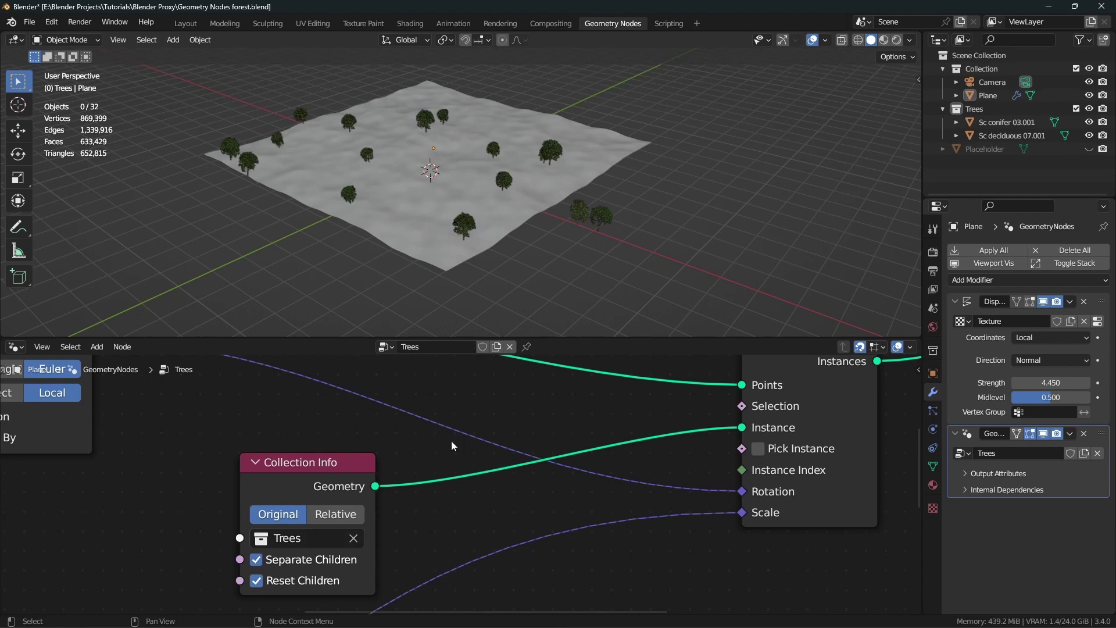
pyautogui.scroll(5, 444, 262)
pyautogui.moveTo(444, 262); pyautogui.dragTo(488, 123, button='middle')
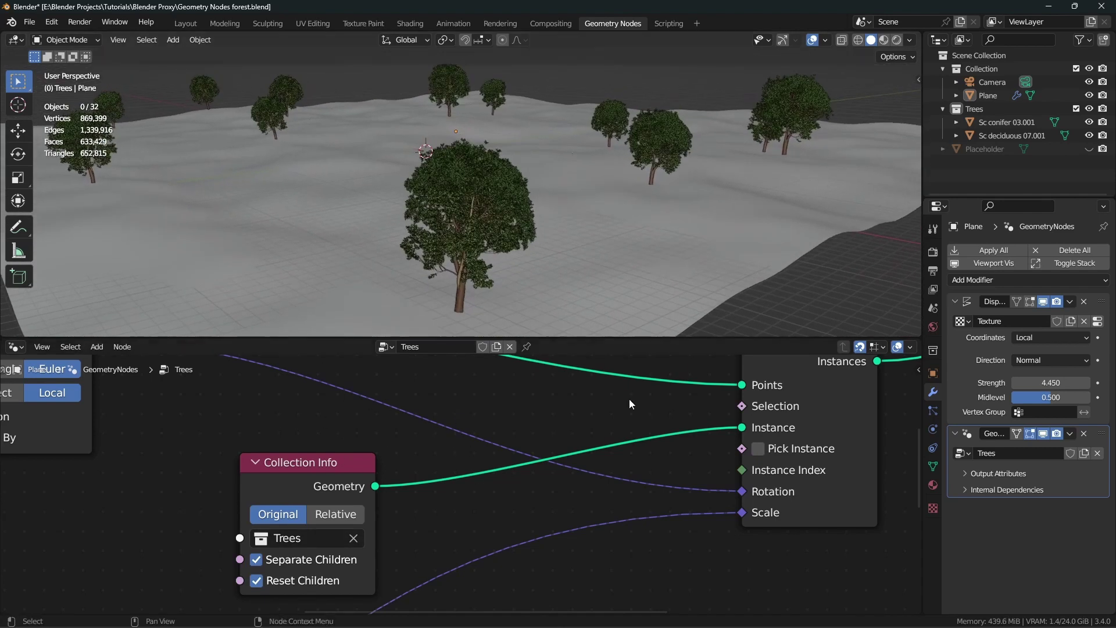
# - Toggle Pick Instance on the Instance on Points node to compare the scattered trees, leaving it enabled
pyautogui.scroll(2, 727, 457)
pyautogui.moveTo(708, 448); pyautogui.dragTo(610, 458, button='middle')
pyautogui.click(664, 459)
pyautogui.click(666, 459)
pyautogui.moveTo(541, 271); pyautogui.dragTo(512, 279, button='middle')
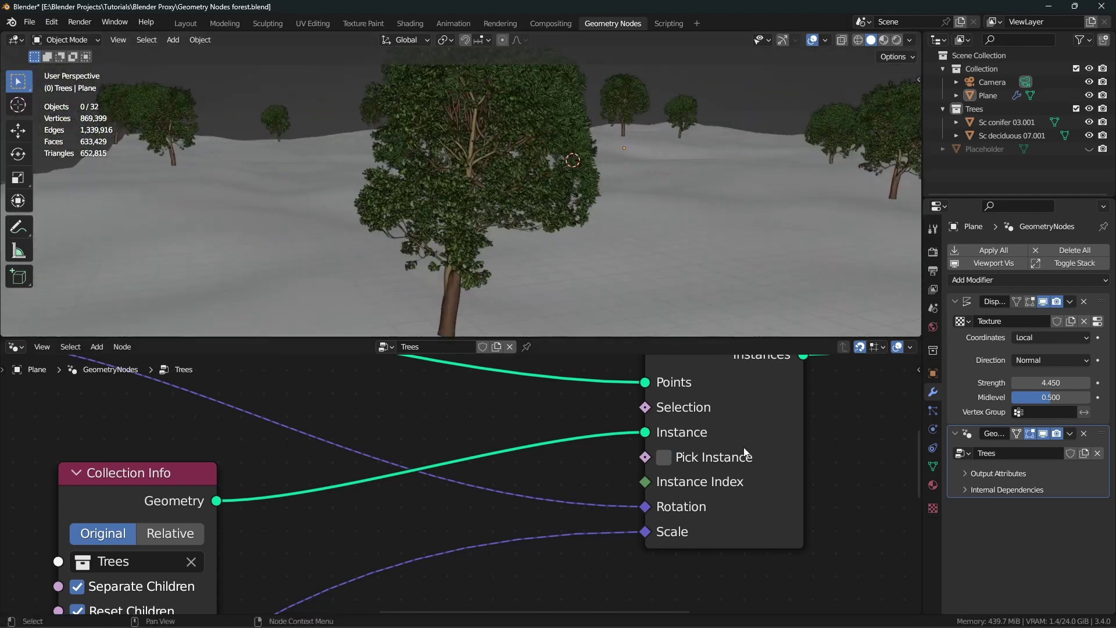
pyautogui.click(668, 457)
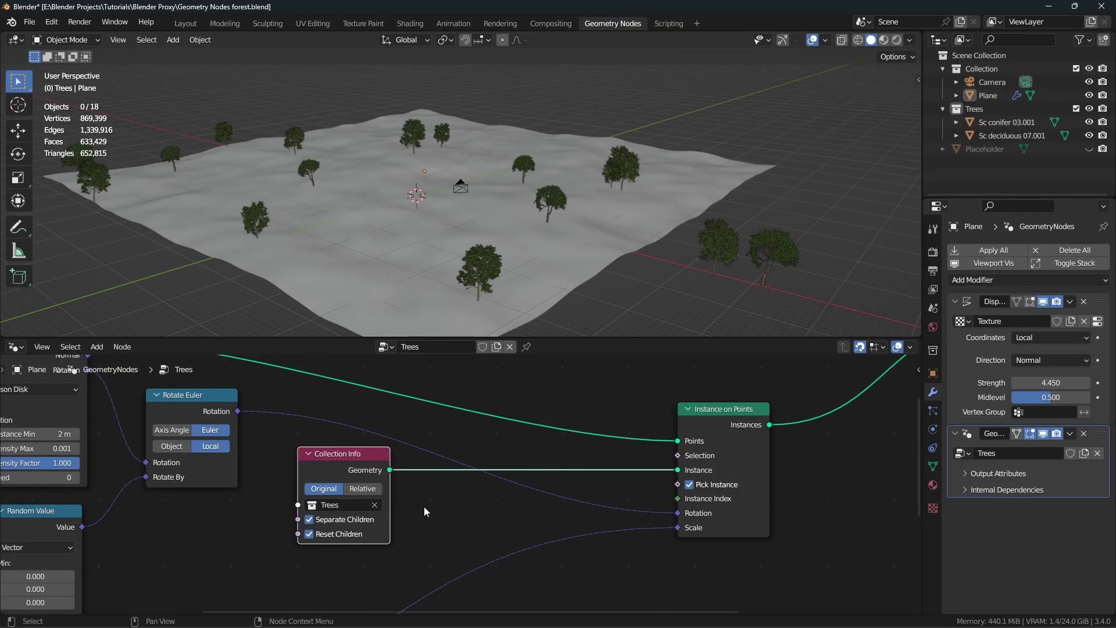
# - Save the file and unhide the Placeholder object beside the two source trees
pyautogui.hotkey('ctrl', 's')
pyautogui.click(1089, 149)
pyautogui.keyDown('shift'); pyautogui.moveTo(750, 247); pyautogui.dragTo(626, 248, button='middle'); pyautogui.keyUp('shift')
pyautogui.scroll(2, 701, 232)
pyautogui.scroll(1, 704, 229)
pyautogui.scroll(2, 571, 229)
# - Inspect the Placeholder tree's mesh and material in local view with Material Preview shading, and return to the full solid view
pyautogui.click(603, 188)
pyautogui.press('Tab')
pyautogui.press('Tab')
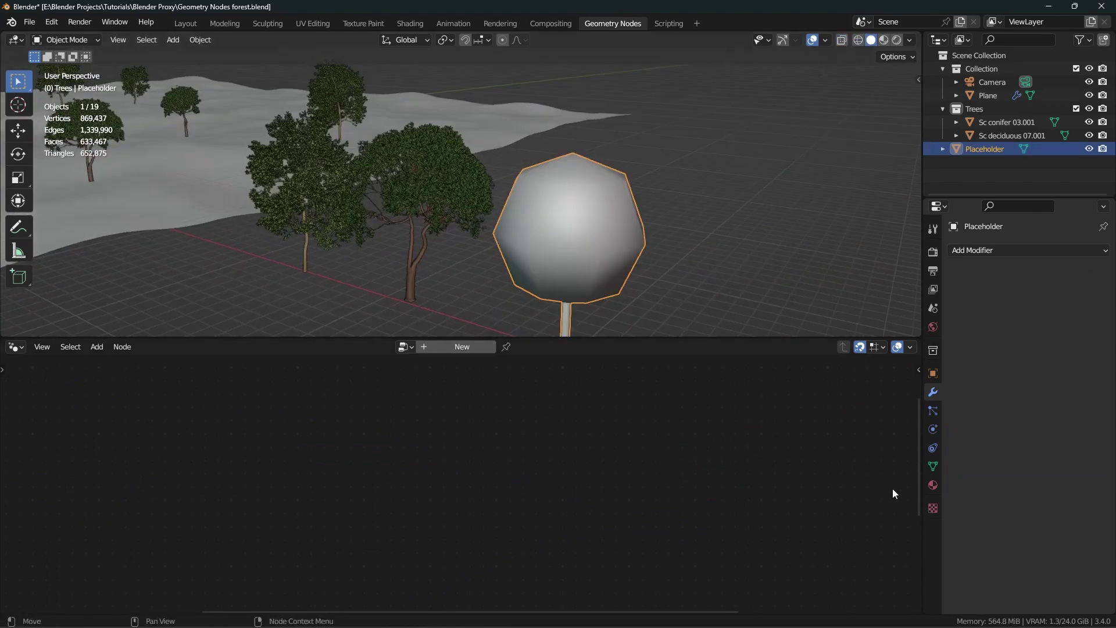
pyautogui.click(933, 484)
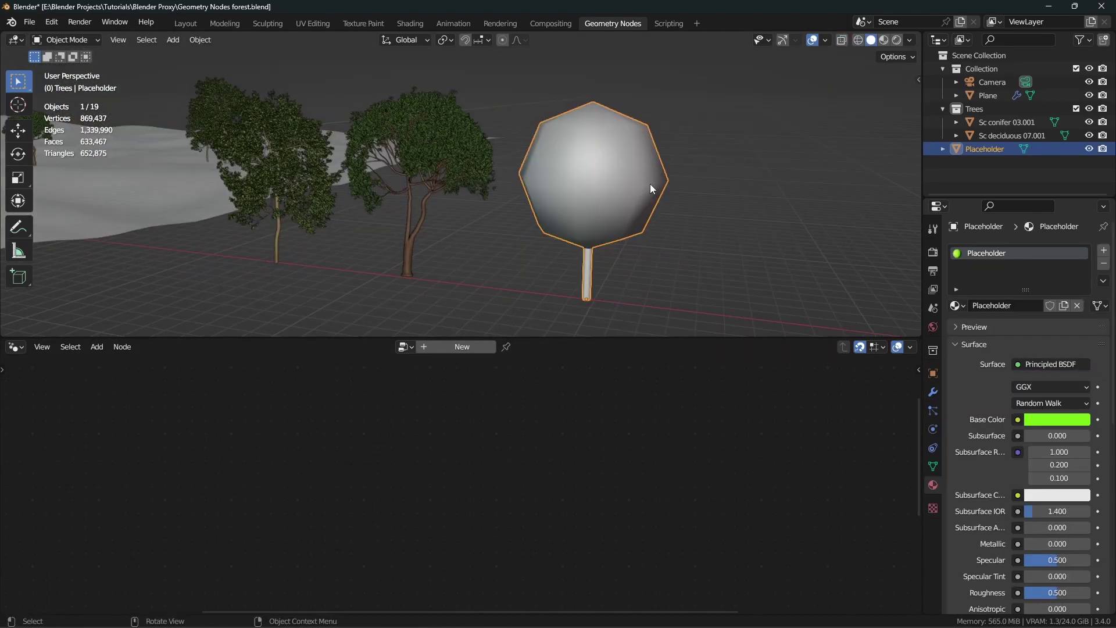
pyautogui.press('/')
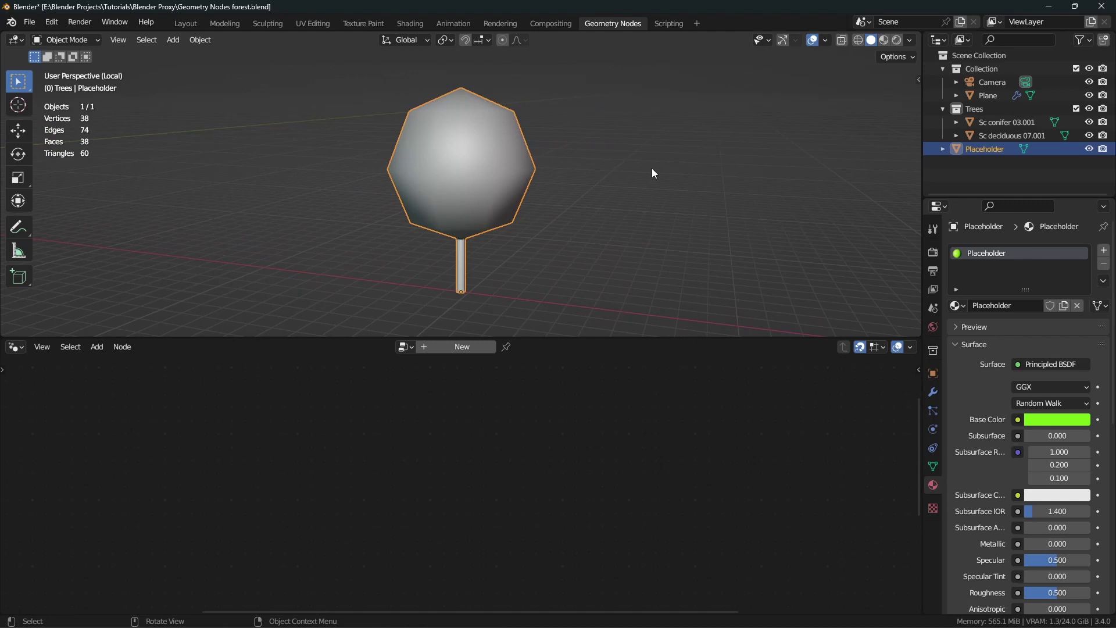
pyautogui.press('z')
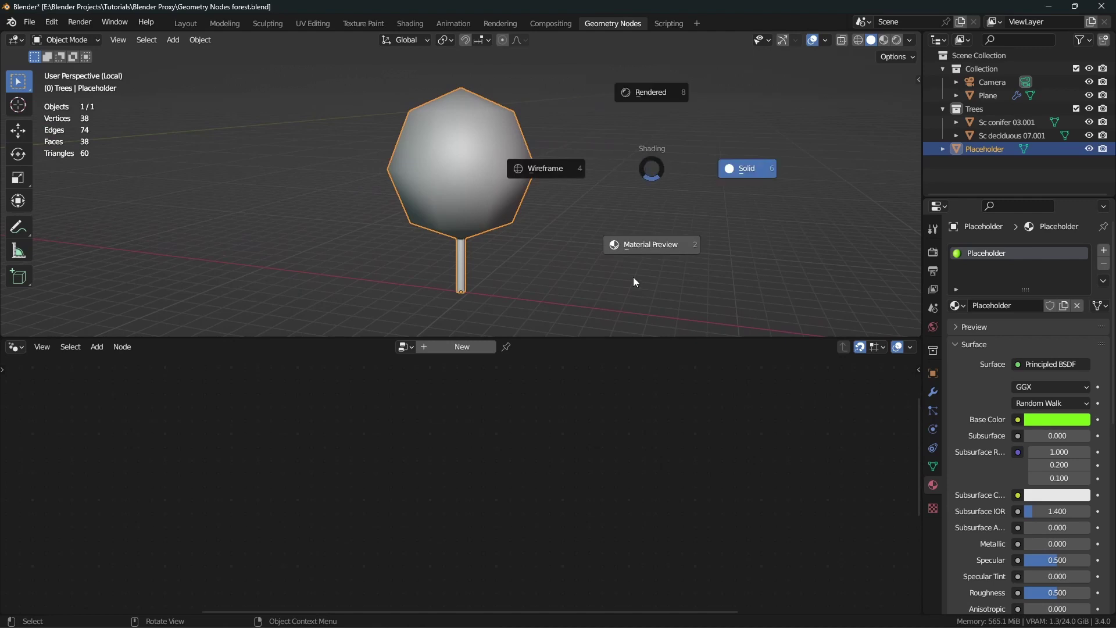
pyautogui.click(636, 278)
pyautogui.moveTo(484, 267)
pyautogui.mouseDown(button='middle')
pyautogui.moveTo(473, 198)
pyautogui.moveTo(365, 295)
pyautogui.moveTo(463, 255)
pyautogui.mouseUp(button='middle')
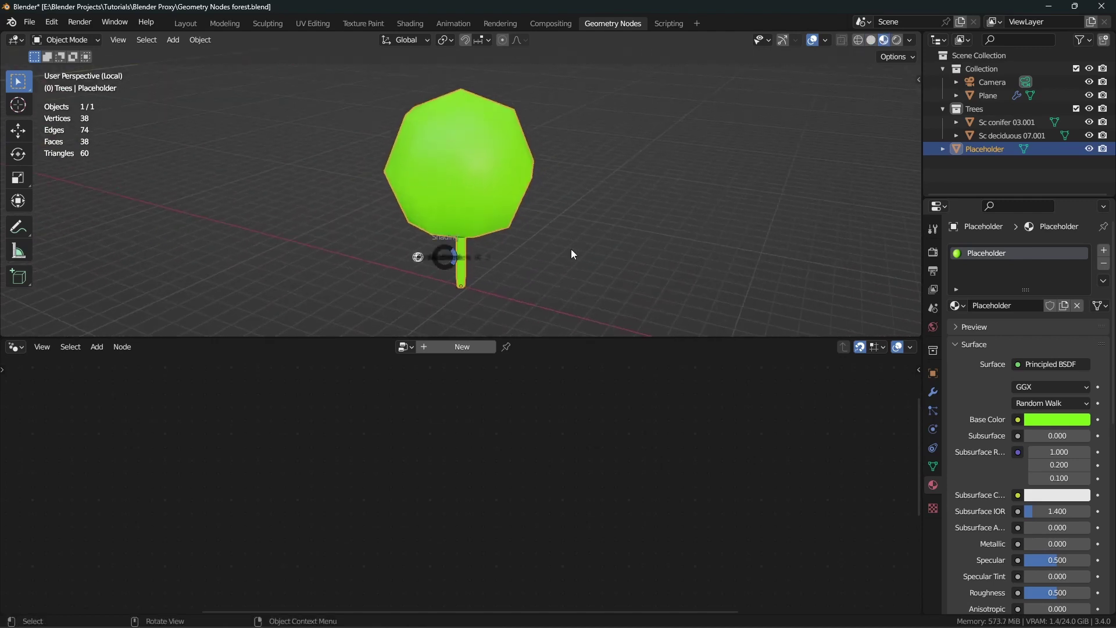
pyautogui.press('z')
pyautogui.click(783, 231)
pyautogui.press('KP_Divide')
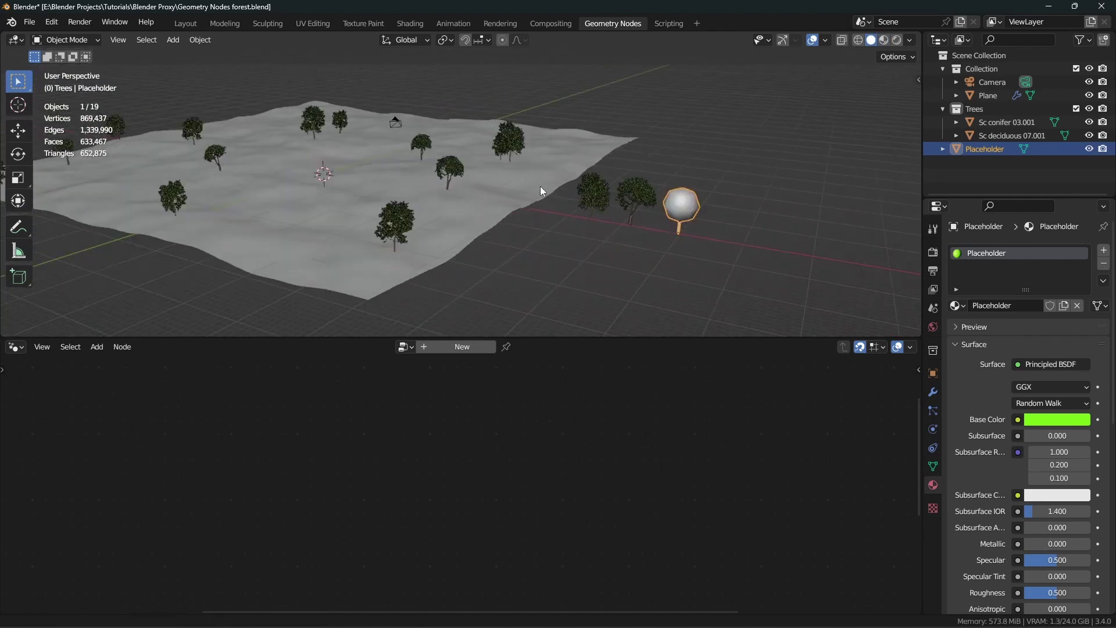
# - Select the terrain plane to bring back its Trees node tree around the Collection Info node
pyautogui.click(487, 218)
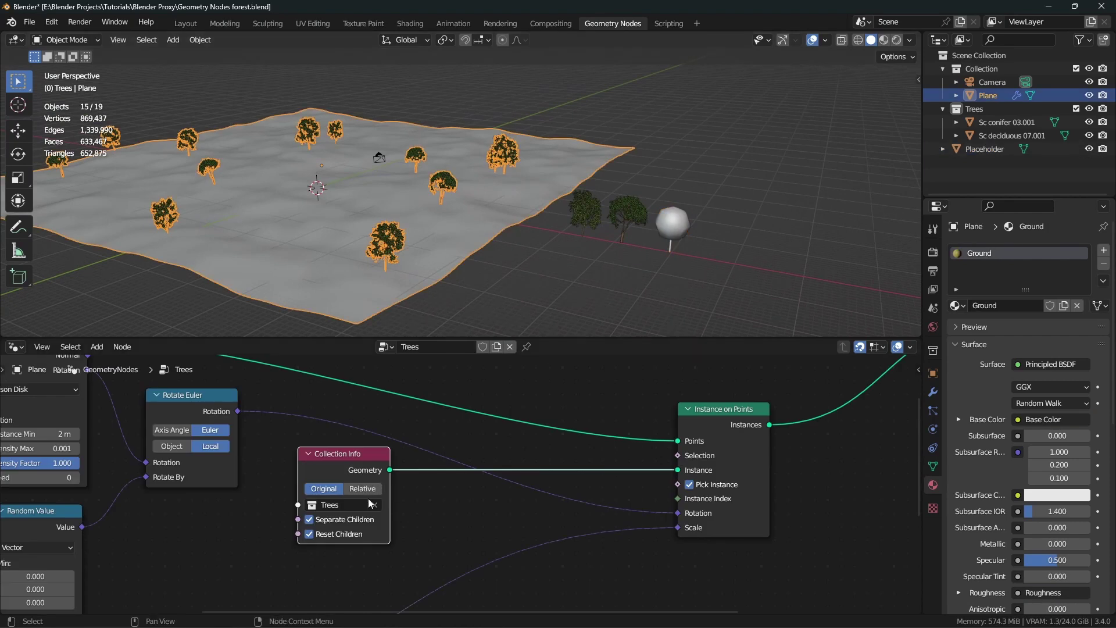
pyautogui.moveTo(315, 463)
pyautogui.mouseDown()
pyautogui.moveTo(290, 476)
pyautogui.moveTo(316, 463)
pyautogui.mouseUp()
pyautogui.moveTo(572, 420); pyautogui.dragTo(527, 429, button='middle')
# - Try adding an Object Info node through the node search and sampling its object, and discard the node
pyautogui.hotkey('shift', 'a')
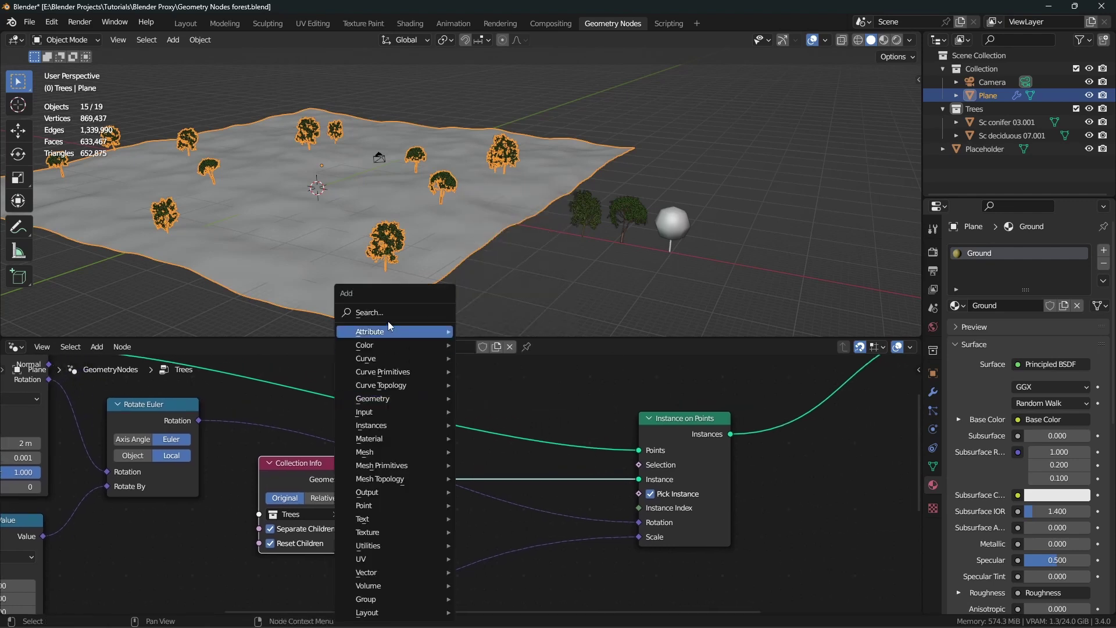
pyautogui.click(384, 314)
pyautogui.write('obje')
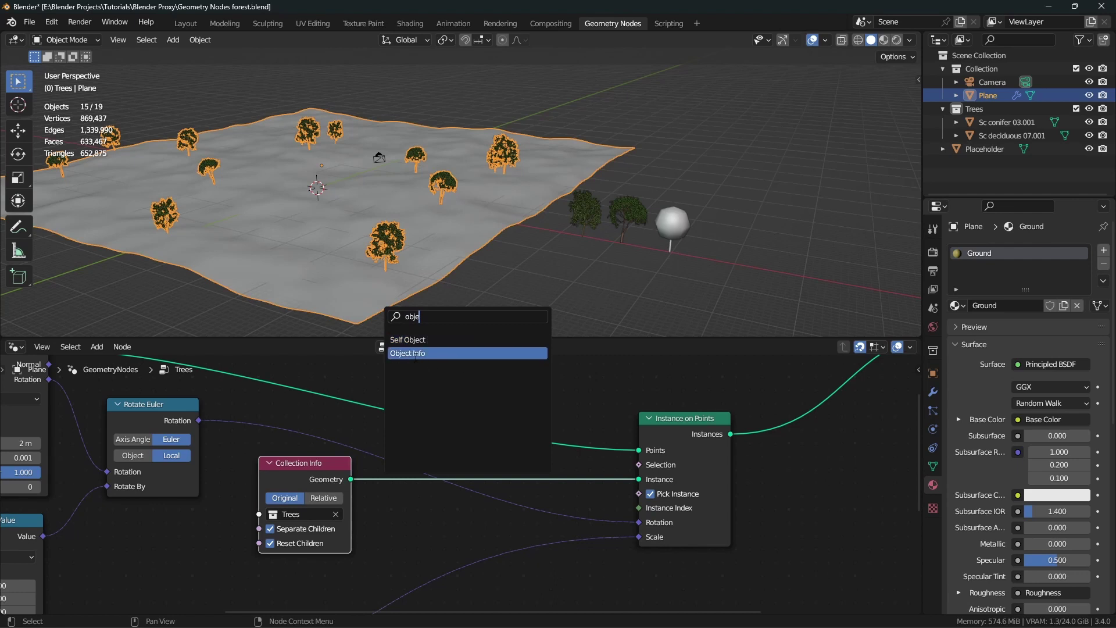
pyautogui.click(459, 353)
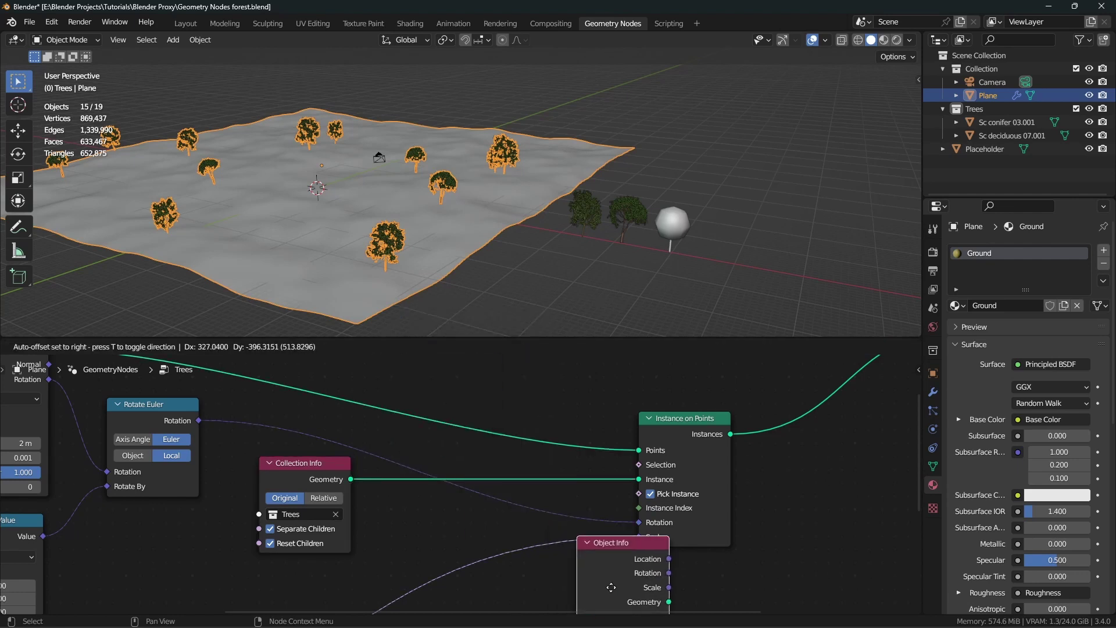
pyautogui.click(602, 457)
pyautogui.click(648, 581)
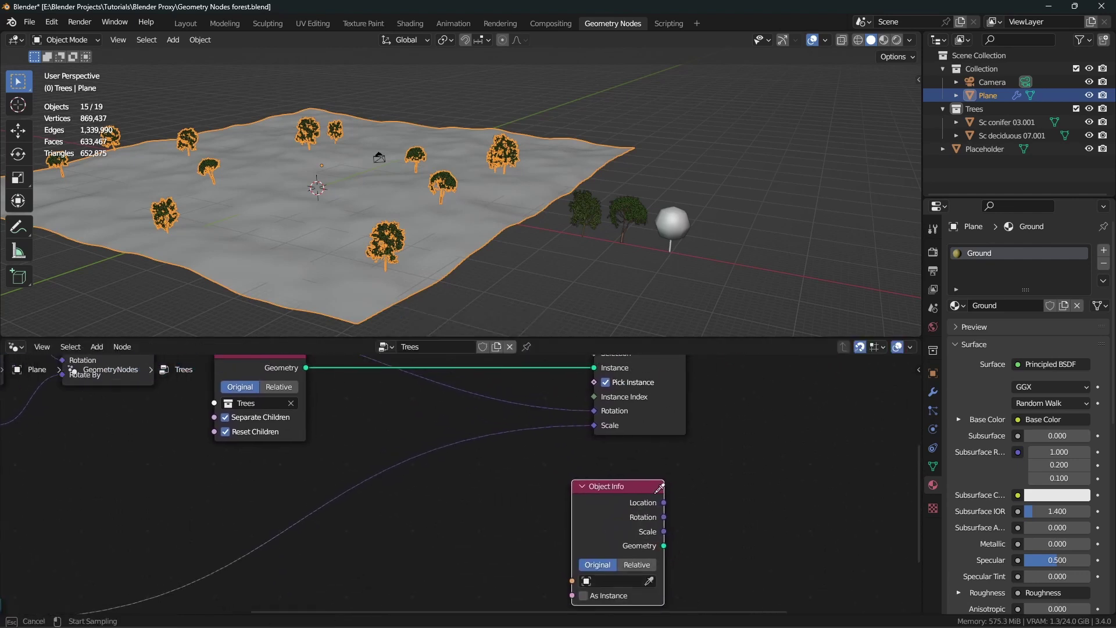
pyautogui.press('Escape')
pyautogui.press('x')
# - Add an Object Info node referencing the Placeholder object and position it below and slightly before the Collection Info node
pyautogui.moveTo(645, 468); pyautogui.dragTo(675, 570, button='middle')
pyautogui.moveTo(975, 149); pyautogui.dragTo(289, 567)
pyautogui.moveTo(356, 521); pyautogui.dragTo(479, 441, button='middle')
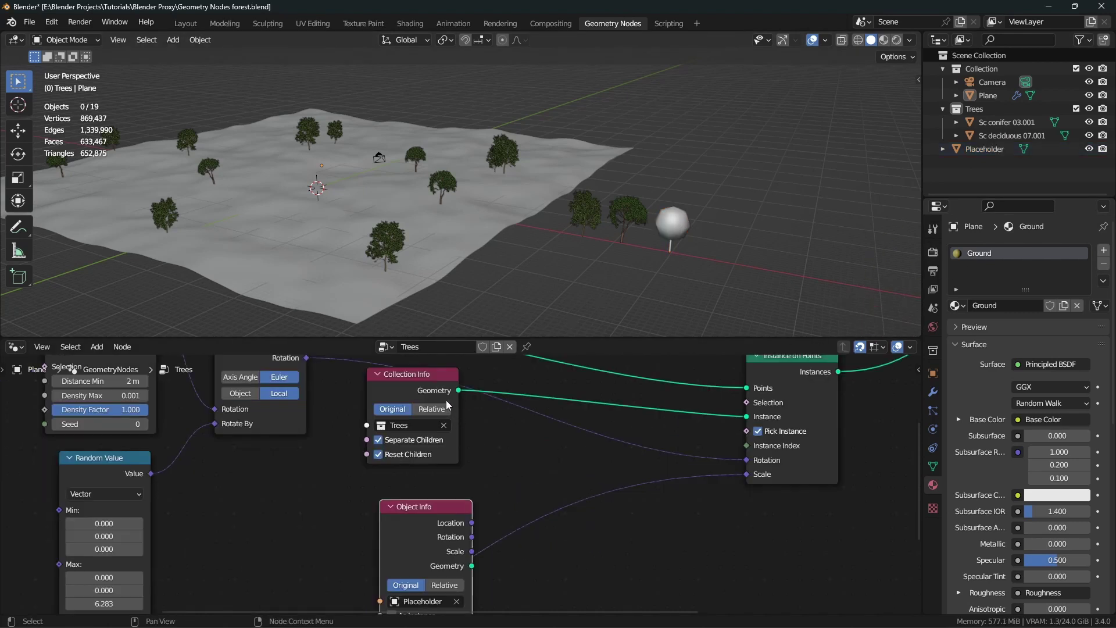
pyautogui.click(406, 389)
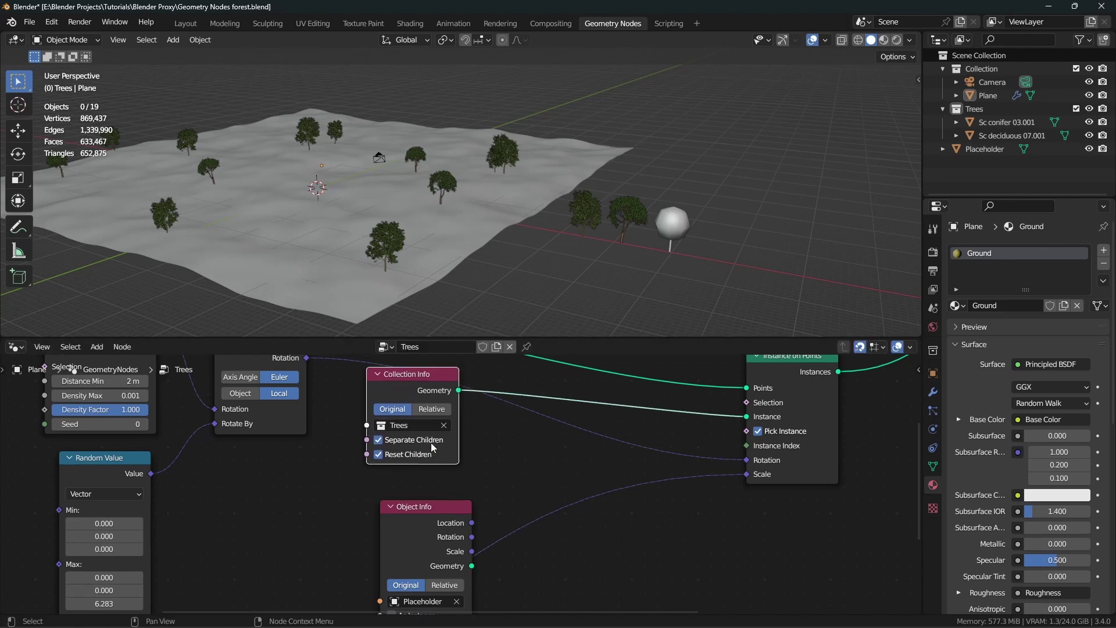
pyautogui.moveTo(433, 522); pyautogui.dragTo(300, 482)
pyautogui.moveTo(469, 426); pyautogui.dragTo(451, 437, button='middle')
pyautogui.click(410, 386)
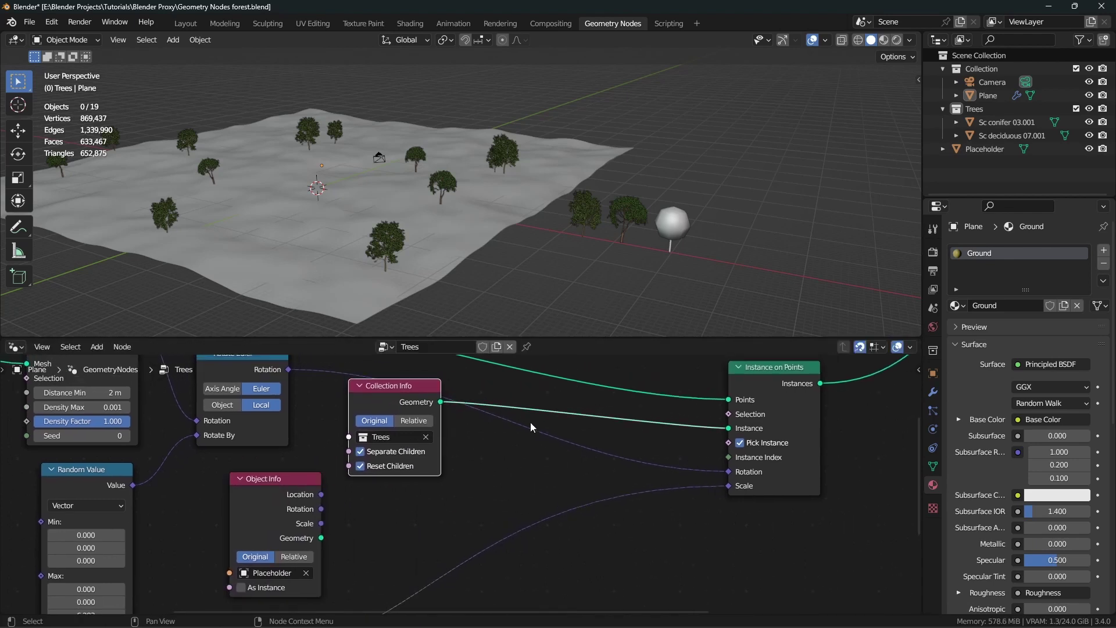
# - Add a Switch node fed by the Collection Info node's Geometry output
pyautogui.moveTo(441, 402); pyautogui.dragTo(506, 463)
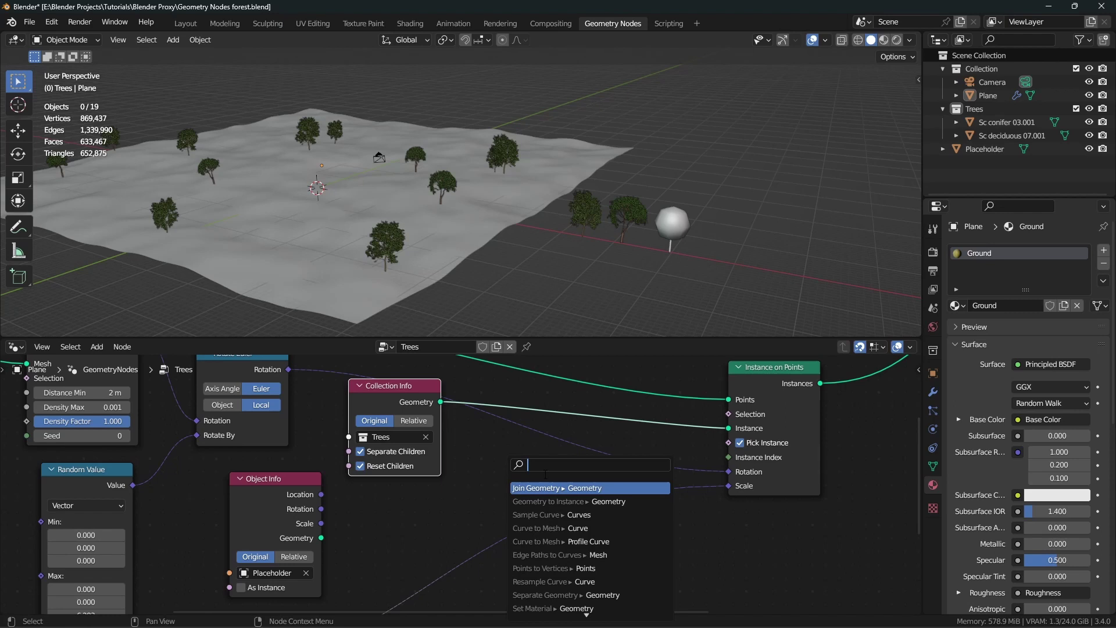
pyautogui.write('swi')
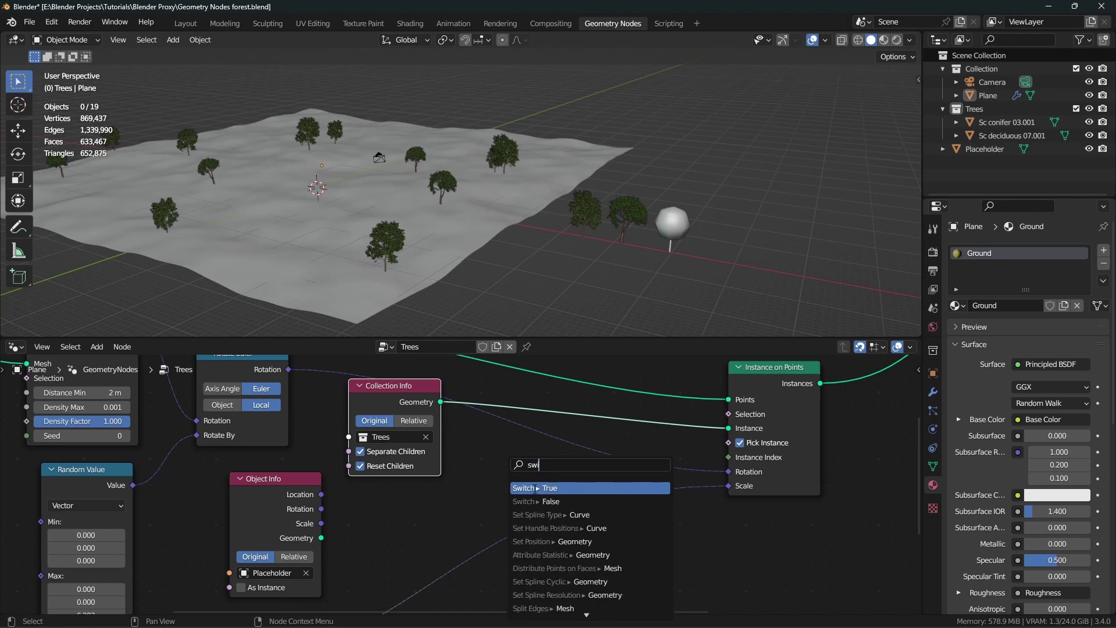
pyautogui.click(569, 487)
pyautogui.scroll(2, 434, 436)
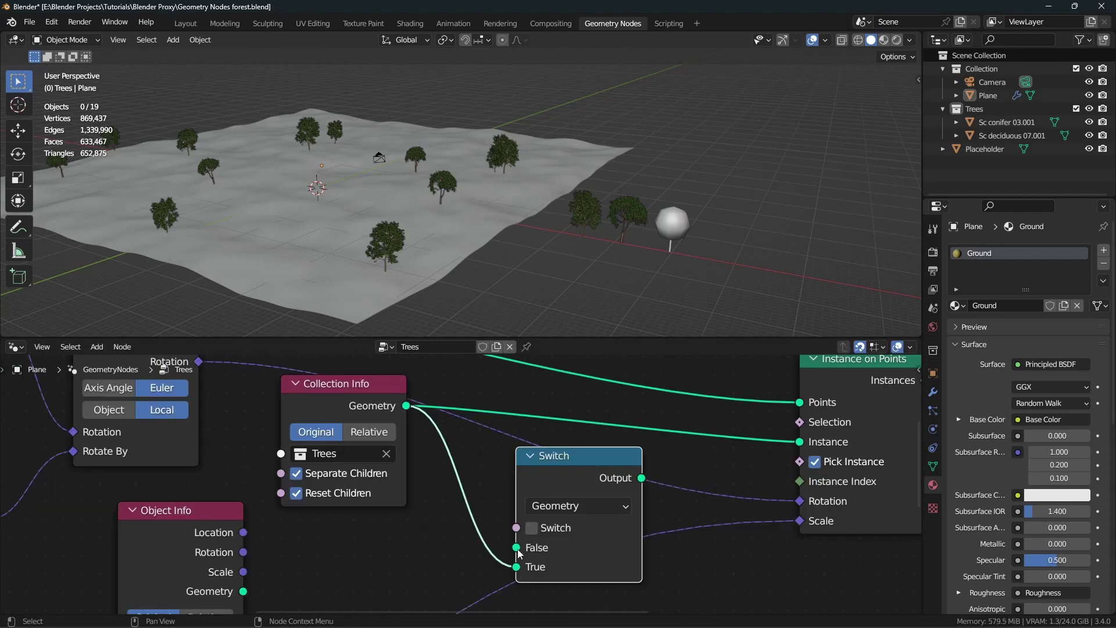
# - Reroute the Collection Info geometry to the Switch's False input and connect its Output to Instance on Points' Instance input
pyautogui.moveTo(517, 567)
pyautogui.mouseDown()
pyautogui.moveTo(476, 551)
pyautogui.moveTo(516, 547)
pyautogui.mouseUp()
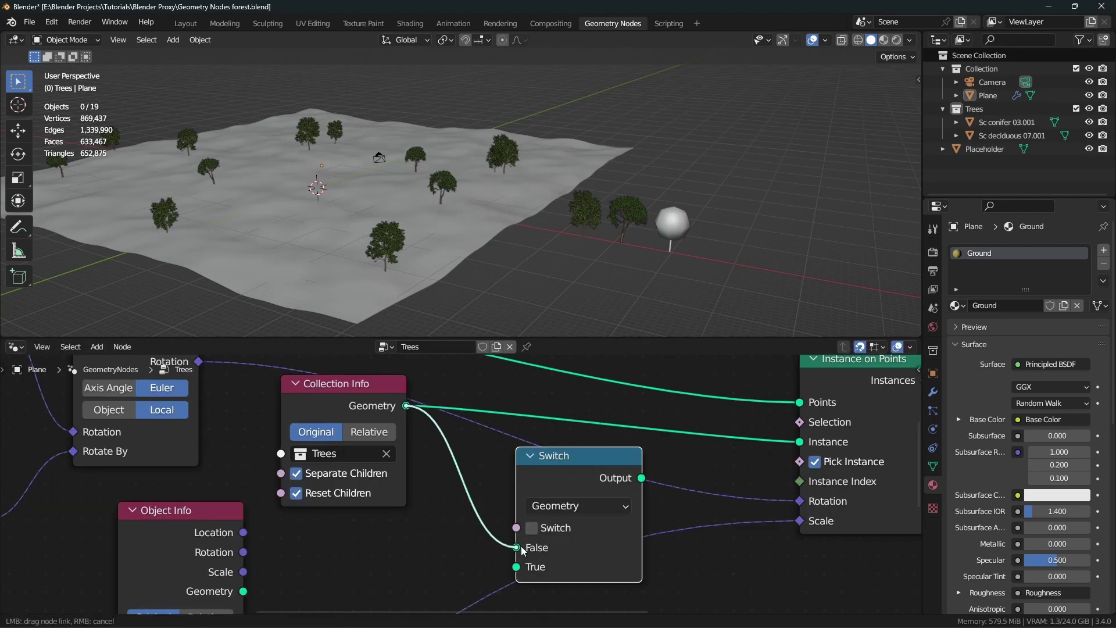
pyautogui.moveTo(633, 483); pyautogui.dragTo(792, 445)
pyautogui.moveTo(569, 480); pyautogui.dragTo(587, 427)
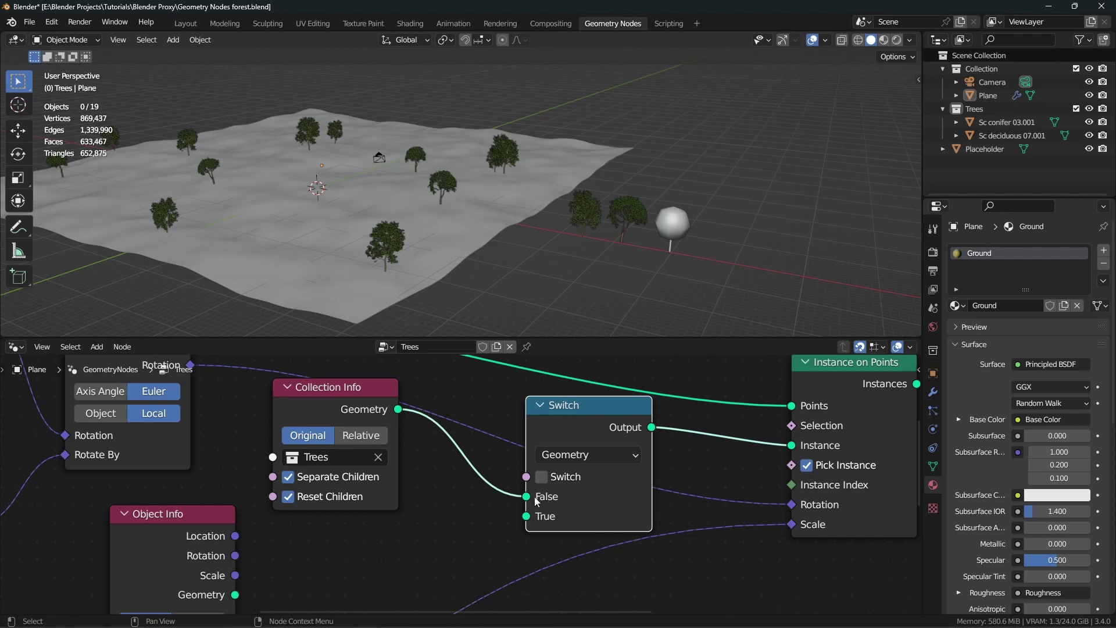
pyautogui.moveTo(336, 410)
pyautogui.mouseDown()
pyautogui.moveTo(315, 411)
pyautogui.moveTo(341, 413)
pyautogui.mouseUp()
pyautogui.rightClick(341, 413)
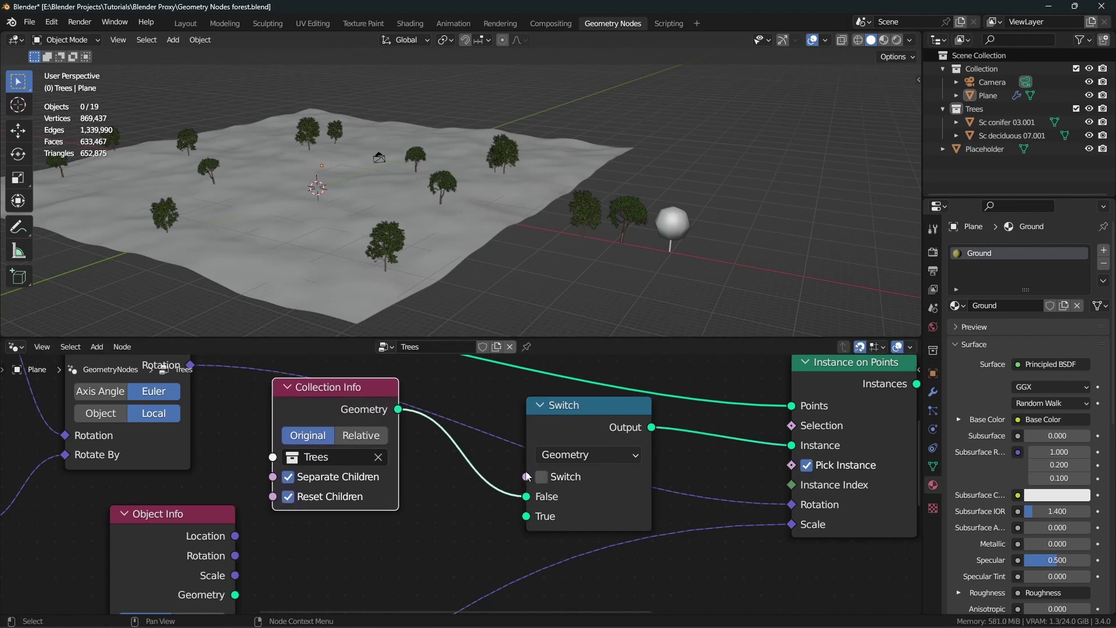
# - Enable the Switch option and connect the Placeholder Object Info's Geometry to the Switch node's True input
pyautogui.click(541, 478)
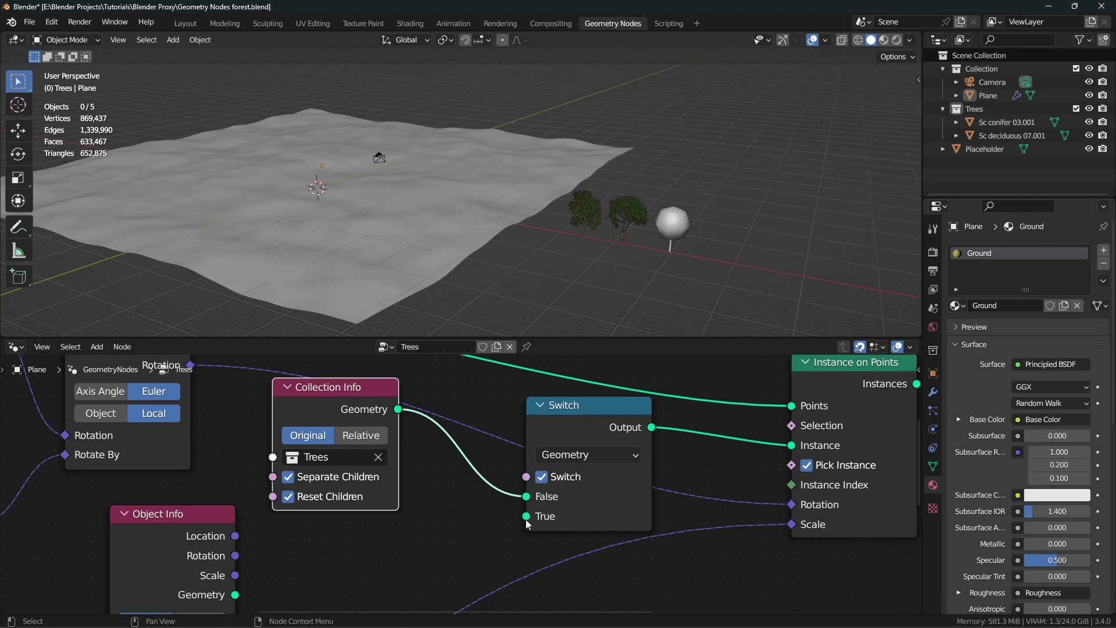
pyautogui.moveTo(419, 548); pyautogui.dragTo(468, 476, button='middle')
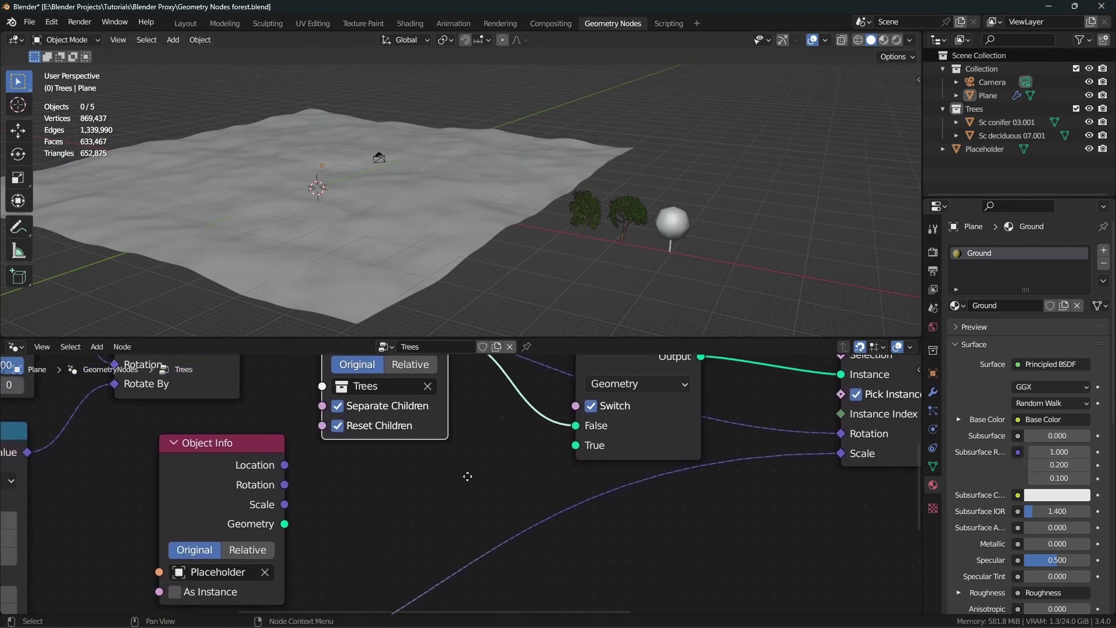
pyautogui.moveTo(285, 524); pyautogui.dragTo(551, 446)
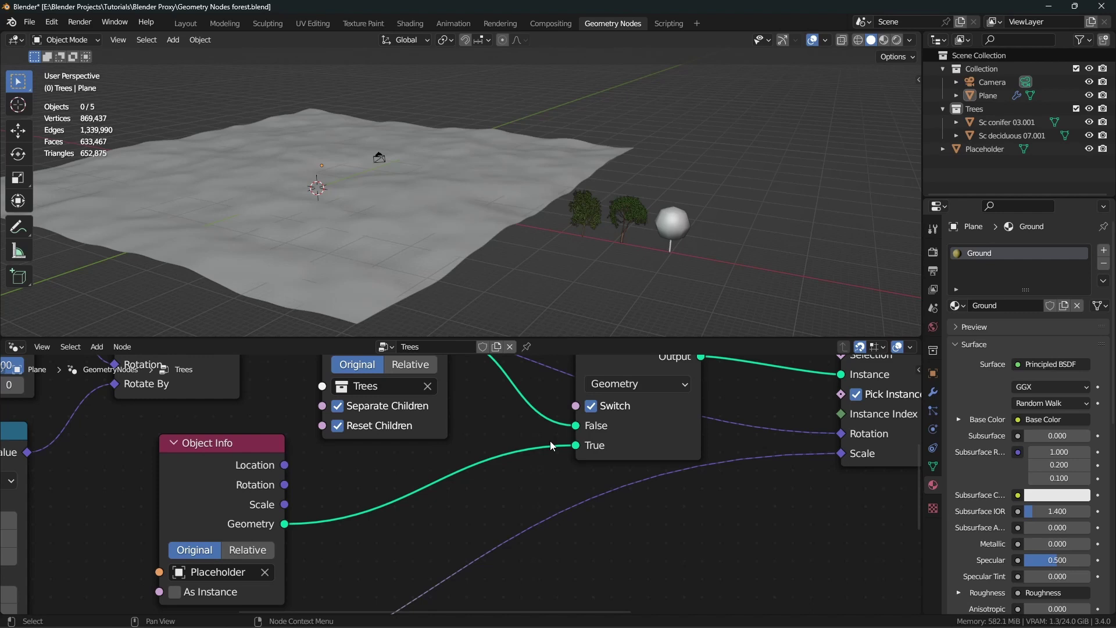
pyautogui.scroll(-4, 576, 439)
pyautogui.moveTo(586, 431); pyautogui.dragTo(518, 488, button='middle')
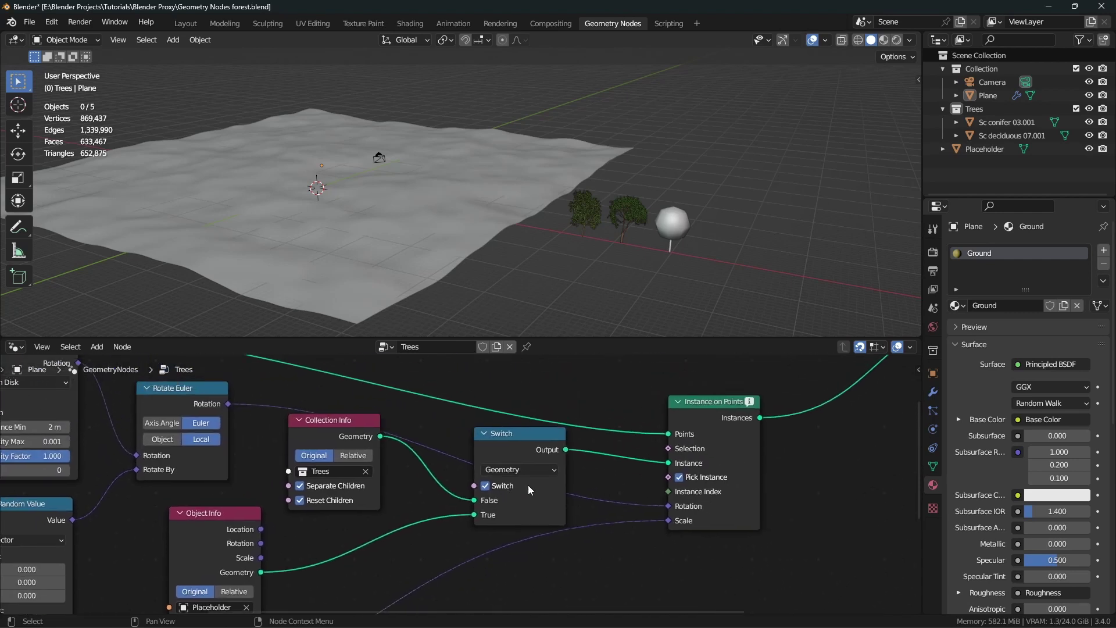
pyautogui.scroll(1, 518, 488)
pyautogui.moveTo(803, 388)
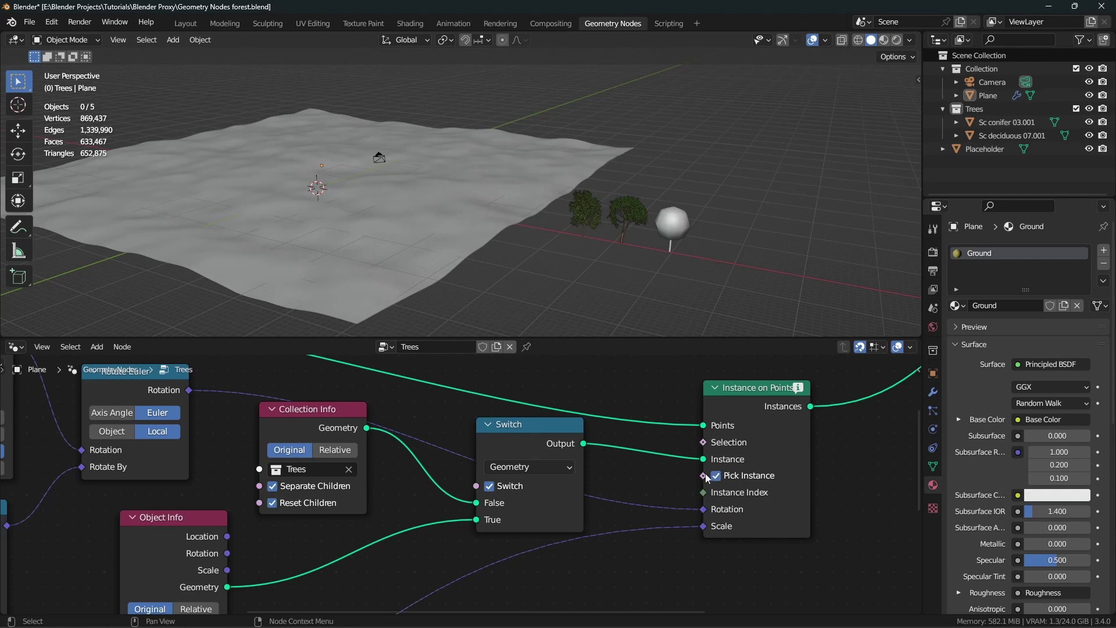
pyautogui.moveTo(302, 427); pyautogui.dragTo(288, 465)
pyautogui.rightClick(289, 465)
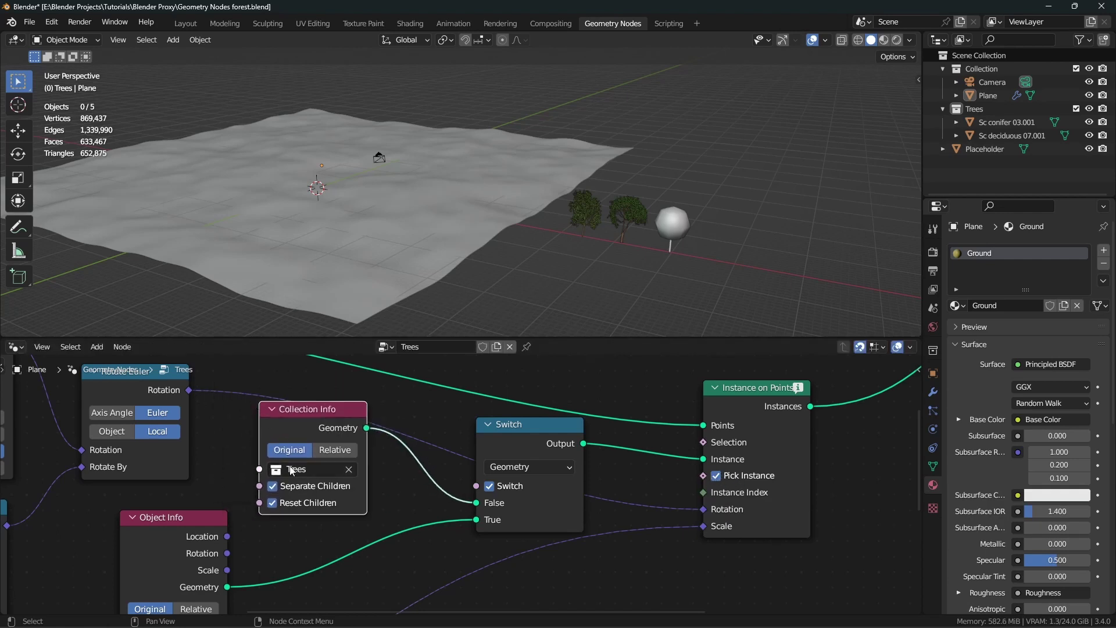
pyautogui.moveTo(302, 485); pyautogui.dragTo(307, 429, button='middle')
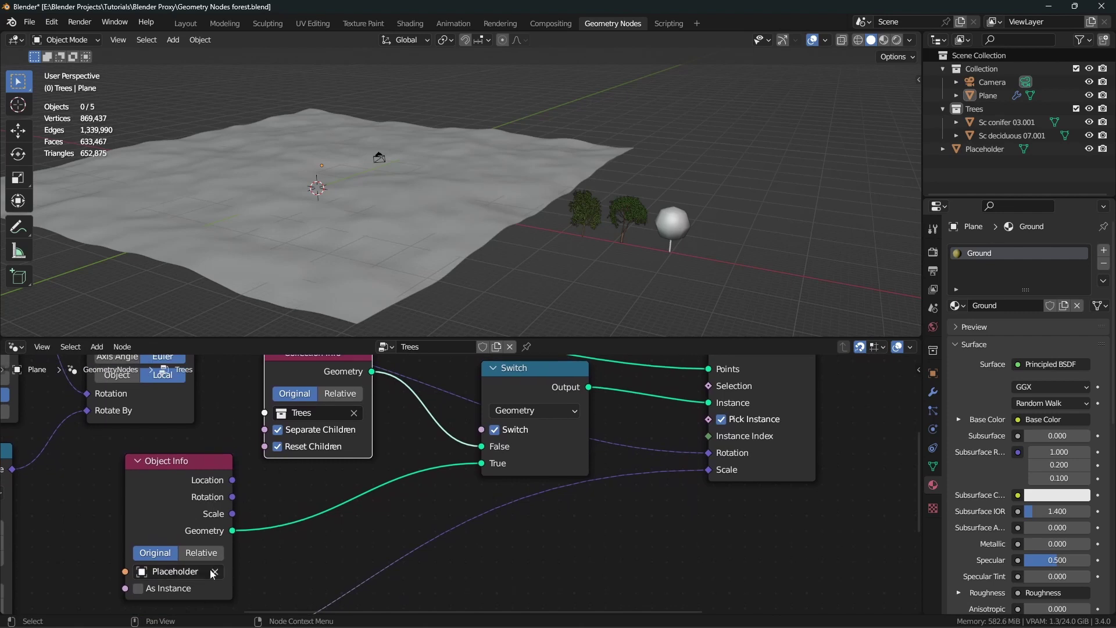
pyautogui.moveTo(188, 521); pyautogui.dragTo(169, 487)
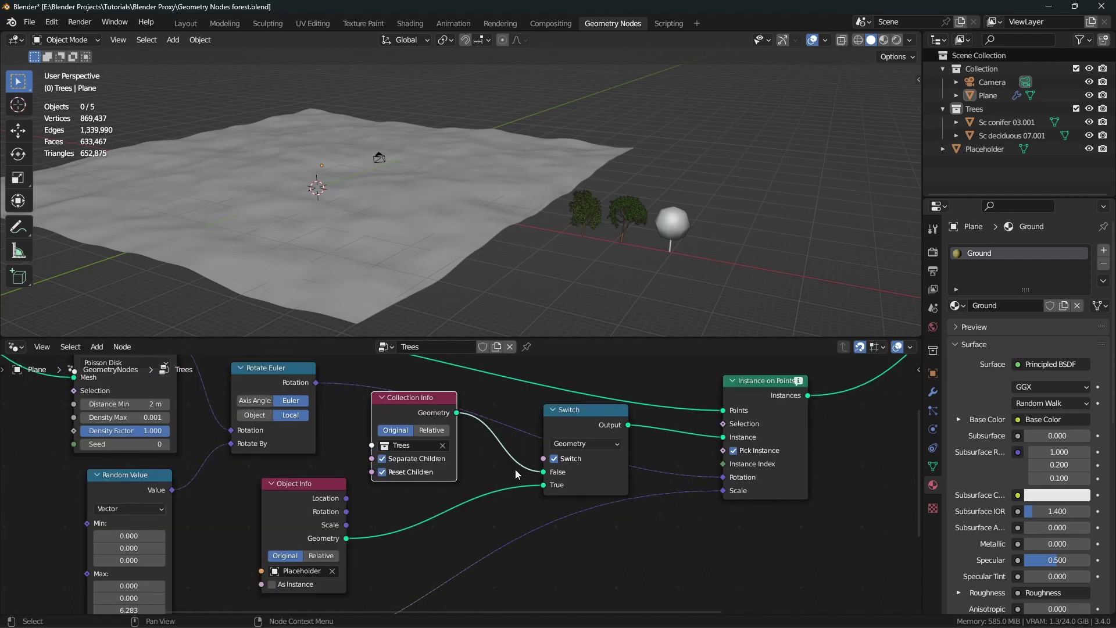
# - Disconnect Collection Info from the Switch node's False input, park it below Instance on Points, and move Object Info nearer the Switch
pyautogui.moveTo(544, 472); pyautogui.dragTo(478, 465)
pyautogui.moveTo(396, 447); pyautogui.dragTo(417, 469, button='middle')
pyautogui.moveTo(424, 438); pyautogui.dragTo(797, 572)
pyautogui.moveTo(316, 521); pyautogui.dragTo(389, 497)
pyautogui.moveTo(389, 498); pyautogui.dragTo(392, 530, button='middle')
pyautogui.scroll(-3, 395, 533)
# - Duplicate the Placeholder Object Info node, link its Geometry to the Switch's False input, and place it above the original
pyautogui.hotkey('shift', 'd')
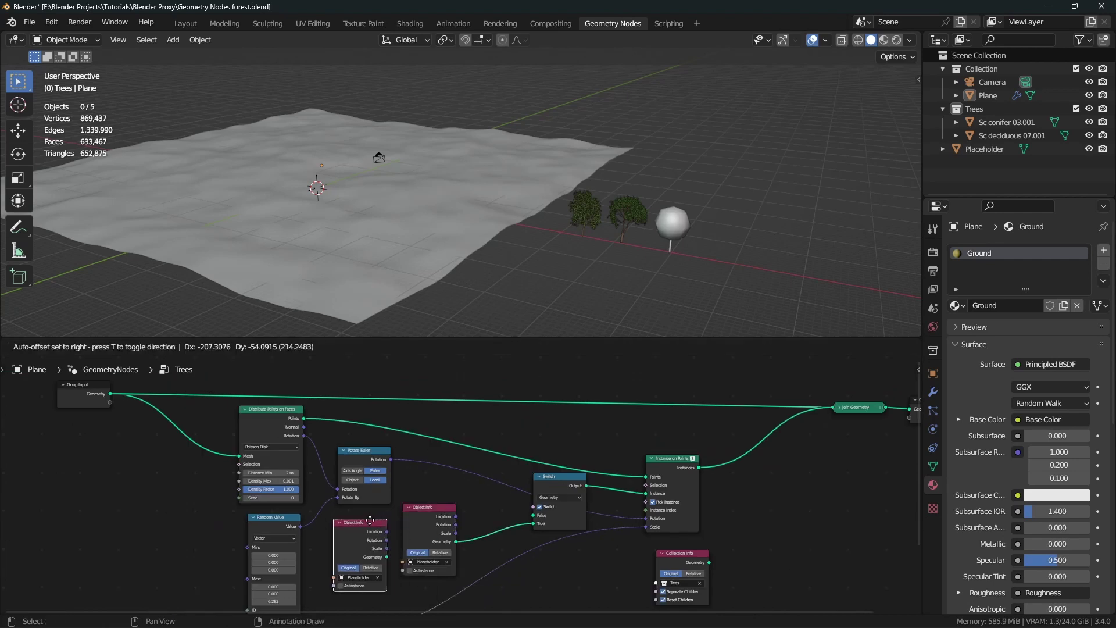
pyautogui.click(365, 523)
pyautogui.moveTo(379, 565); pyautogui.dragTo(534, 515)
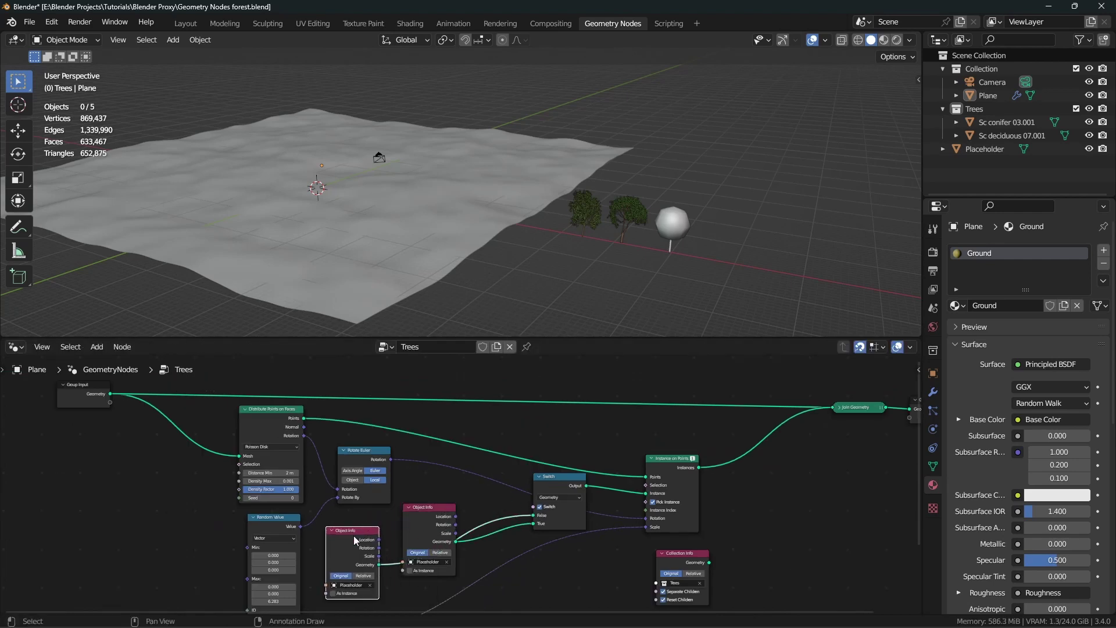
pyautogui.moveTo(354, 537); pyautogui.dragTo(431, 431)
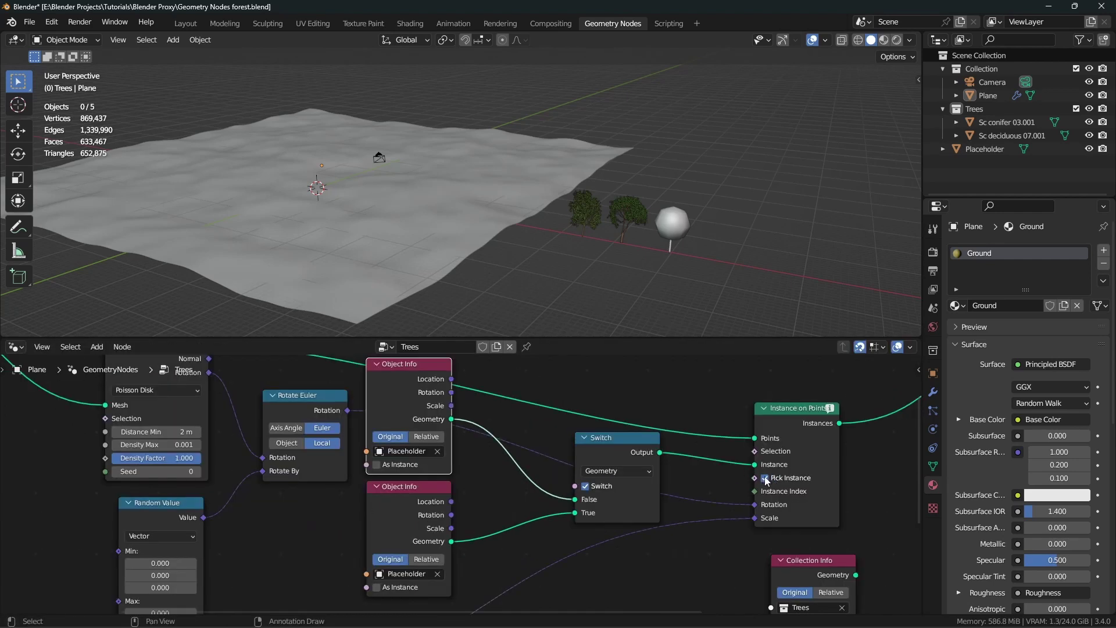
# - Turn off Pick Instance on the Instance on Points node and delete the duplicate Object Info node
pyautogui.click(765, 478)
pyautogui.scroll(2, 760, 486)
pyautogui.moveTo(755, 483); pyautogui.dragTo(717, 463, button='middle')
pyautogui.scroll(-1, 354, 424)
pyautogui.press('x')
# - Reconnect the Collection Info geometry to the Switch's False input and turn Pick Instance back on
pyautogui.moveTo(806, 578); pyautogui.dragTo(262, 484)
pyautogui.moveTo(311, 478); pyautogui.dragTo(560, 489)
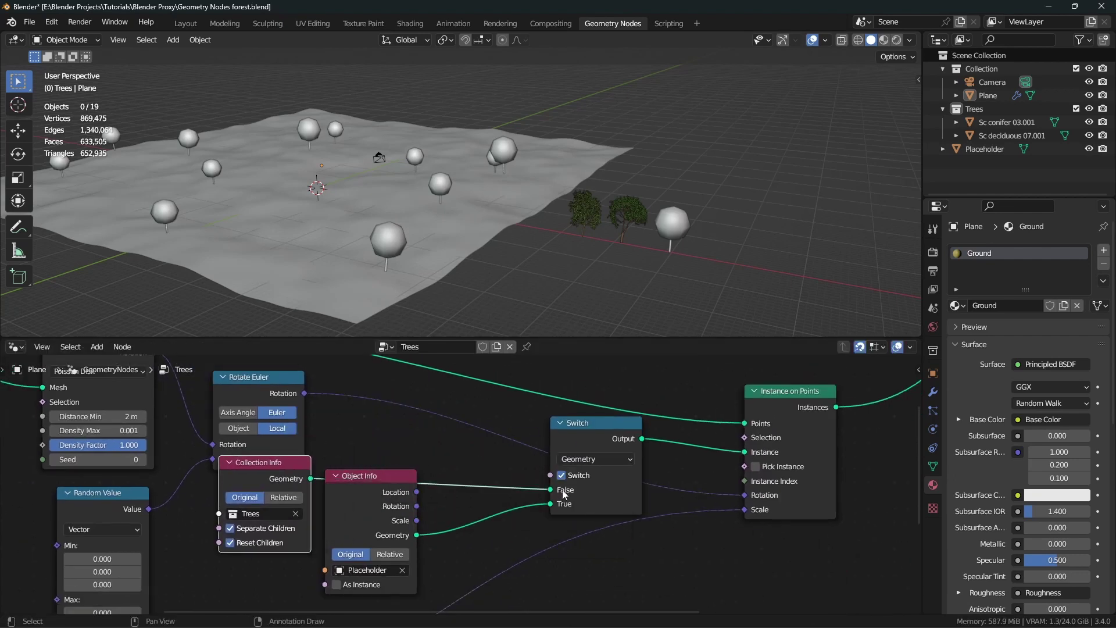
pyautogui.click(756, 467)
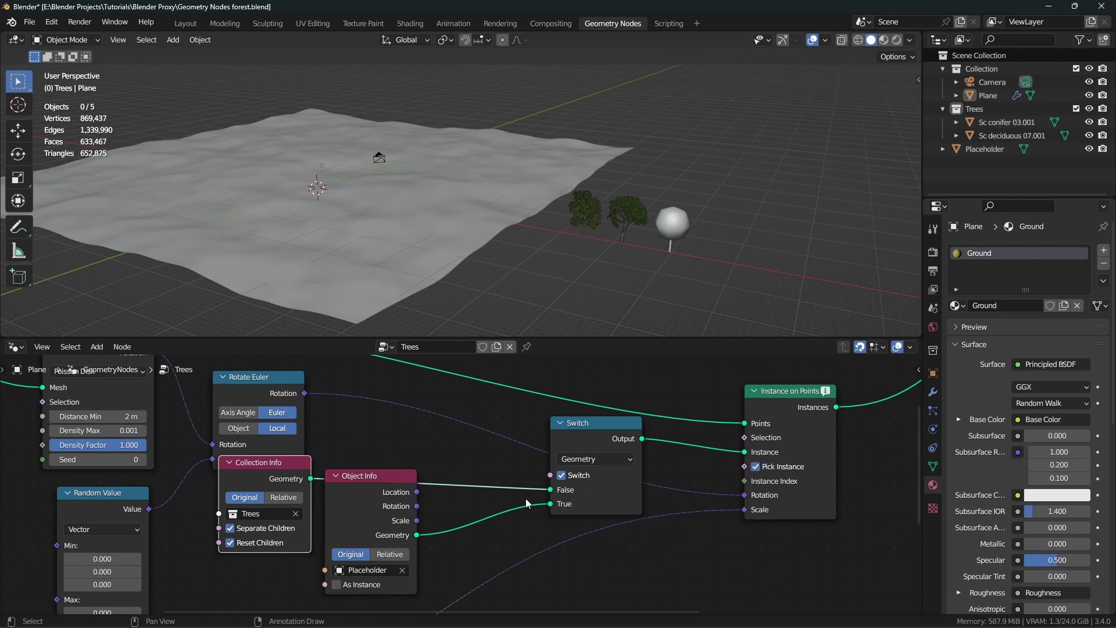
# - Place the Placeholder Object Info node below Collection Info and enable its As Instance option
pyautogui.scroll(2, 361, 430)
pyautogui.moveTo(368, 470); pyautogui.dragTo(357, 433)
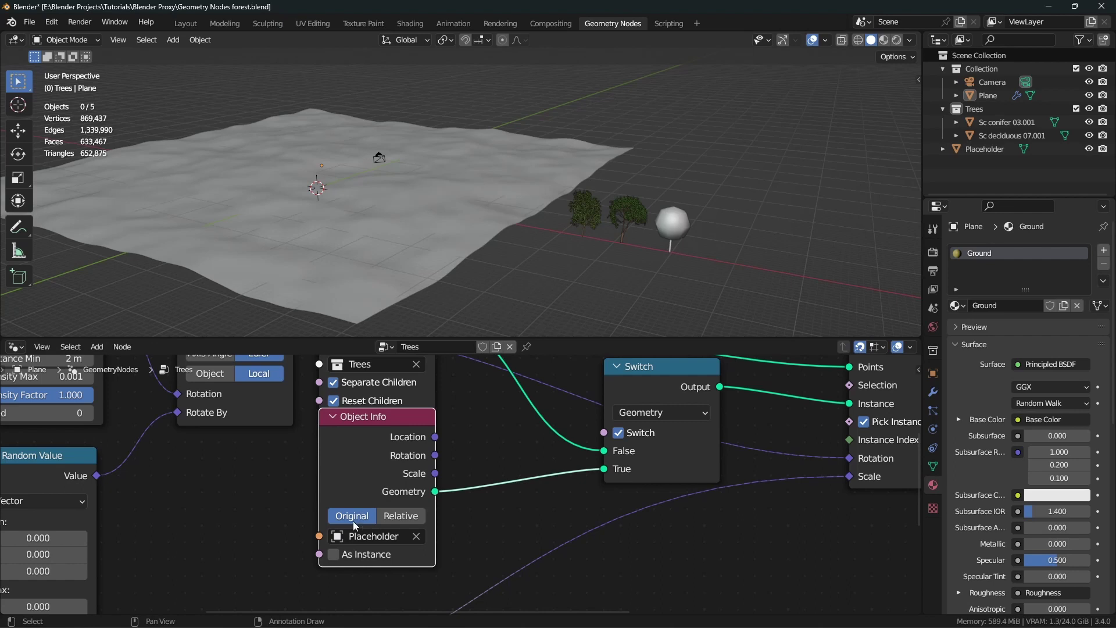
pyautogui.click(343, 555)
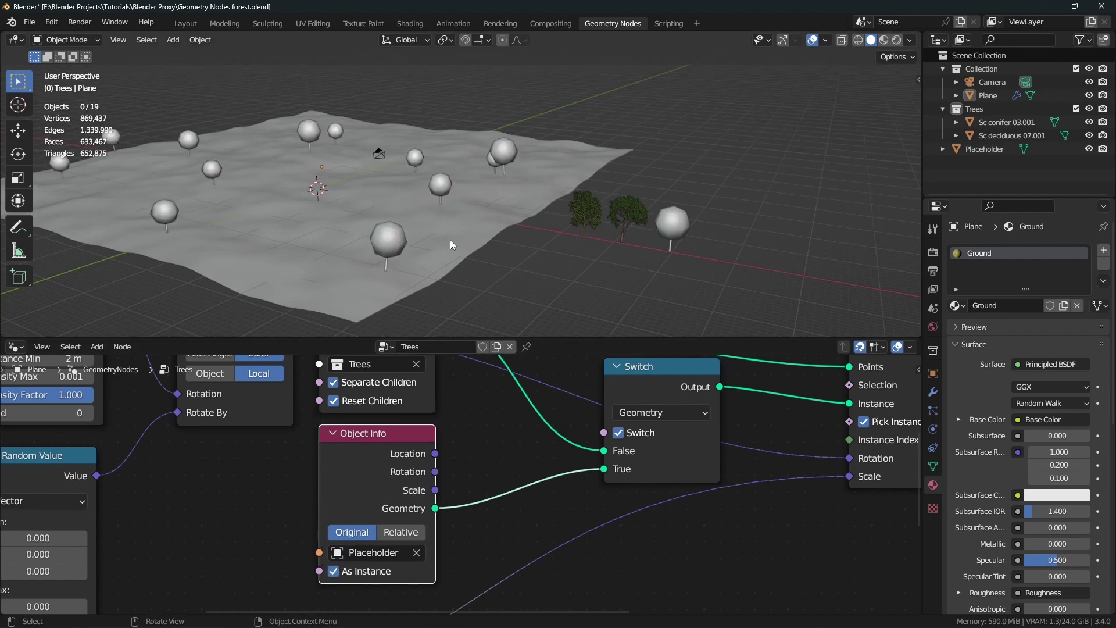
# - Toggle the Switch option off and back on to compare the detailed trees with the placeholder instances
pyautogui.scroll(1, 601, 454)
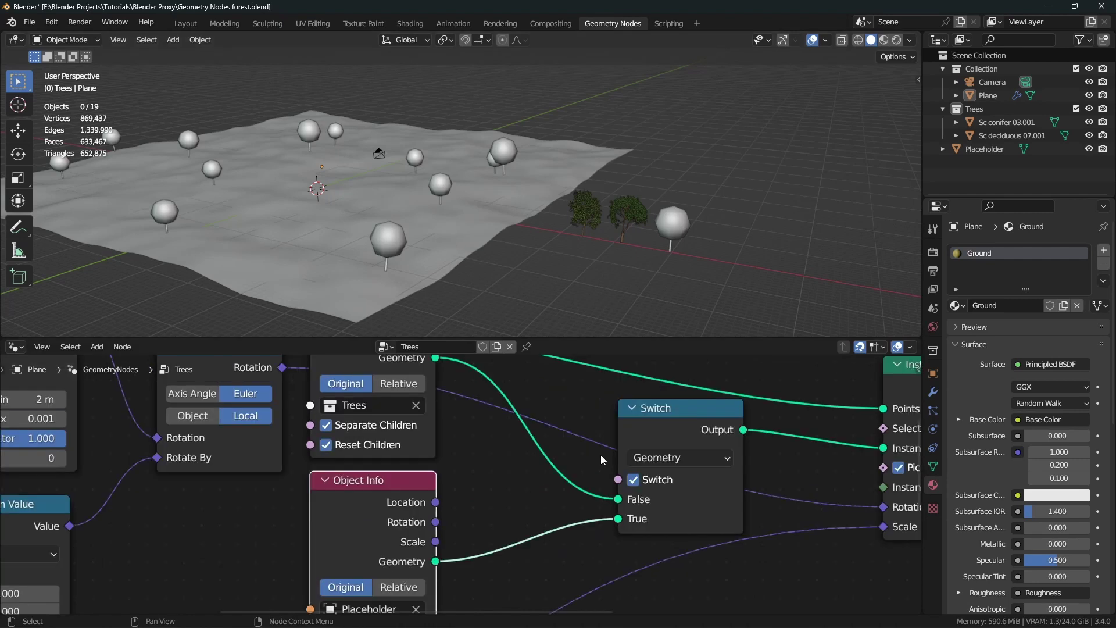
pyautogui.click(639, 483)
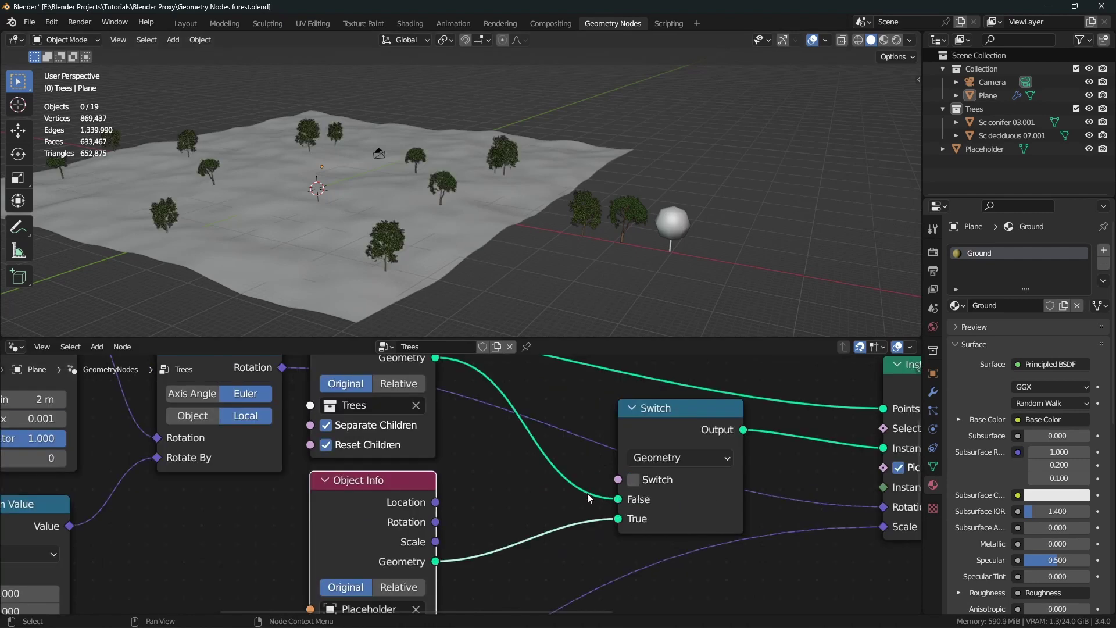
pyautogui.click(635, 480)
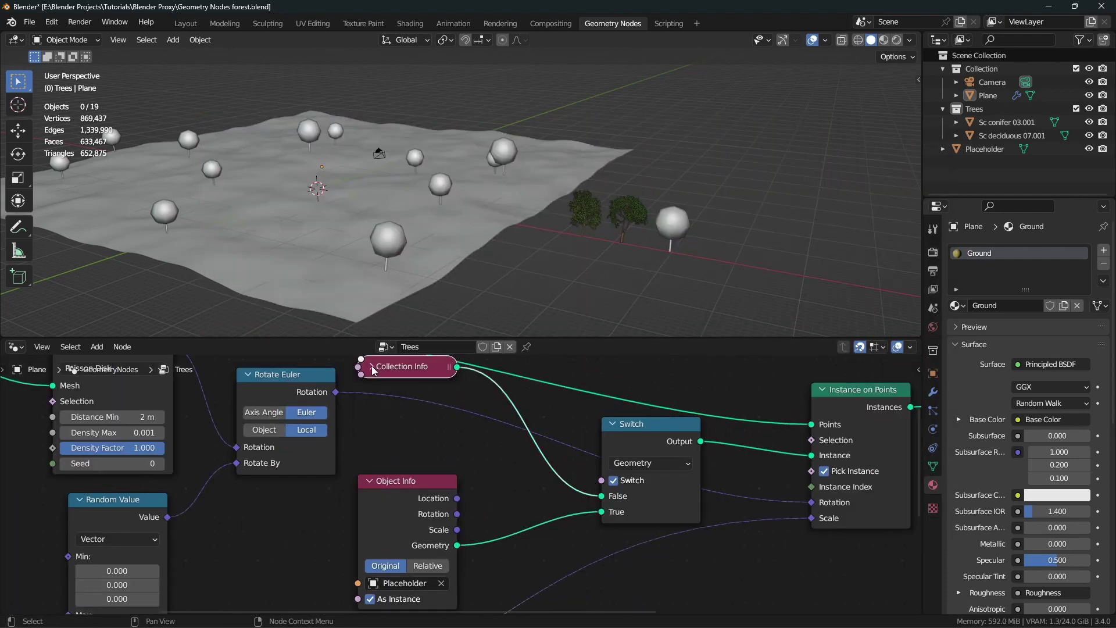
# - Stack the collapsed Collection Info and Object Info nodes beside the Switch and drive its Switch input with an Is Viewport node
pyautogui.moveTo(378, 372); pyautogui.dragTo(375, 459)
pyautogui.click(369, 481)
pyautogui.moveTo(601, 480); pyautogui.dragTo(459, 414)
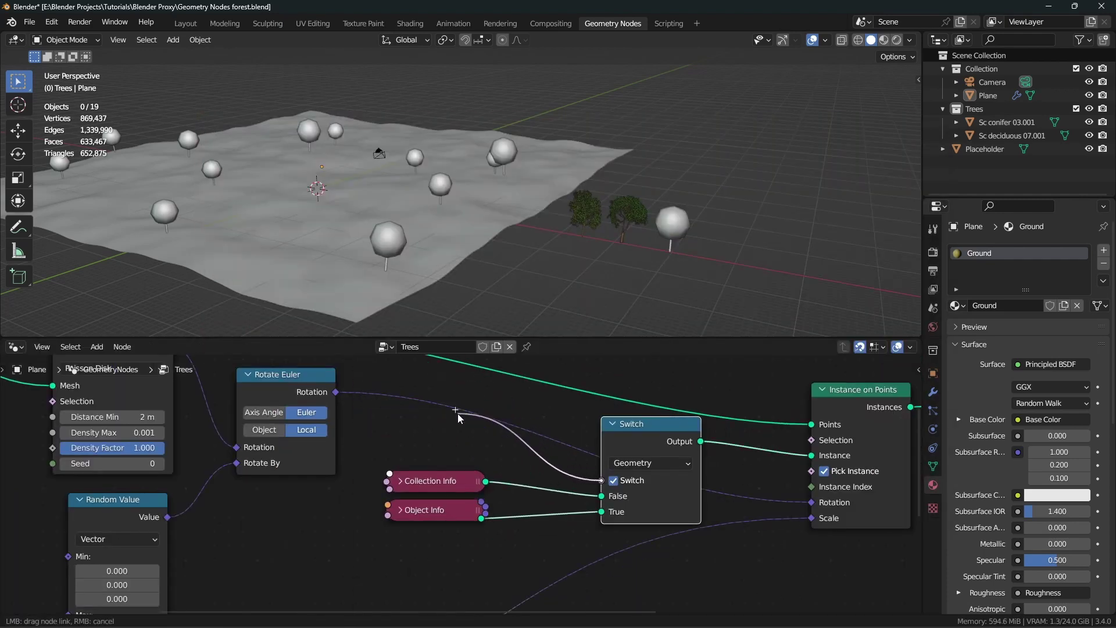
pyautogui.write('is ve')
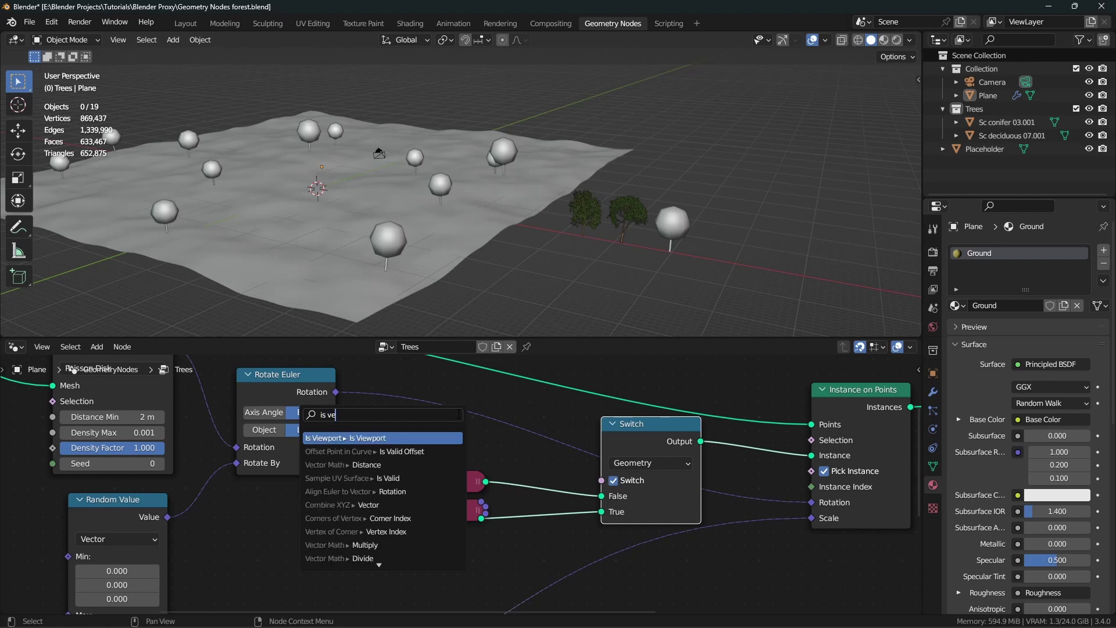
pyautogui.click(434, 436)
pyautogui.scroll(2, 452, 462)
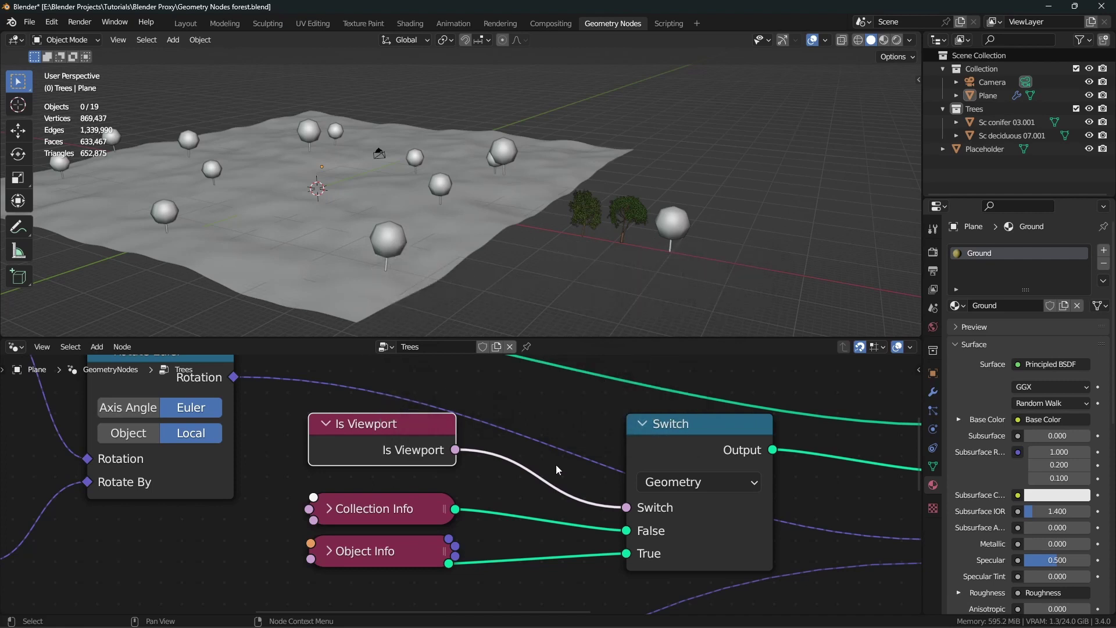
pyautogui.moveTo(387, 551)
pyautogui.mouseDown()
pyautogui.moveTo(402, 554)
pyautogui.moveTo(378, 555)
pyautogui.mouseUp()
pyautogui.click(400, 449)
pyautogui.moveTo(400, 449)
pyautogui.mouseDown()
pyautogui.moveTo(423, 450)
pyautogui.moveTo(401, 450)
pyautogui.mouseUp()
pyautogui.moveTo(386, 513)
pyautogui.mouseDown()
pyautogui.moveTo(376, 485)
pyautogui.moveTo(377, 507)
pyautogui.mouseUp()
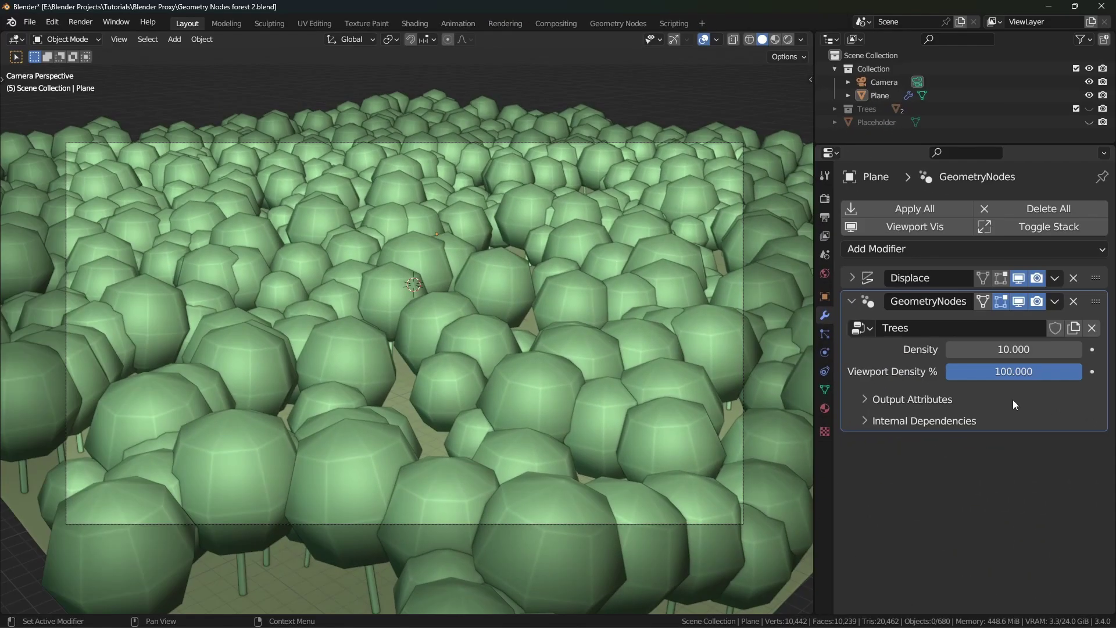
# - Set the Viewport Density % of the plane's Trees geometry nodes modifier to 50
pyautogui.moveTo(1038, 376)
pyautogui.mouseDown()
pyautogui.moveTo(983, 375)
pyautogui.moveTo(1046, 376)
pyautogui.mouseUp()
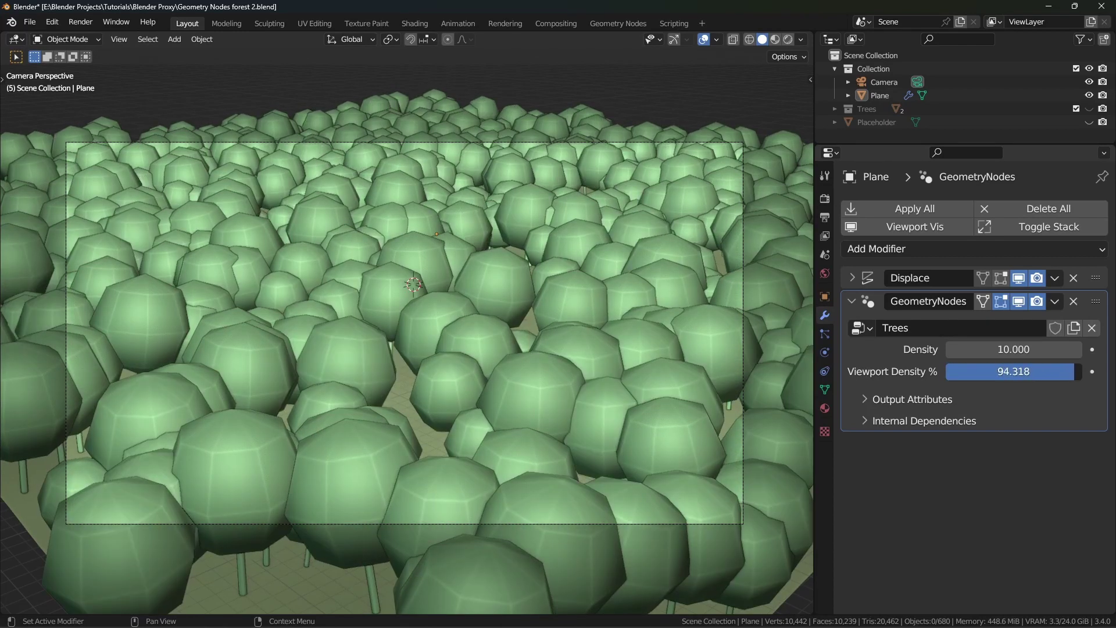
pyautogui.click(1060, 375)
pyautogui.write('50')
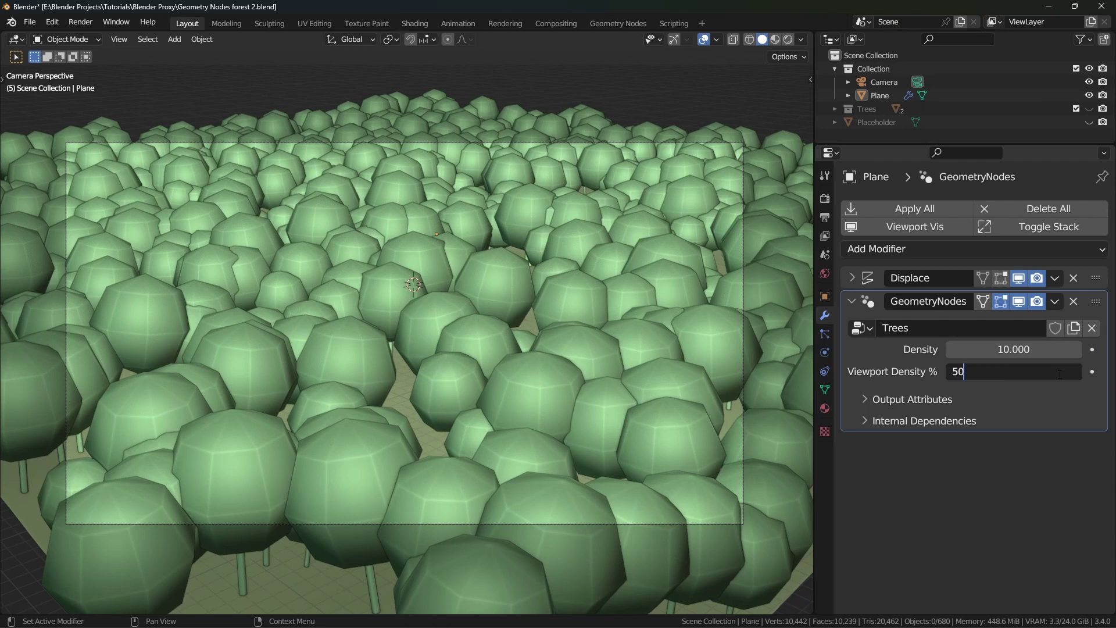
pyautogui.press('Return')
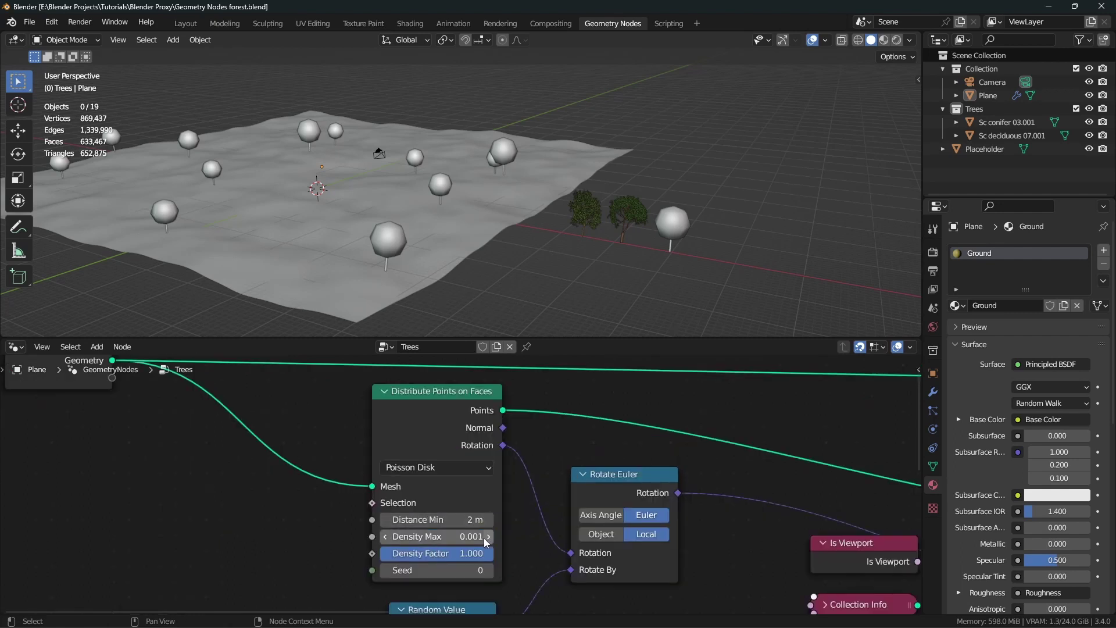
# - Inspect the exact Density Max value of the Distribute Points on Faces node and the placeholder distribution on the terrain
pyautogui.scroll(2, 468, 536)
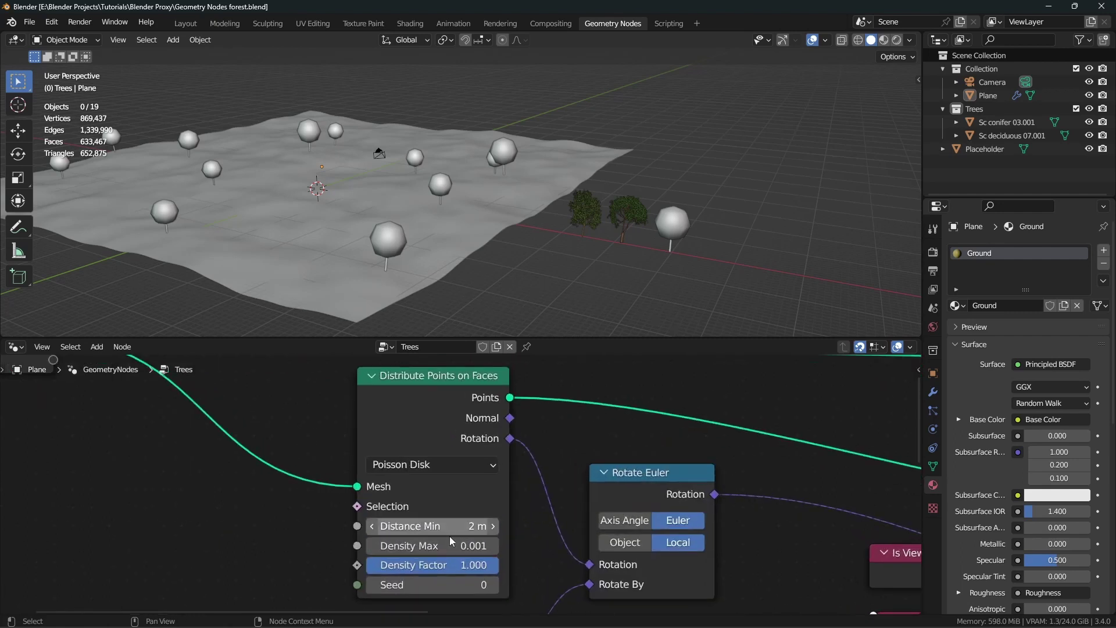
pyautogui.click(392, 542)
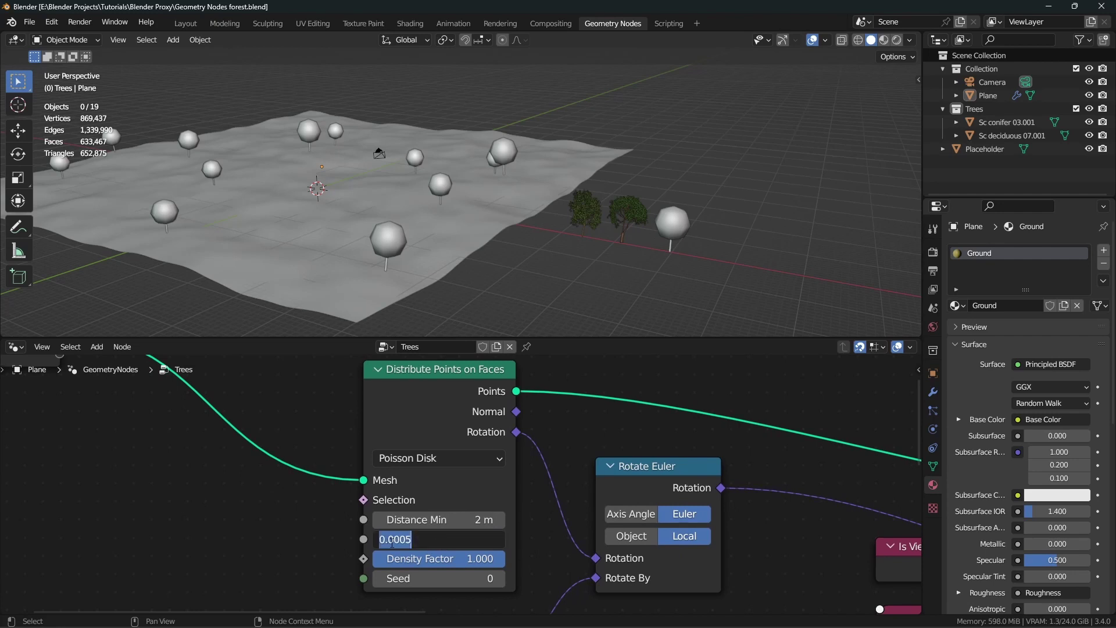
pyautogui.moveTo(390, 539); pyautogui.dragTo(412, 540)
pyautogui.moveTo(416, 236)
pyautogui.keyDown('shift'); pyautogui.mouseDown(button='middle')
pyautogui.moveTo(373, 225)
pyautogui.moveTo(407, 224)
pyautogui.moveTo(424, 241)
pyautogui.moveTo(434, 222)
pyautogui.moveTo(417, 215)
pyautogui.mouseUp(button='middle'); pyautogui.keyUp('shift')
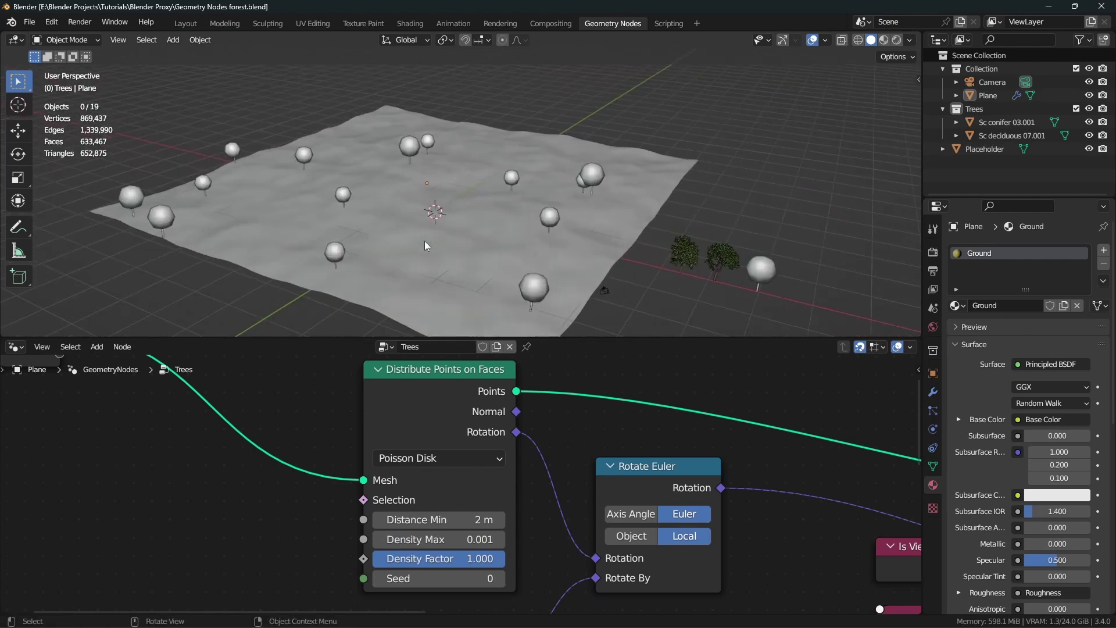
pyautogui.moveTo(375, 544); pyautogui.dragTo(487, 532, button='middle')
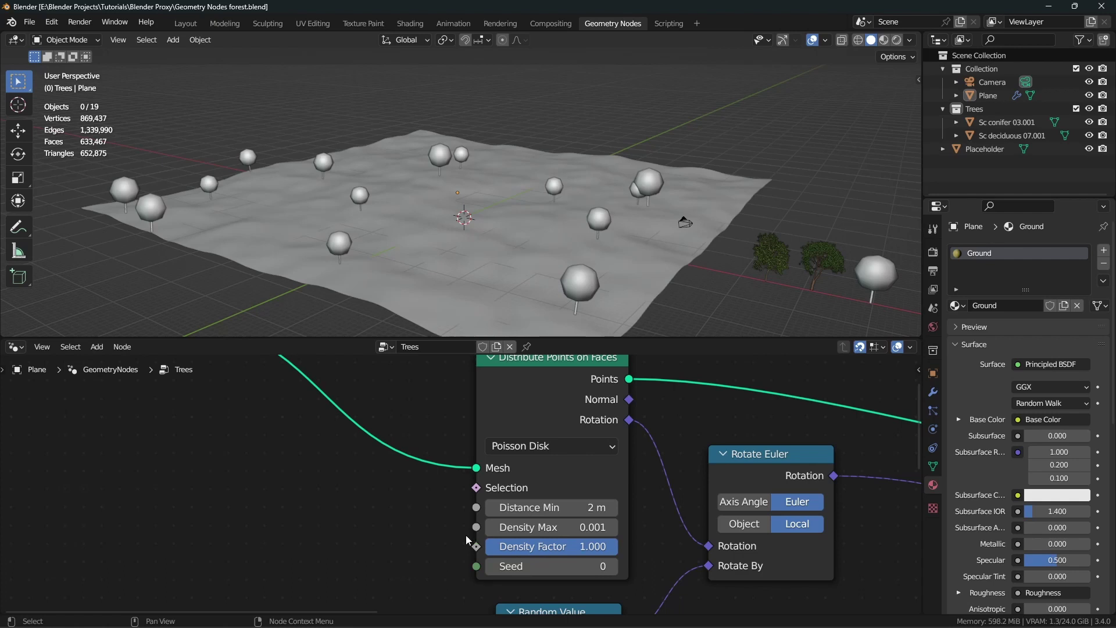
# - Expose the Density Max value of Distribute Points on Faces through a new Group Input node, and show the plane's modifier settings
pyautogui.moveTo(473, 528); pyautogui.dragTo(493, 532, button='middle')
pyautogui.moveTo(504, 532); pyautogui.dragTo(264, 444)
pyautogui.write('gr')
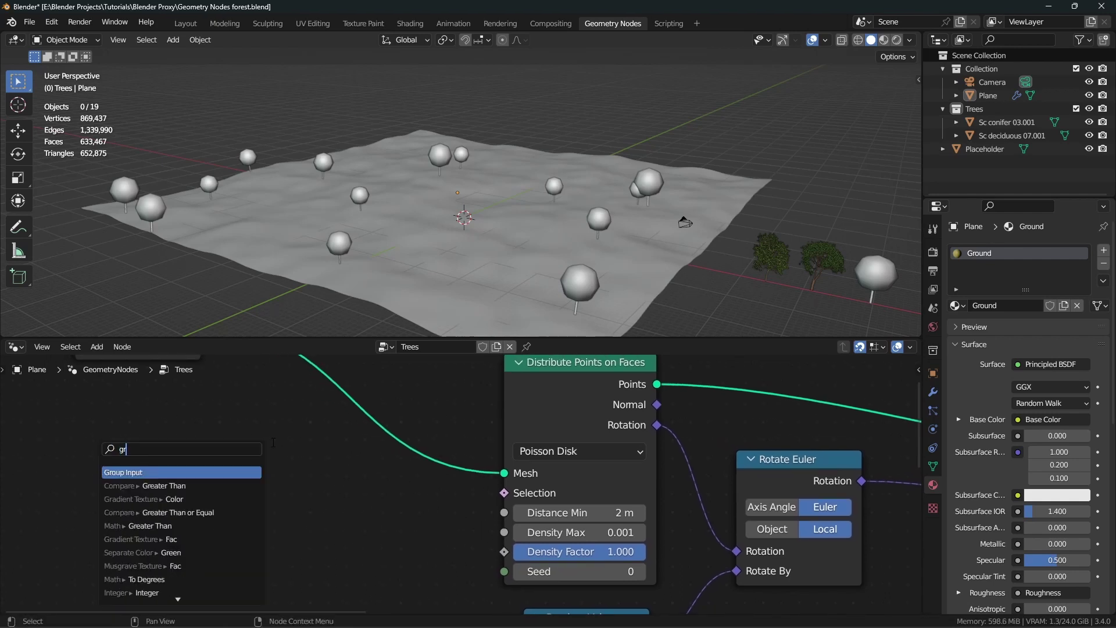
pyautogui.press('Return')
pyautogui.click(254, 481)
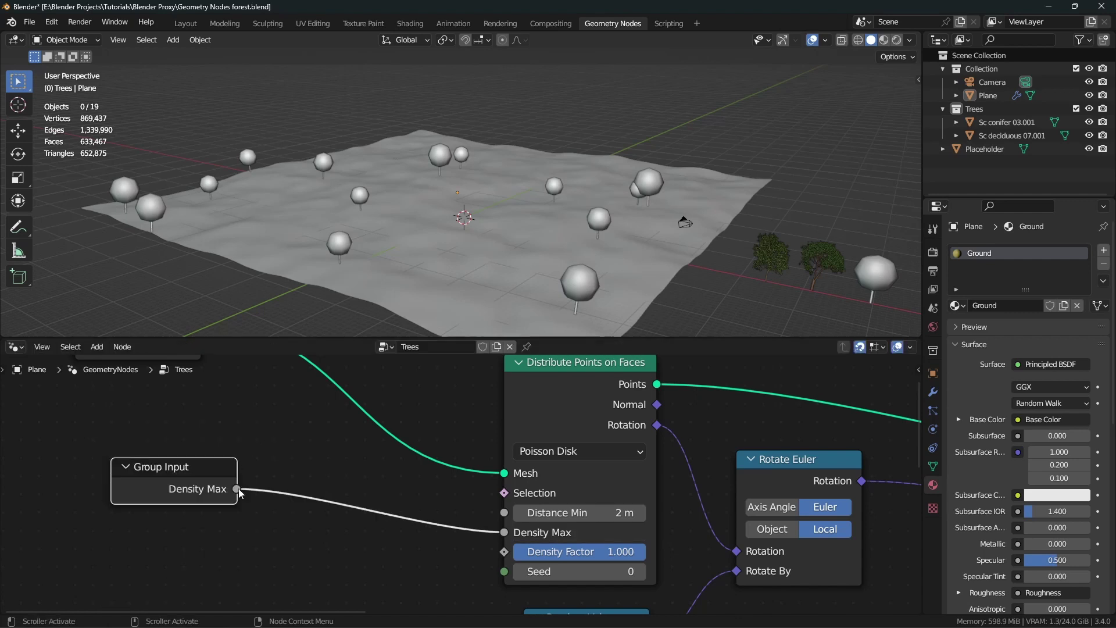
pyautogui.click(933, 392)
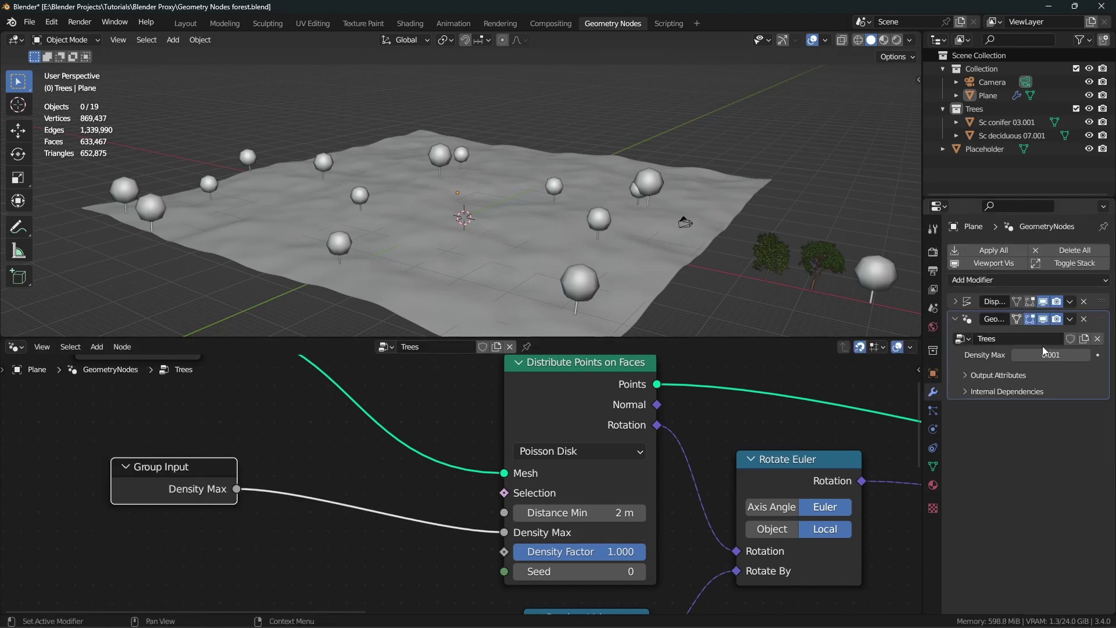
# - Move the Group Input node aside and add a Math node set to Multiply below its Density Max link
pyautogui.moveTo(165, 497); pyautogui.dragTo(177, 501, button='middle')
pyautogui.moveTo(203, 497); pyautogui.dragTo(159, 509)
pyautogui.click(198, 446)
pyautogui.moveTo(197, 445); pyautogui.dragTo(194, 451, button='middle')
pyautogui.hotkey('shift', 'a')
pyautogui.write('ma')
pyautogui.click(189, 335)
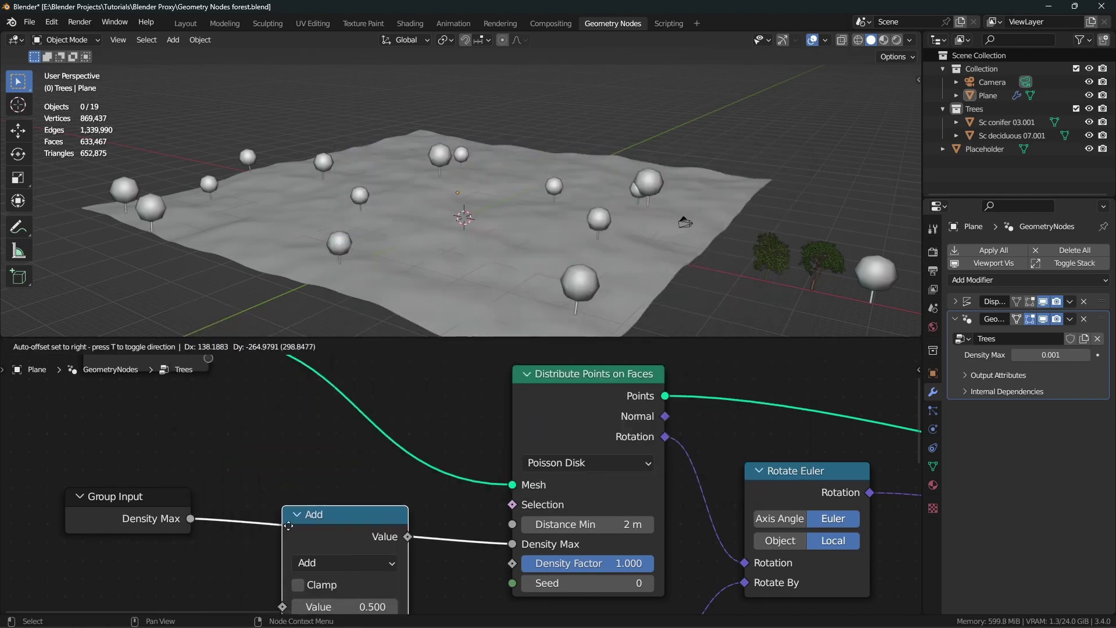
pyautogui.click(274, 585)
pyautogui.moveTo(260, 580); pyautogui.dragTo(270, 476, button='middle')
pyautogui.scroll(2, 274, 488)
pyautogui.click(281, 511)
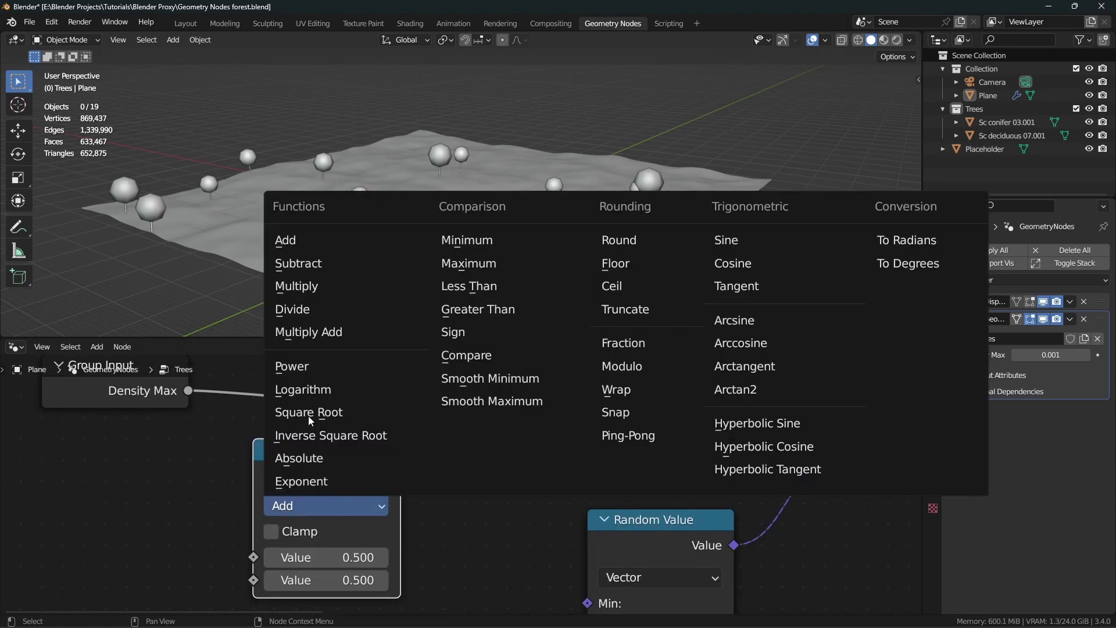
pyautogui.click(319, 287)
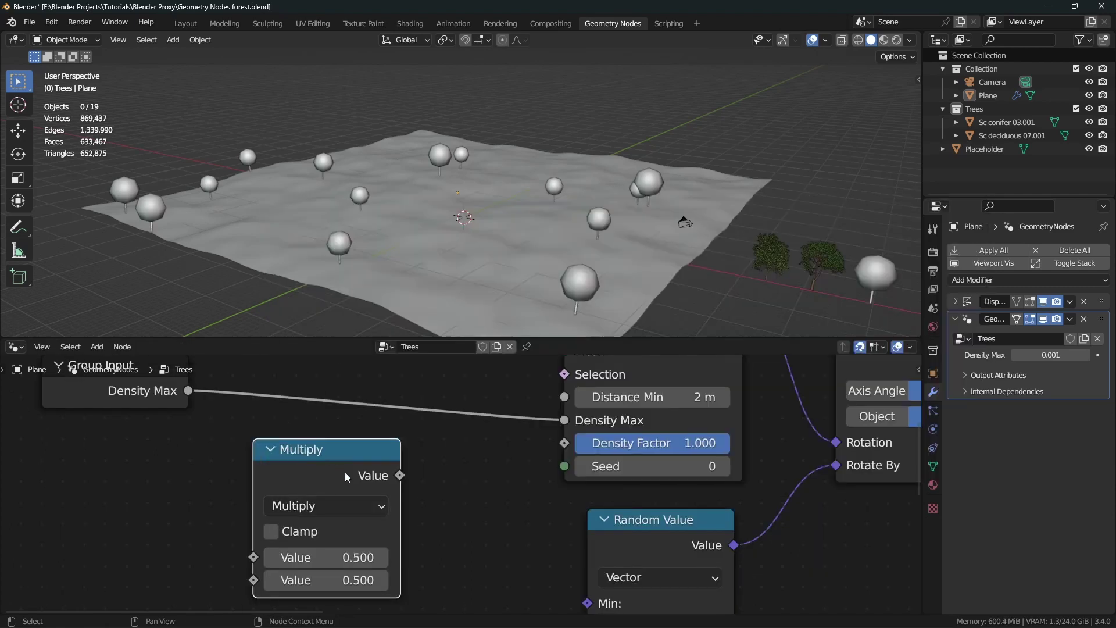
# - Insert the Multiply node between Group Input and Density Max, and set its multiplier to 0.005
pyautogui.moveTo(339, 469); pyautogui.dragTo(351, 474, button='middle')
pyautogui.moveTo(357, 469); pyautogui.dragTo(377, 405)
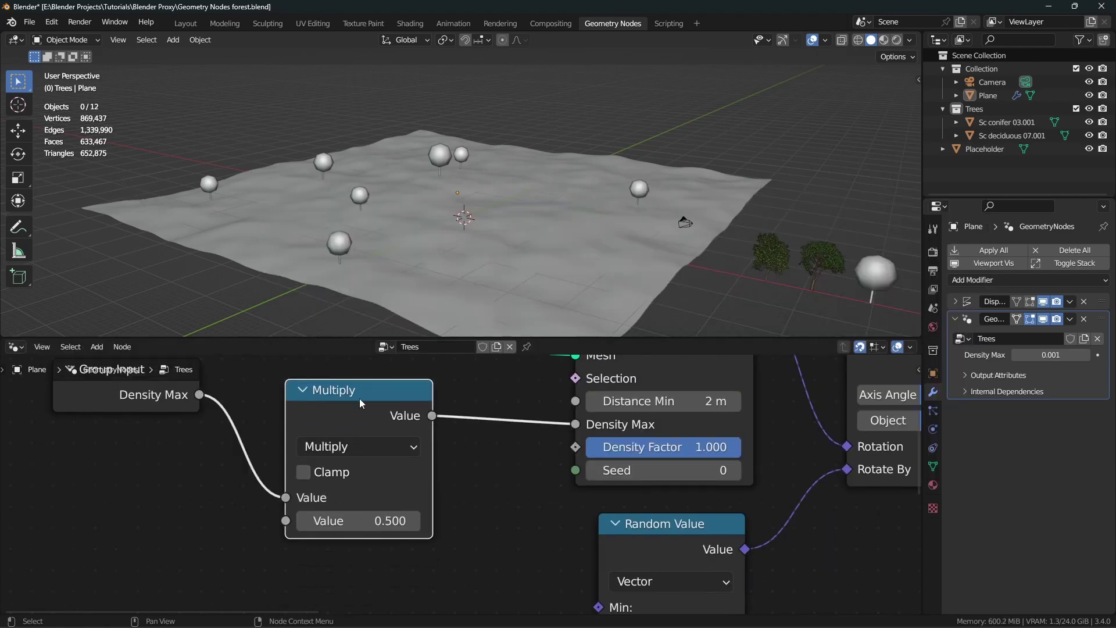
pyautogui.moveTo(378, 406); pyautogui.dragTo(373, 433, button='middle')
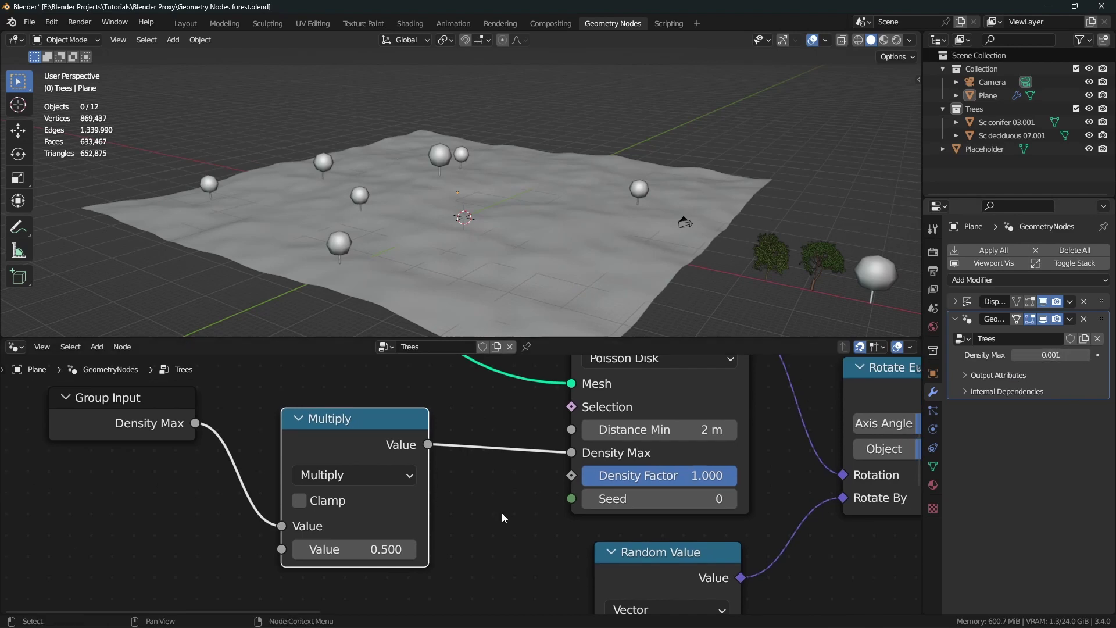
pyautogui.click(319, 542)
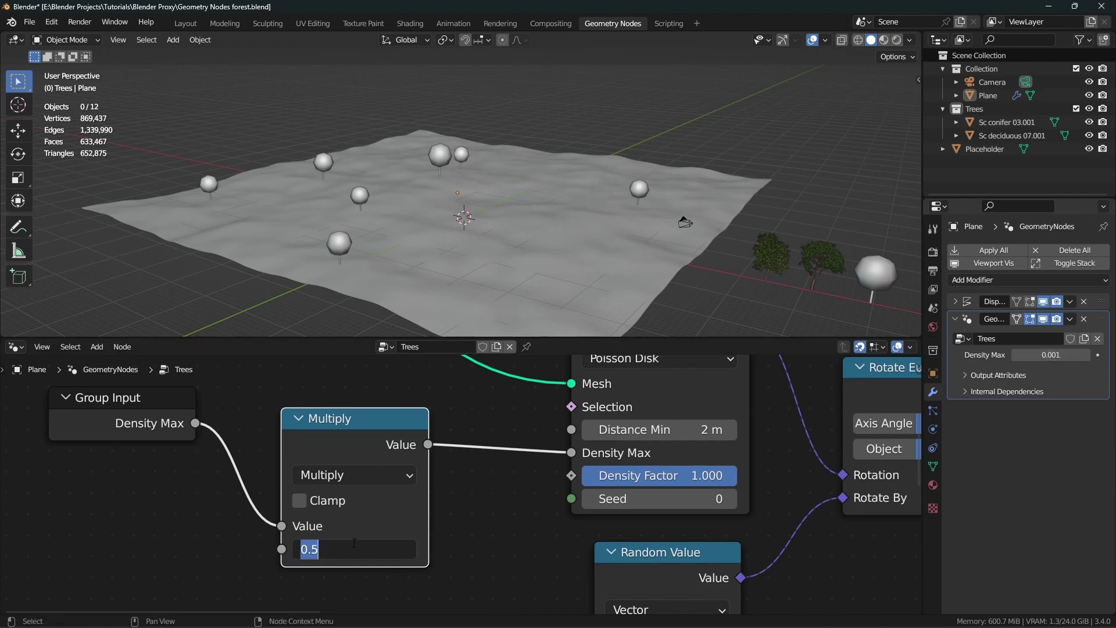
pyautogui.press('Return')
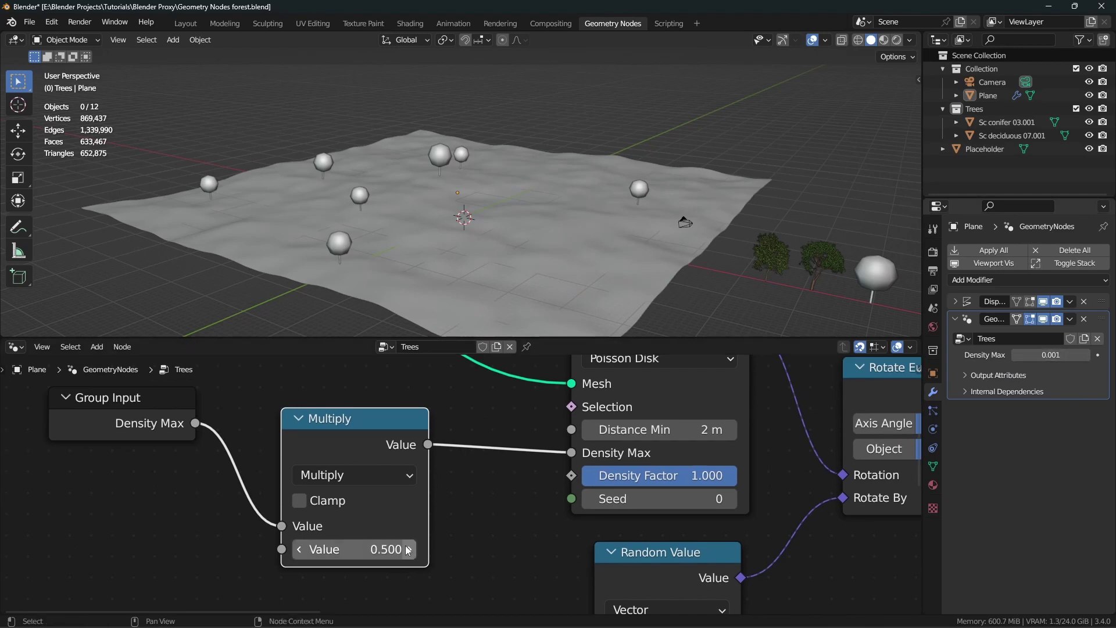
pyautogui.click(365, 550)
pyautogui.press('End')
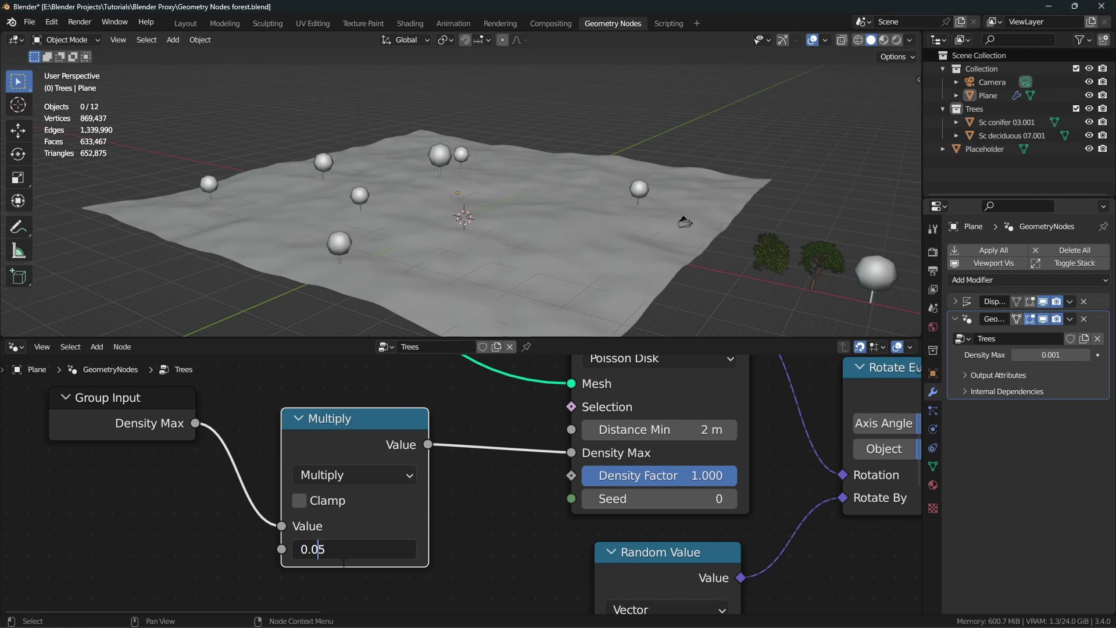
pyautogui.press('Return')
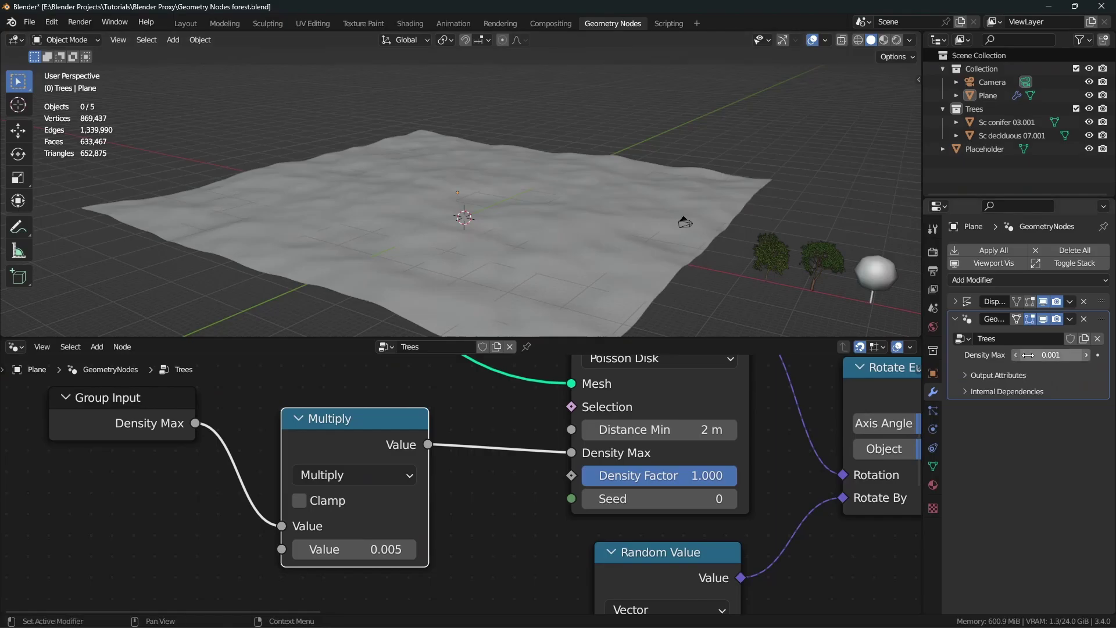
# - Set the Density Max of the plane's Trees modifier to 5 and view the placeholder forest from higher up
pyautogui.moveTo(1028, 355); pyautogui.dragTo(1080, 355)
pyautogui.click(1032, 351)
pyautogui.write('5')
pyautogui.press('Return')
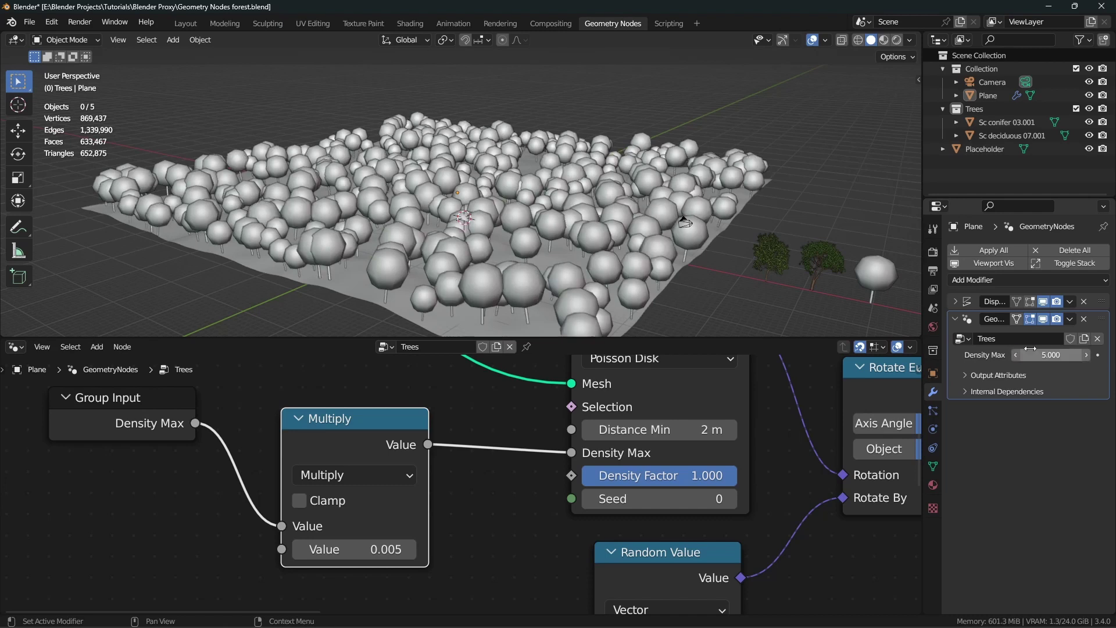
pyautogui.moveTo(531, 261); pyautogui.dragTo(572, 218, button='middle')
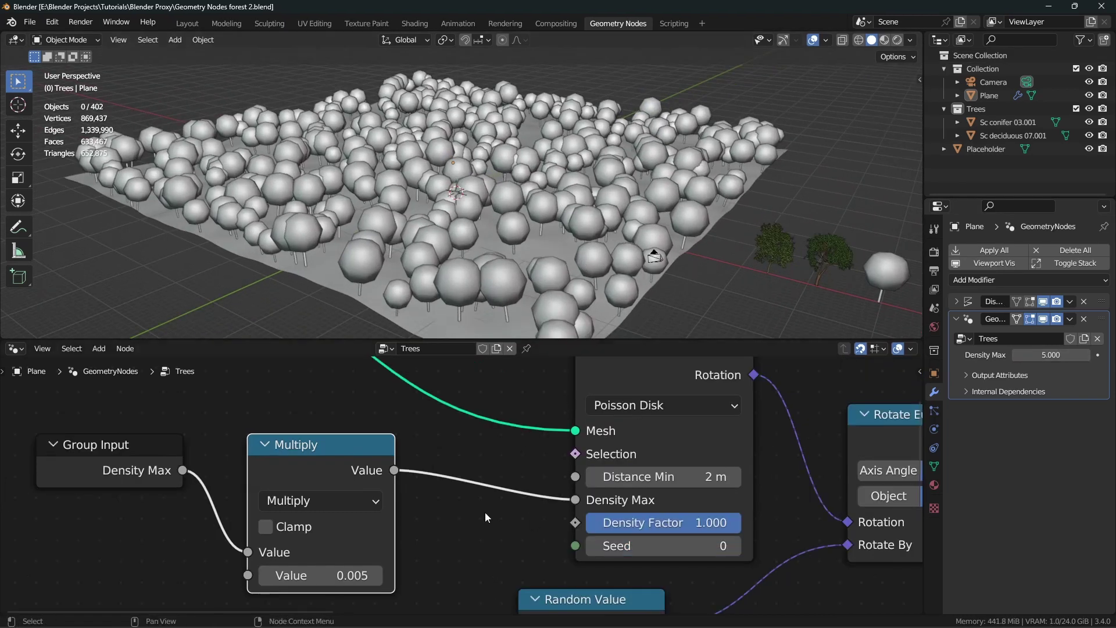
# - Duplicate the Multiply node and insert the copy between the first Multiply and the Density Max input
pyautogui.moveTo(403, 484); pyautogui.dragTo(488, 489, button='middle')
pyautogui.scroll(-2, 347, 460)
pyautogui.moveTo(348, 459); pyautogui.dragTo(370, 463, button='middle')
pyautogui.moveTo(238, 421); pyautogui.dragTo(471, 529)
pyautogui.press('g')
pyautogui.press('x')
pyautogui.click(324, 494)
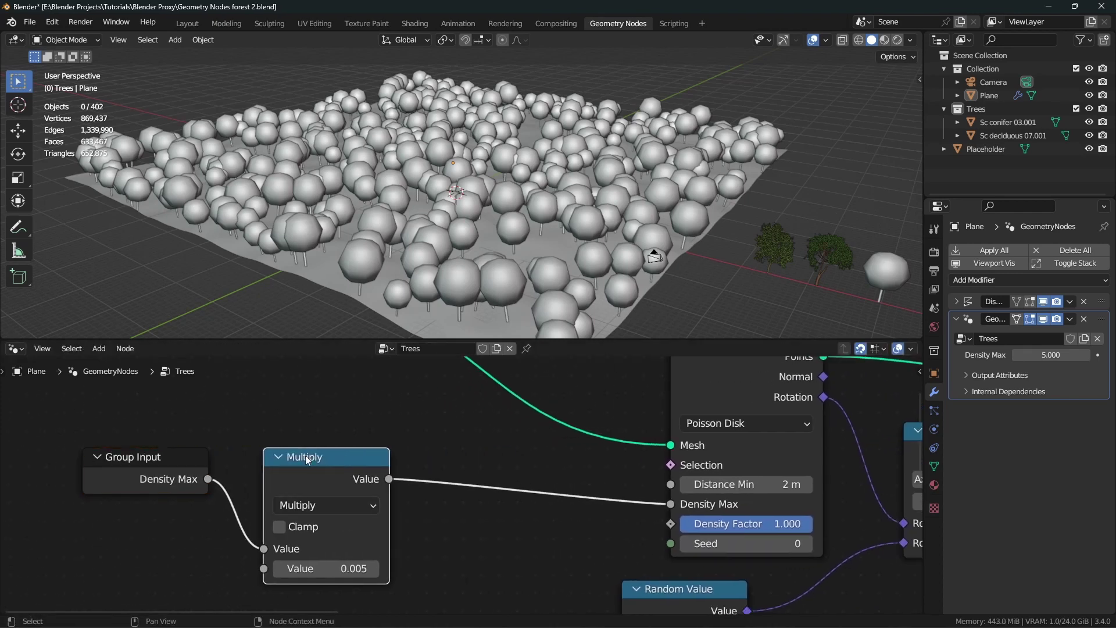
pyautogui.hotkey('shift', 'd')
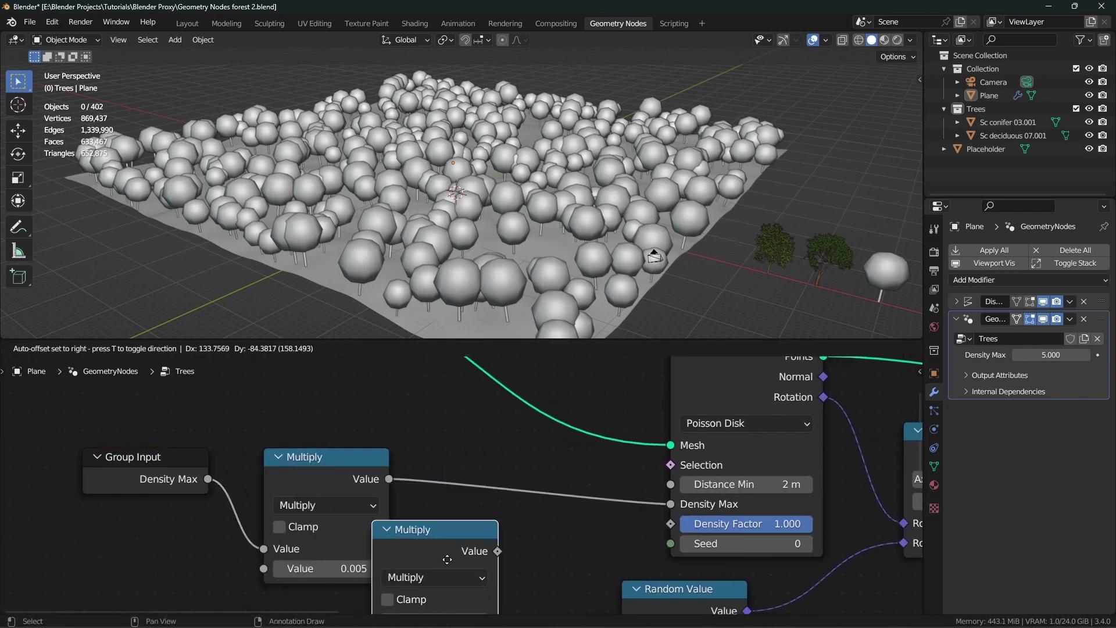
pyautogui.click(506, 491)
# - Try multipliers of 1 and 0 on the second Multiply node, and set it to 0.5
pyautogui.scroll(1, 500, 494)
pyautogui.click(512, 571)
pyautogui.write('1')
pyautogui.press('Return')
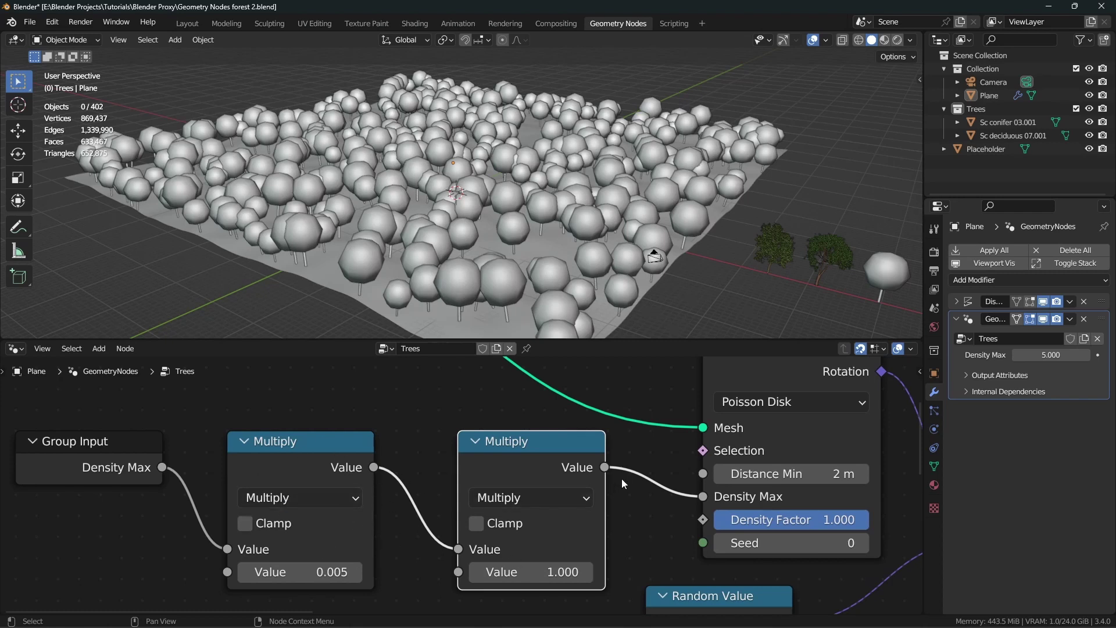
pyautogui.click(554, 572)
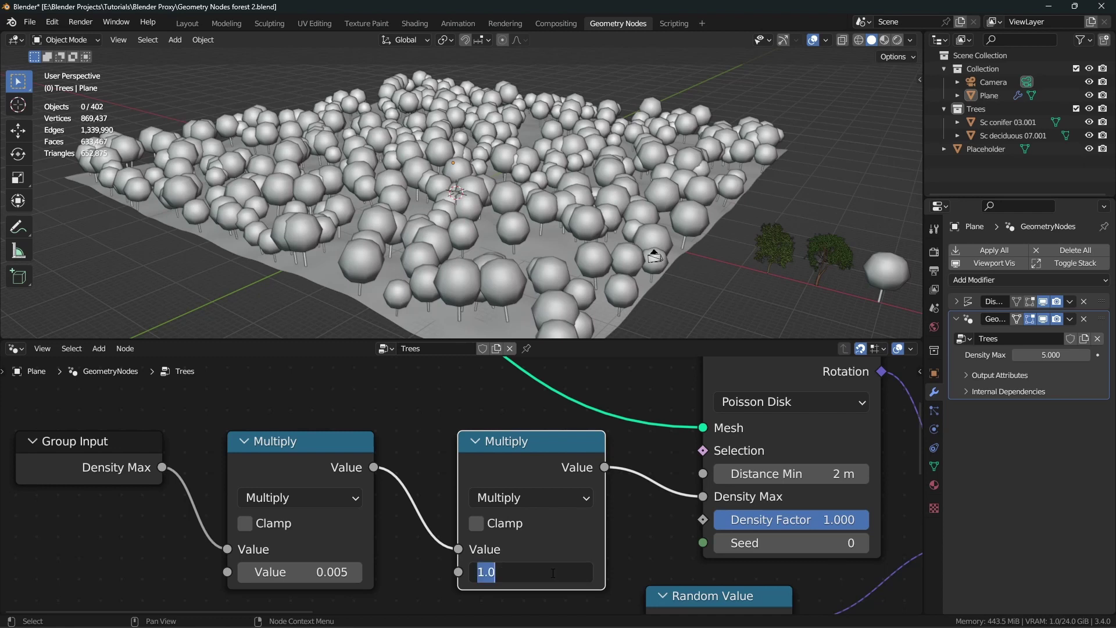
pyautogui.write('0')
pyautogui.press('Return')
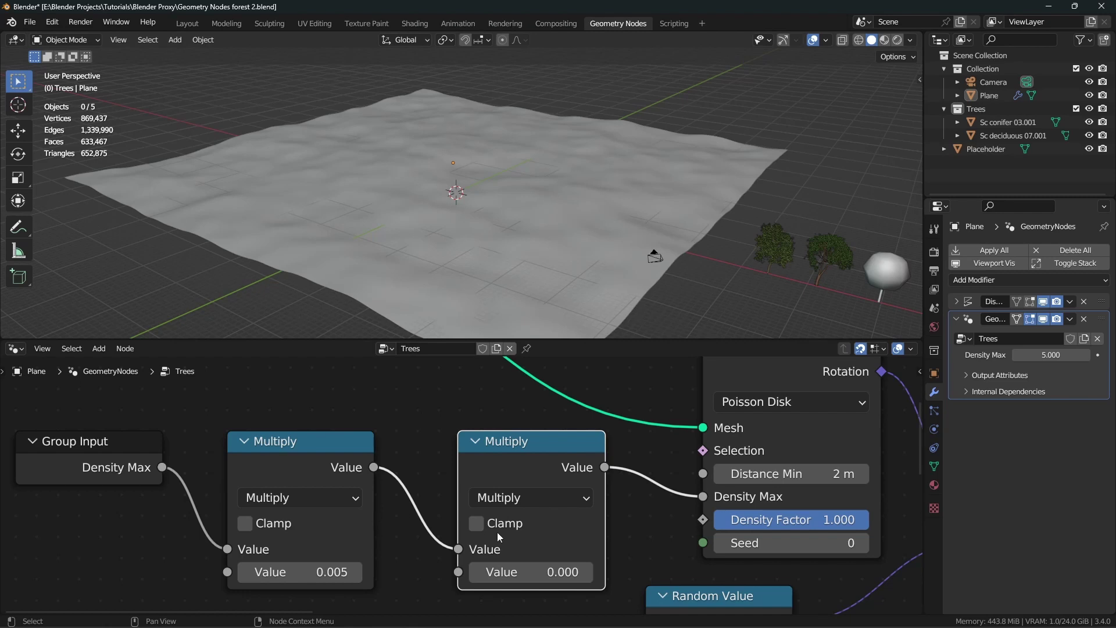
pyautogui.moveTo(524, 573); pyautogui.dragTo(579, 572)
# - Lower the second Multiply node and add a Switch node with the first Multiply's output feeding its False input
pyautogui.moveTo(512, 443); pyautogui.dragTo(488, 477)
pyautogui.scroll(1, 491, 480)
pyautogui.moveTo(501, 490); pyautogui.dragTo(531, 463, button='middle')
pyautogui.scroll(-3, 531, 459)
pyautogui.moveTo(531, 456); pyautogui.dragTo(506, 525)
pyautogui.moveTo(410, 448); pyautogui.dragTo(520, 389)
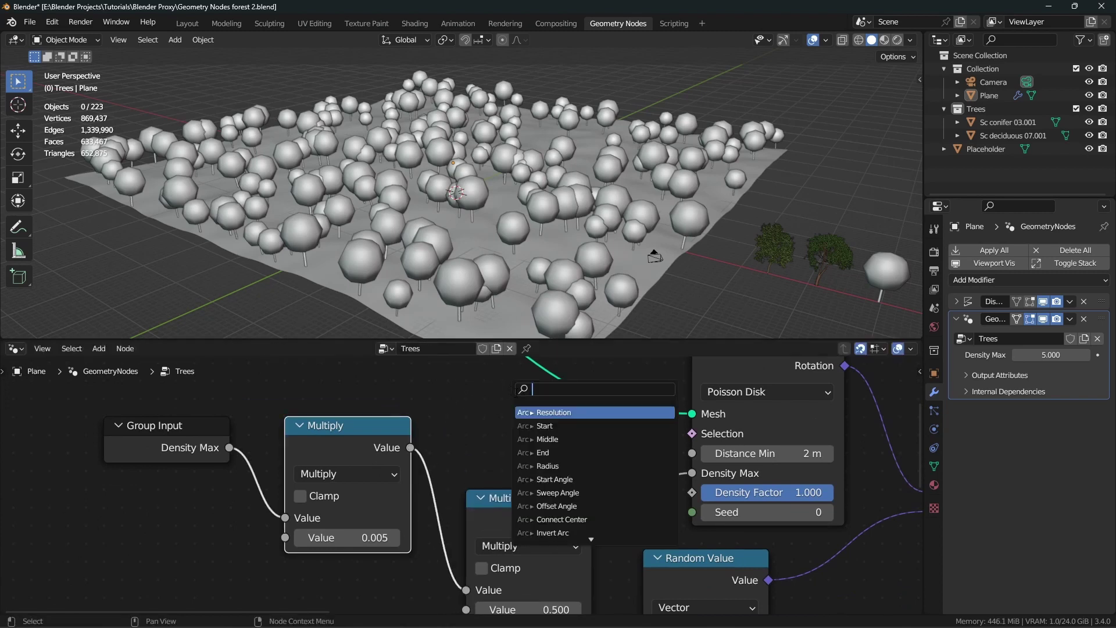
pyautogui.write('swith')
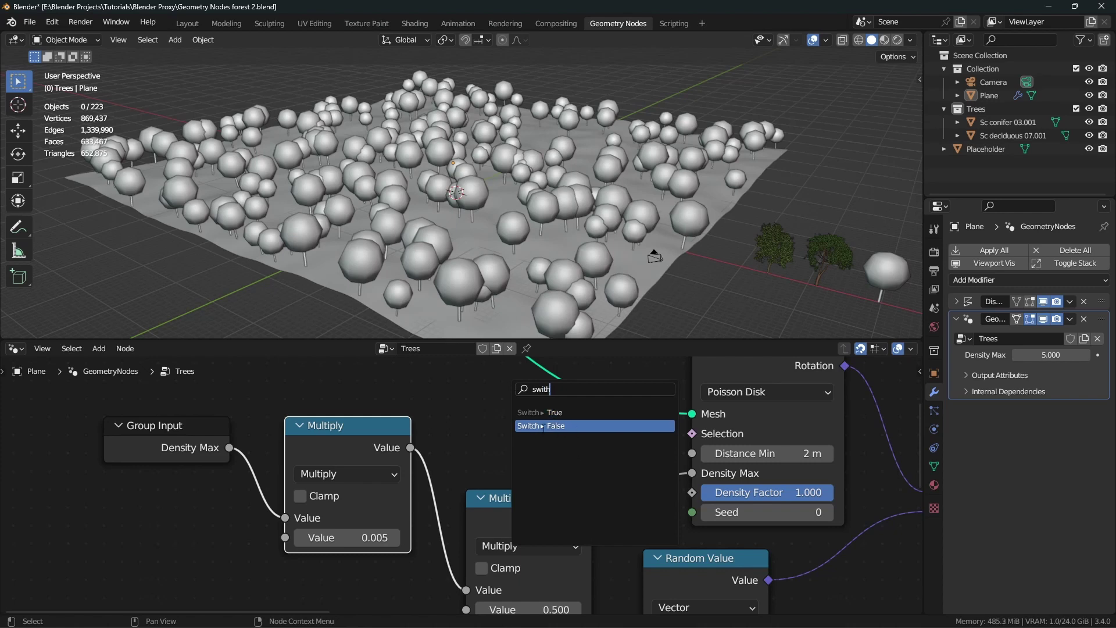
pyautogui.click(570, 426)
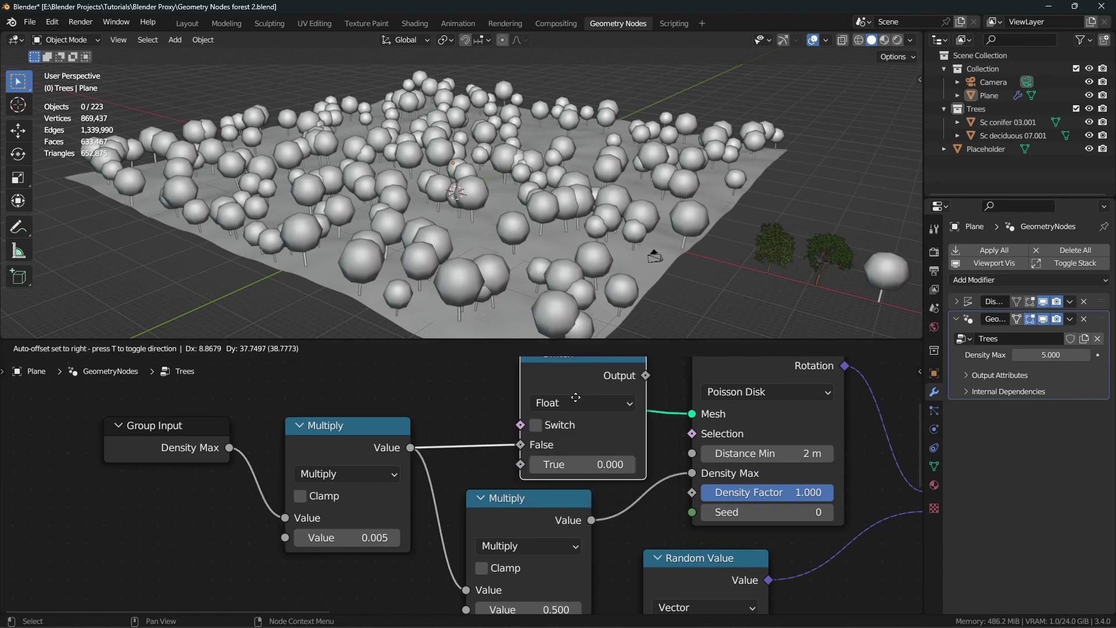
# - Connect the second Multiply to the Switch's True input and the Switch's output to Density Max, keeping the nodes neatly arranged
pyautogui.scroll(-2, 341, 466)
pyautogui.moveTo(343, 450)
pyautogui.mouseDown()
pyautogui.moveTo(346, 429)
pyautogui.moveTo(342, 447)
pyautogui.mouseUp()
pyautogui.moveTo(552, 501); pyautogui.dragTo(534, 478)
pyautogui.click(605, 426)
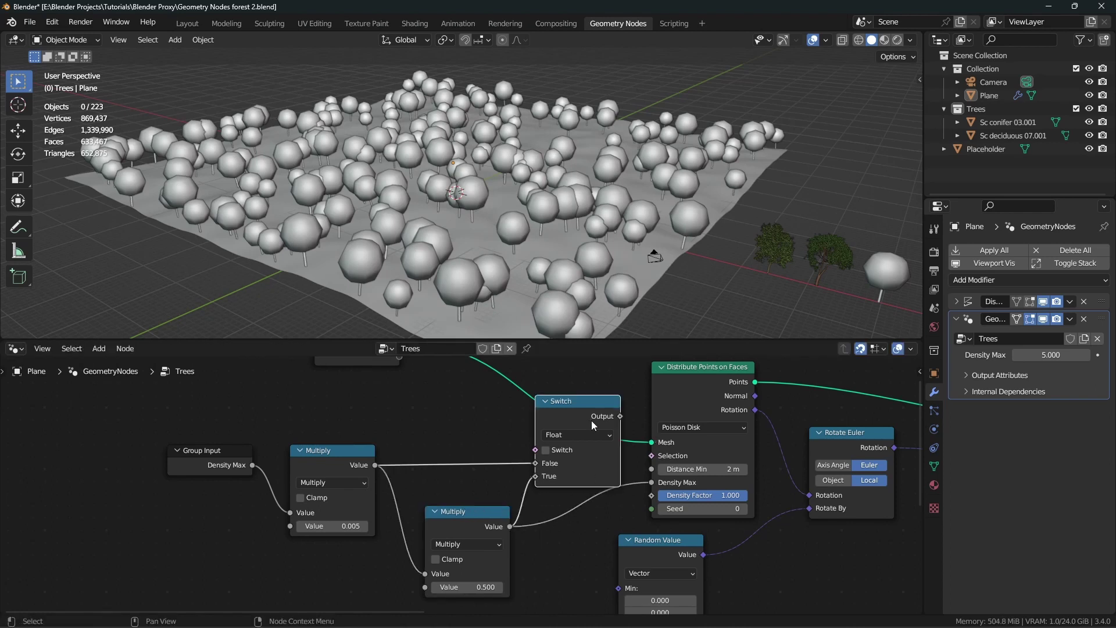
pyautogui.moveTo(619, 417); pyautogui.dragTo(668, 484)
pyautogui.moveTo(555, 477); pyautogui.dragTo(568, 486, button='middle')
pyautogui.moveTo(468, 525)
pyautogui.mouseDown()
pyautogui.moveTo(466, 541)
pyautogui.moveTo(465, 528)
pyautogui.mouseUp()
pyautogui.moveTo(343, 459)
pyautogui.mouseDown()
pyautogui.moveTo(343, 483)
pyautogui.moveTo(344, 460)
pyautogui.mouseUp()
# - Drive the density Switch node's Switch input with an Is Viewport node placed above it
pyautogui.moveTo(549, 460); pyautogui.dragTo(431, 436)
pyautogui.write('is view')
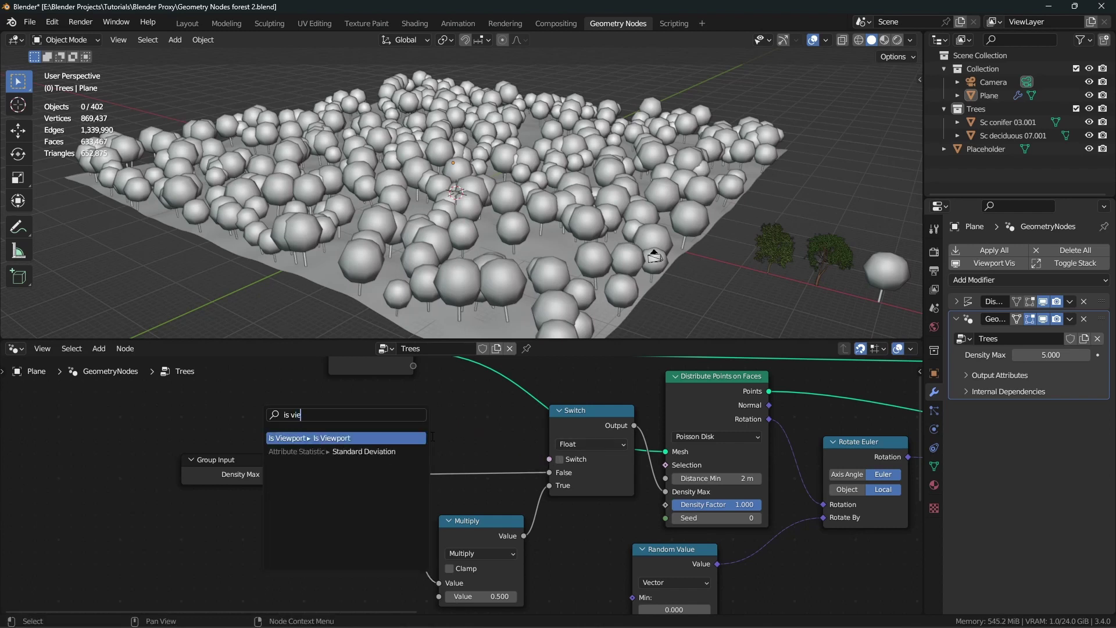
pyautogui.click(388, 437)
pyautogui.click(586, 404)
pyautogui.moveTo(501, 604); pyautogui.dragTo(524, 584, button='middle')
# - Try raising the second Multiply node's multiplier to about 2.22
pyautogui.moveTo(520, 576); pyautogui.dragTo(648, 576)
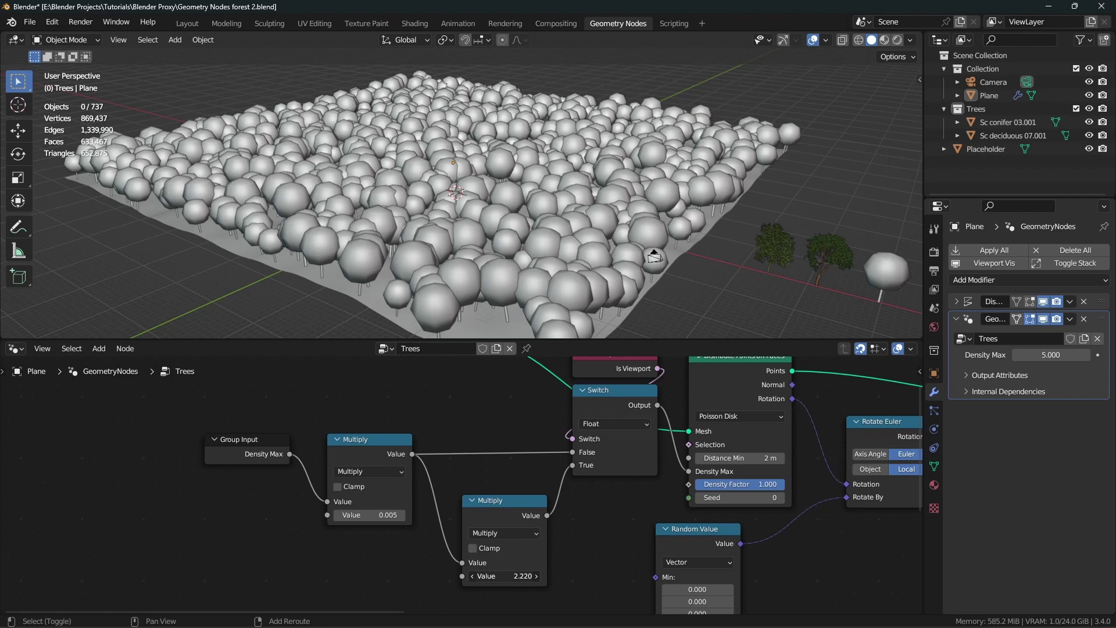
pyautogui.keyDown('shift'); pyautogui.rightClick(479, 573); pyautogui.keyUp('shift')
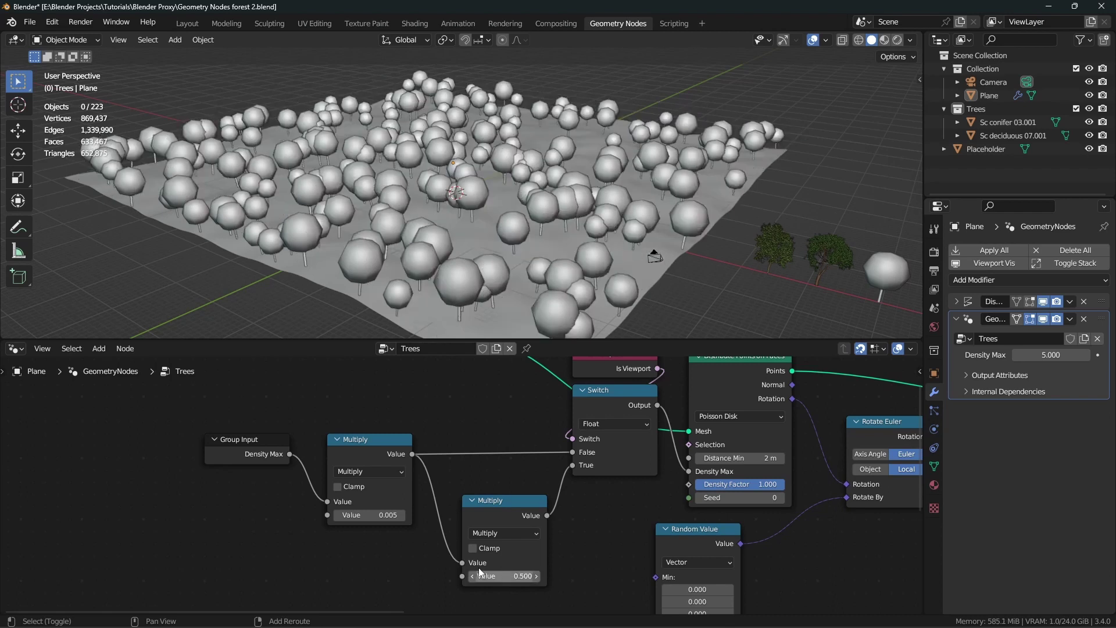
pyautogui.click(518, 568)
# - Feed the second Multiply node's multiplier from a new Clamp node, and try the Clamp's Value at about 1.99
pyautogui.moveTo(428, 549); pyautogui.dragTo(460, 525, button='middle')
pyautogui.scroll(3, 460, 526)
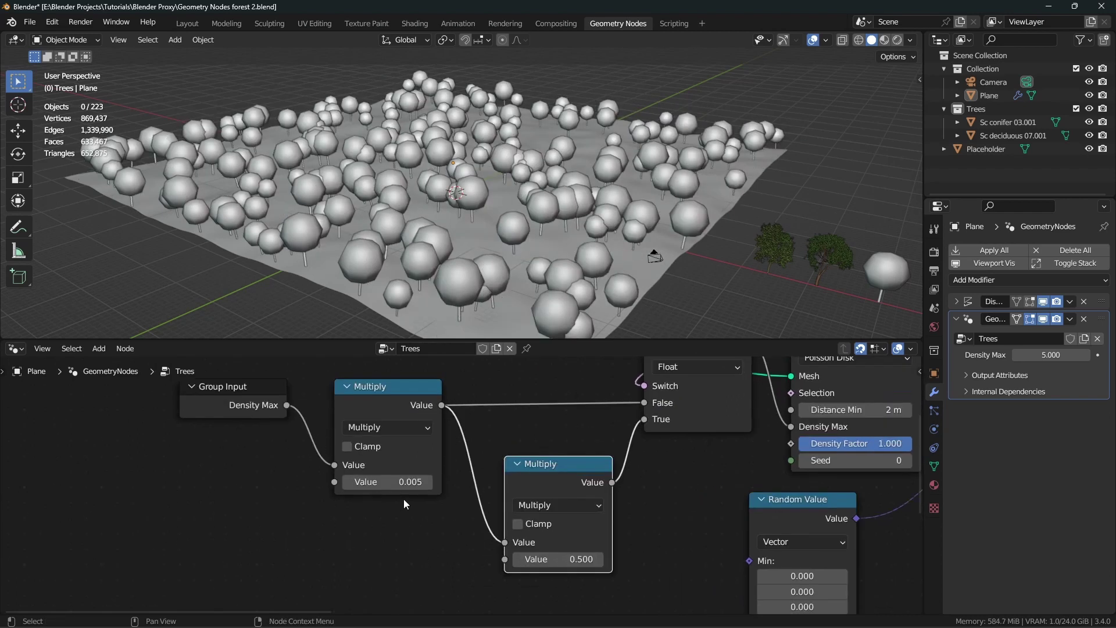
pyautogui.moveTo(505, 559); pyautogui.dragTo(348, 465)
pyautogui.write('c')
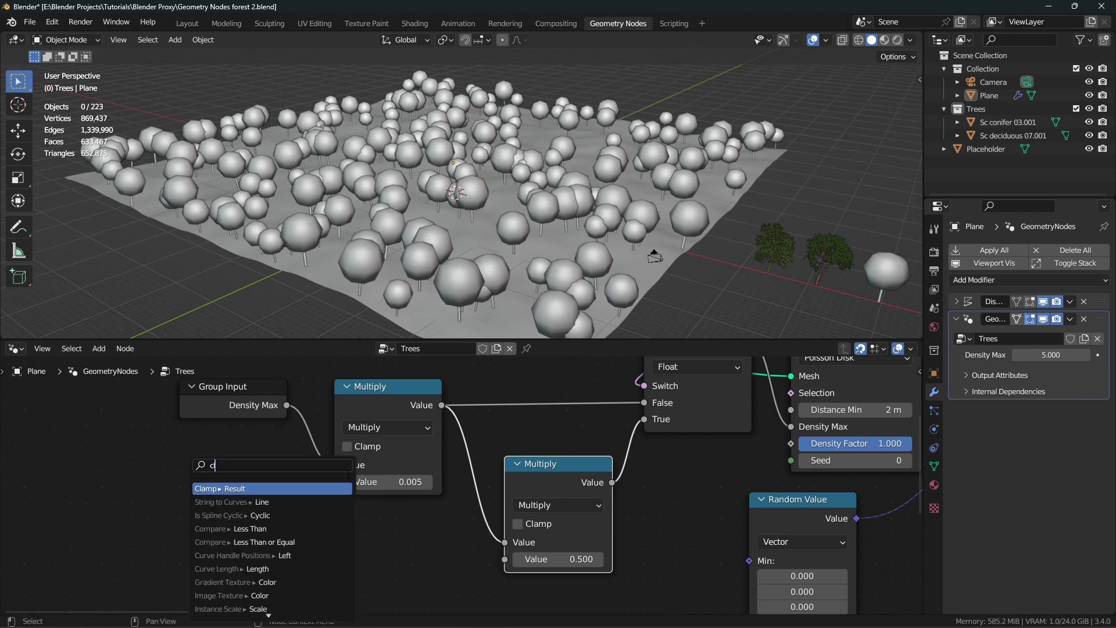
pyautogui.write('lam')
pyautogui.press('Return')
pyautogui.click(456, 544)
pyautogui.moveTo(457, 543); pyautogui.dragTo(481, 490, button='middle')
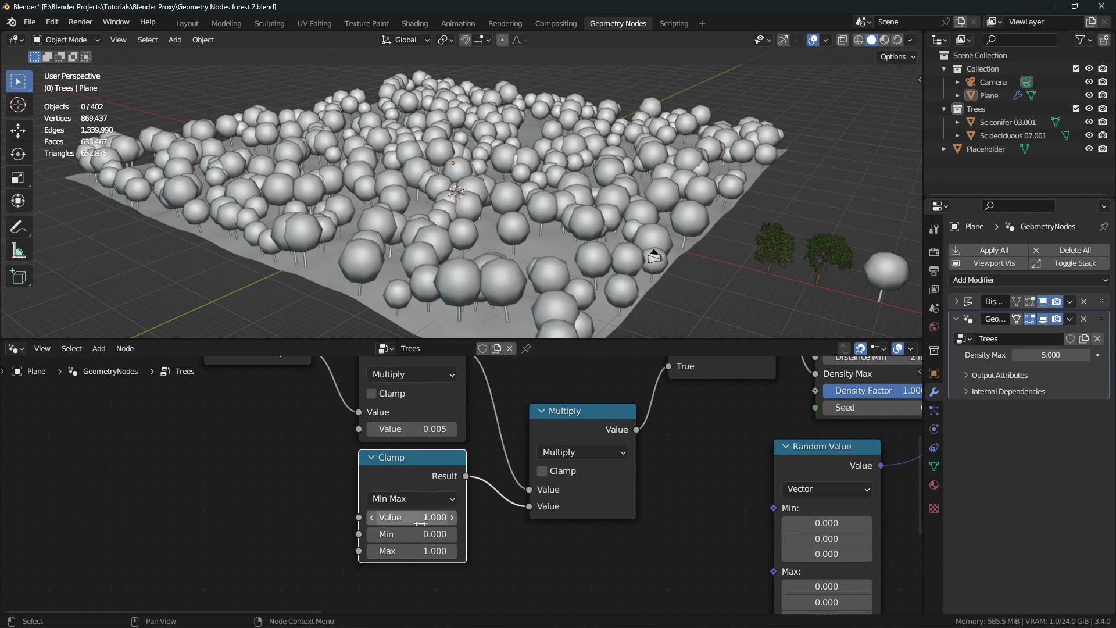
pyautogui.keyDown('shift'); pyautogui.moveTo(454, 518); pyautogui.dragTo(523, 517); pyautogui.keyUp('shift')
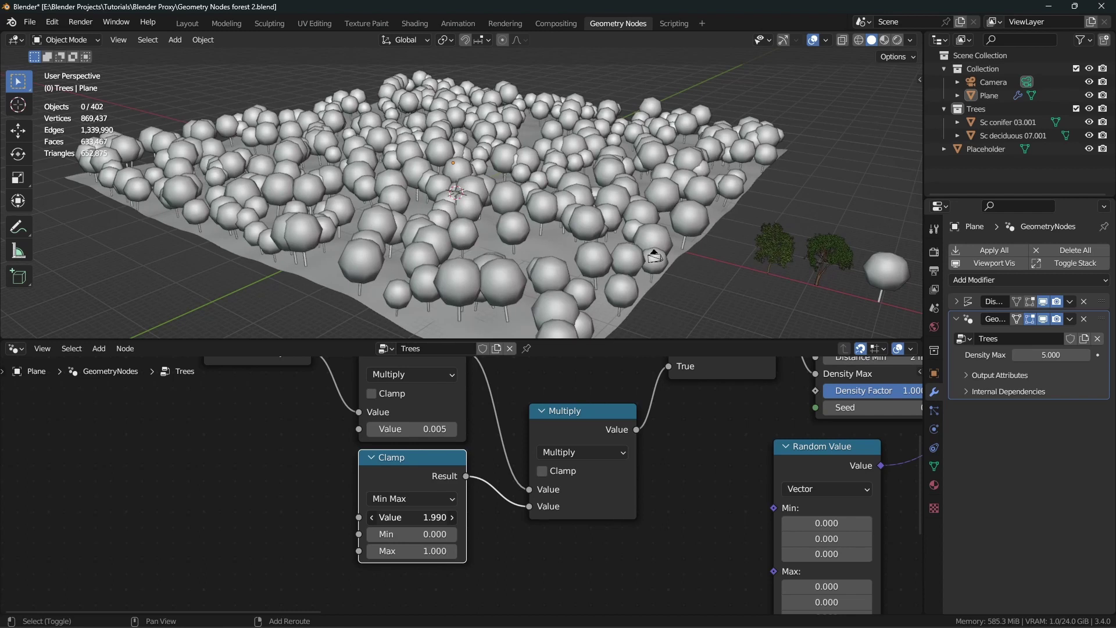
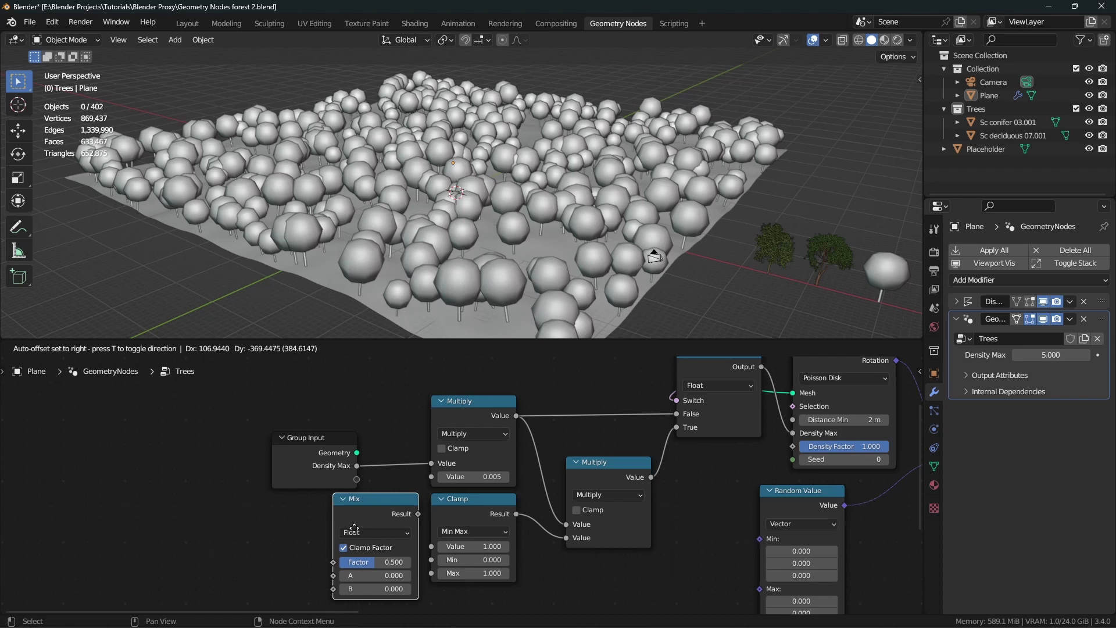
# - Place the Mix node beside the Clamp node, keep its data type as Float, and raise its Factor to 1
pyautogui.click(354, 528)
pyautogui.scroll(2, 356, 526)
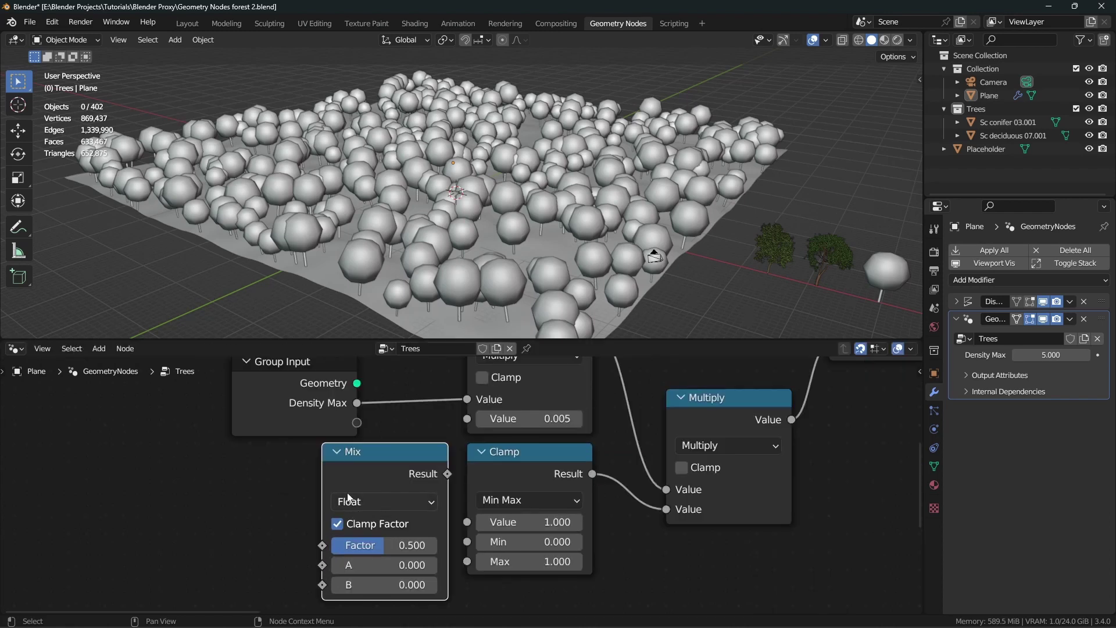
pyautogui.click(408, 500)
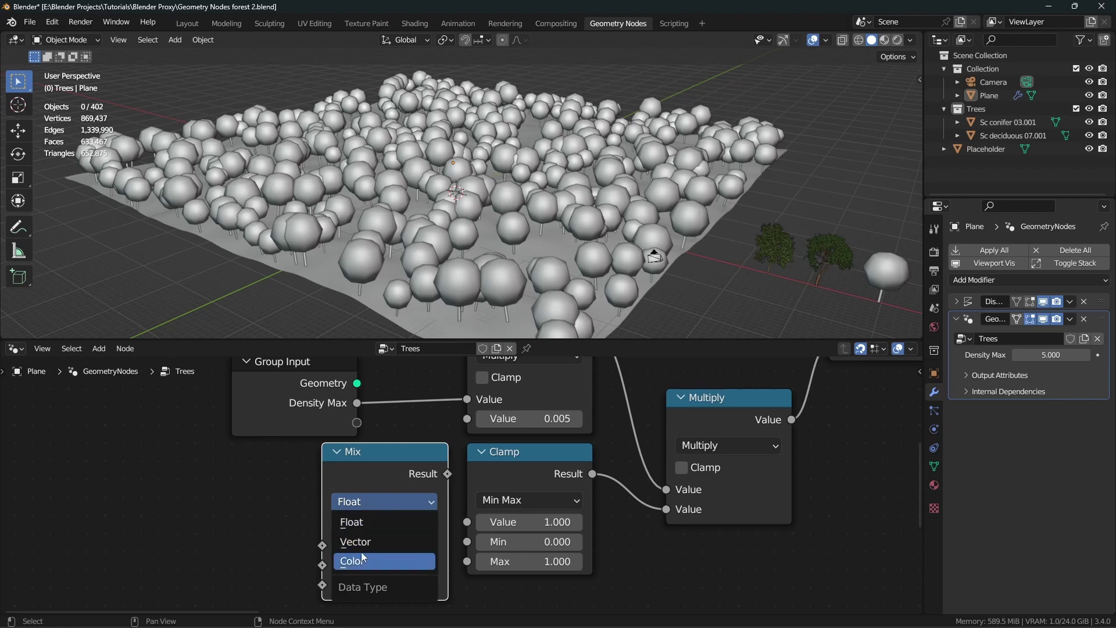
pyautogui.click(377, 522)
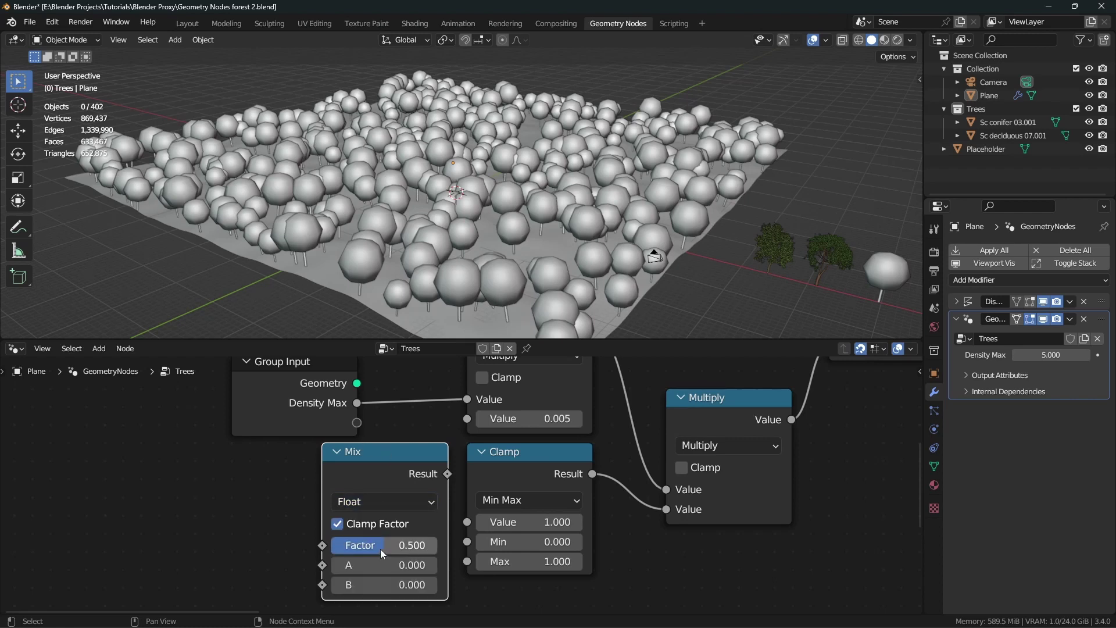
pyautogui.moveTo(378, 546); pyautogui.dragTo(434, 546)
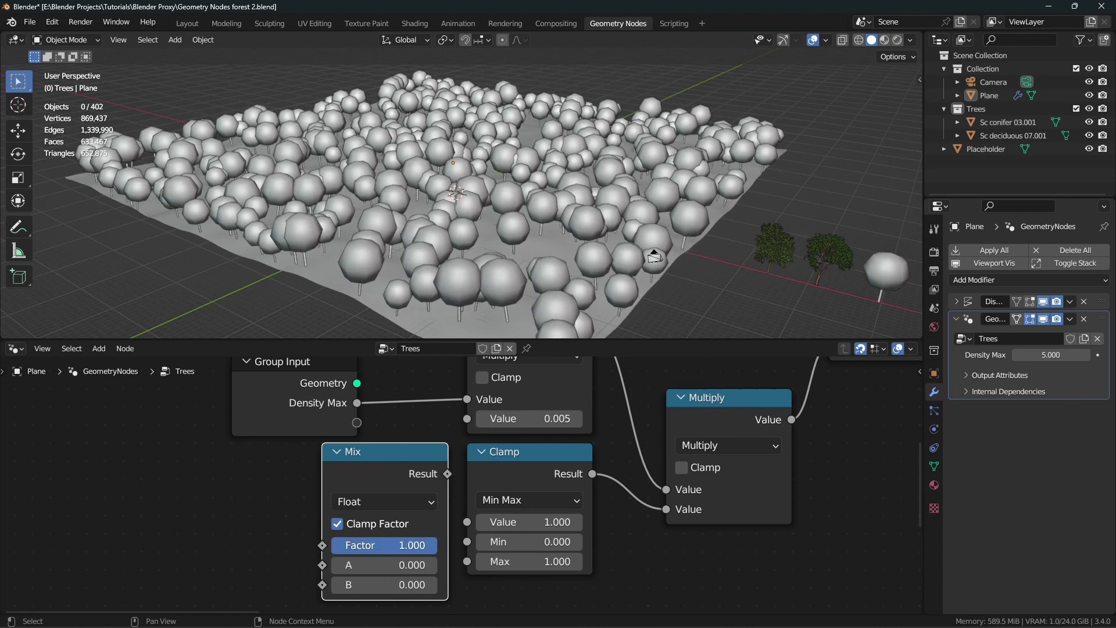
# - Leave the Mix node's Factor at its original value and expose it as a new input on the Group Input node
pyautogui.press('Escape')
pyautogui.moveTo(387, 505); pyautogui.dragTo(441, 516, button='middle')
pyautogui.moveTo(378, 556); pyautogui.dragTo(389, 556, button='middle')
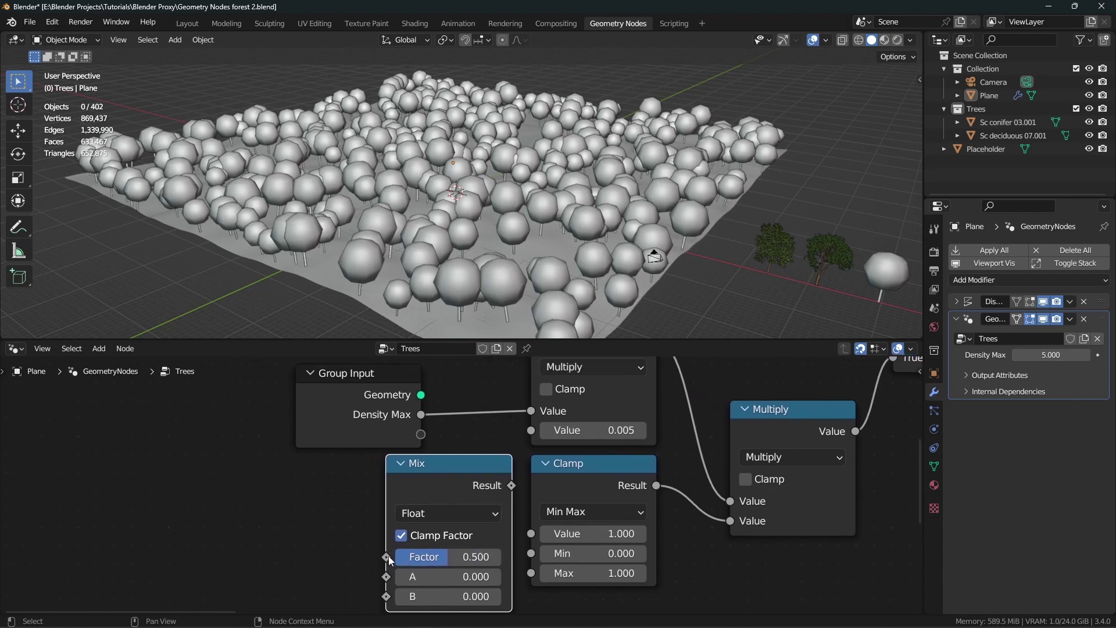
pyautogui.moveTo(387, 557); pyautogui.dragTo(421, 438)
pyautogui.moveTo(1044, 376)
pyautogui.mouseDown()
pyautogui.moveTo(1029, 375)
pyautogui.moveTo(1083, 375)
pyautogui.moveTo(1056, 376)
pyautogui.mouseUp()
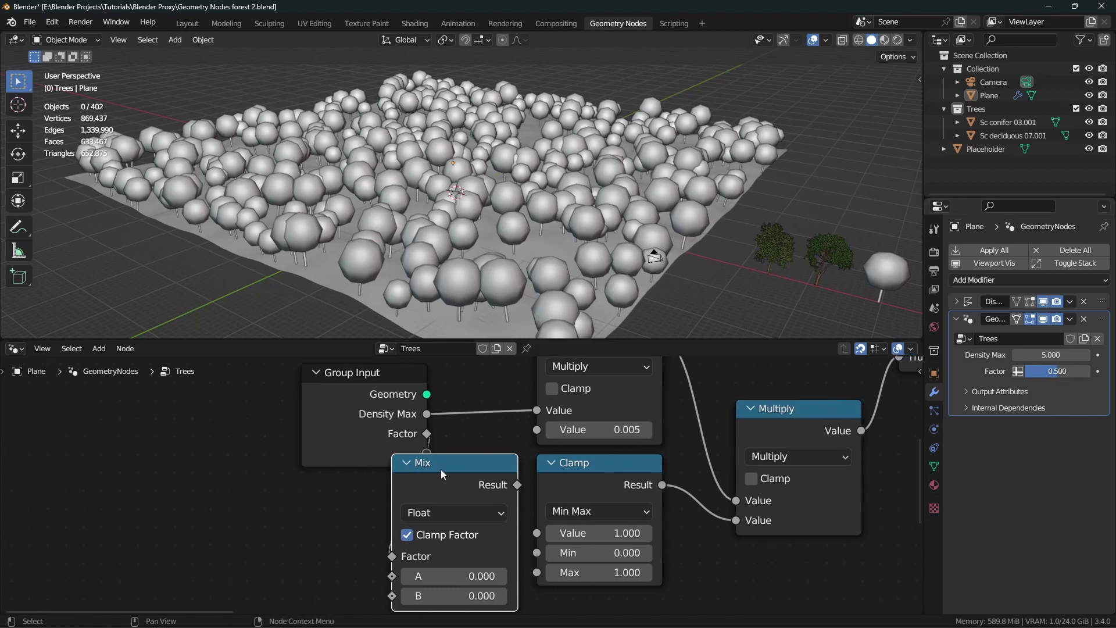
# - Delete the Mix node and feed the Clamp node's Value from the Group Input's Factor
pyautogui.moveTo(444, 478); pyautogui.dragTo(523, 479)
pyautogui.press('x')
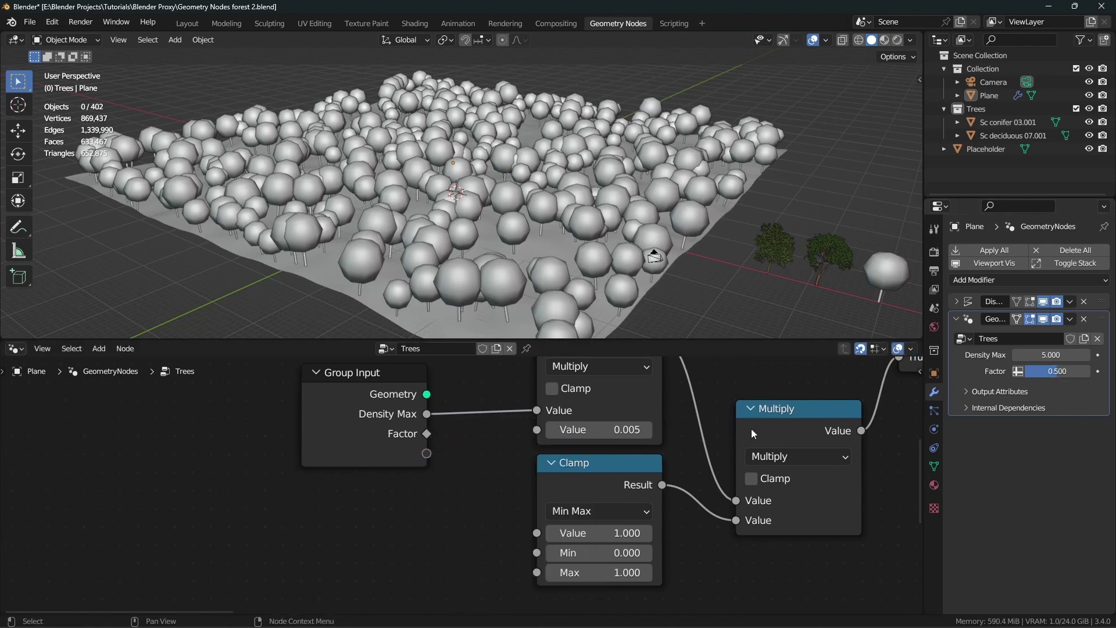
pyautogui.moveTo(1065, 376); pyautogui.dragTo(1094, 375)
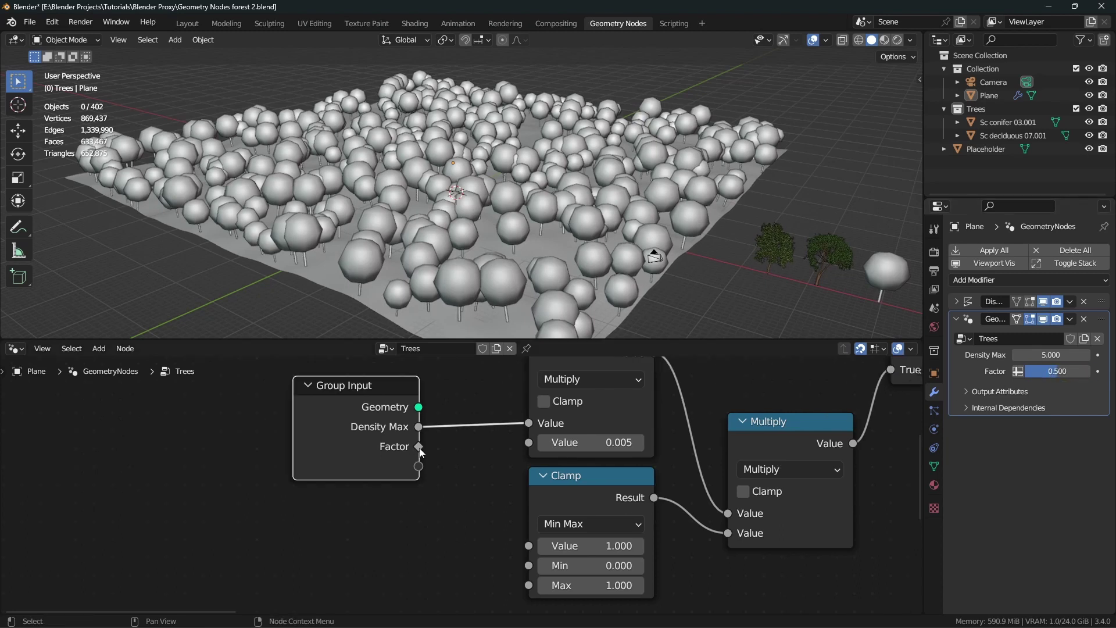
pyautogui.moveTo(419, 446); pyautogui.dragTo(518, 544)
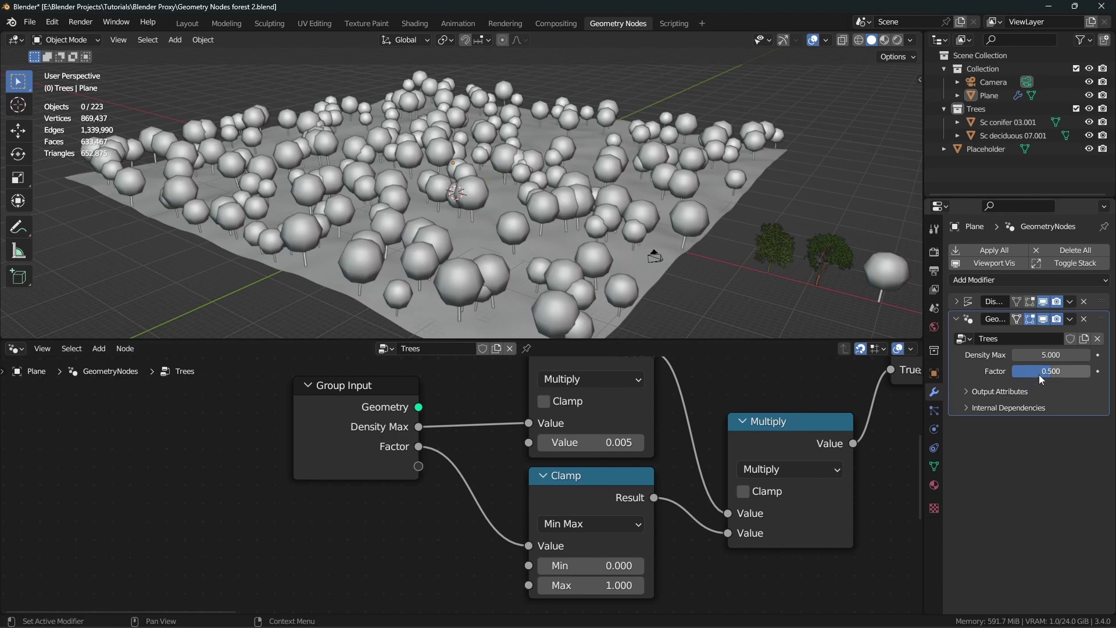
pyautogui.moveTo(1041, 375)
pyautogui.mouseDown()
pyautogui.moveTo(1002, 376)
pyautogui.moveTo(1051, 376)
pyautogui.mouseUp()
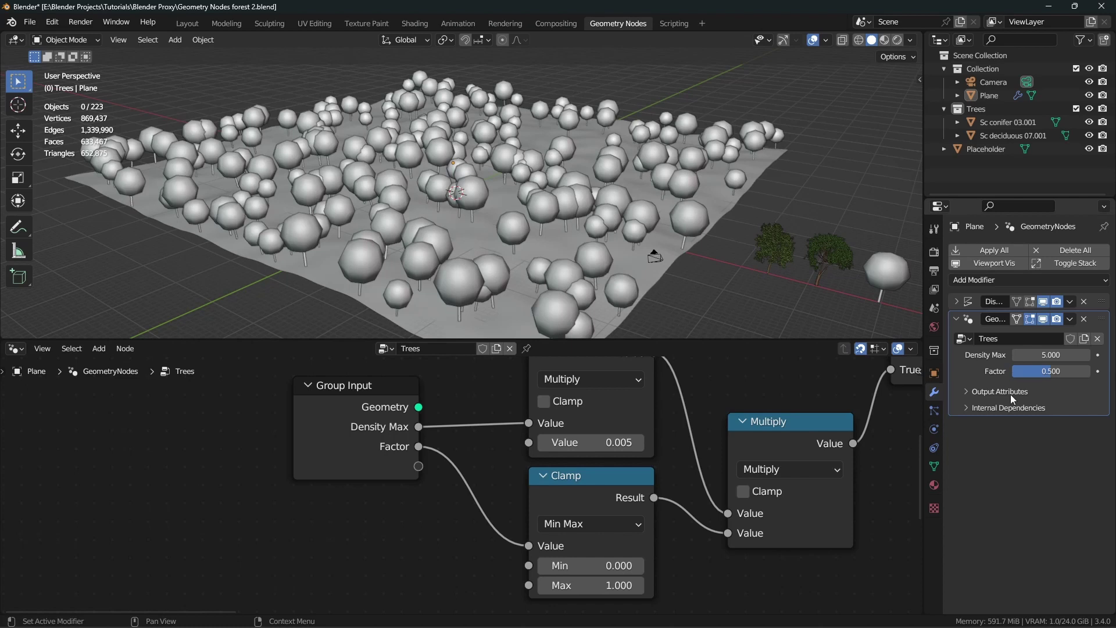
pyautogui.moveTo(1047, 371); pyautogui.dragTo(1023, 368)
# - Rename the group input Density Max to Density
pyautogui.press('n')
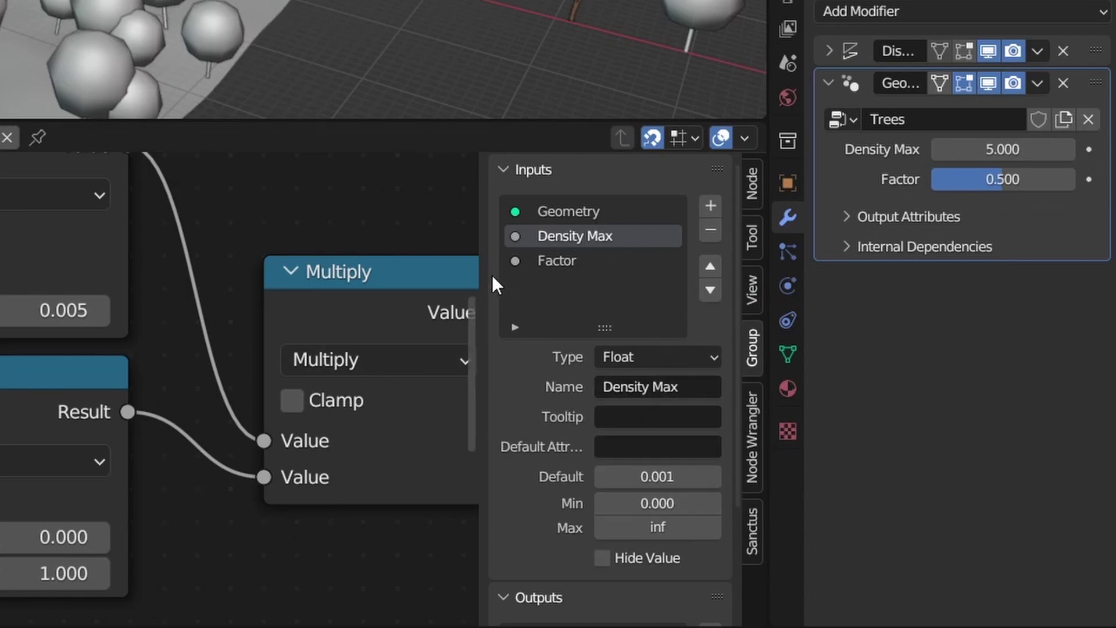
pyautogui.click(653, 389)
pyautogui.doubleClick(657, 387)
pyautogui.press('BackSpace')
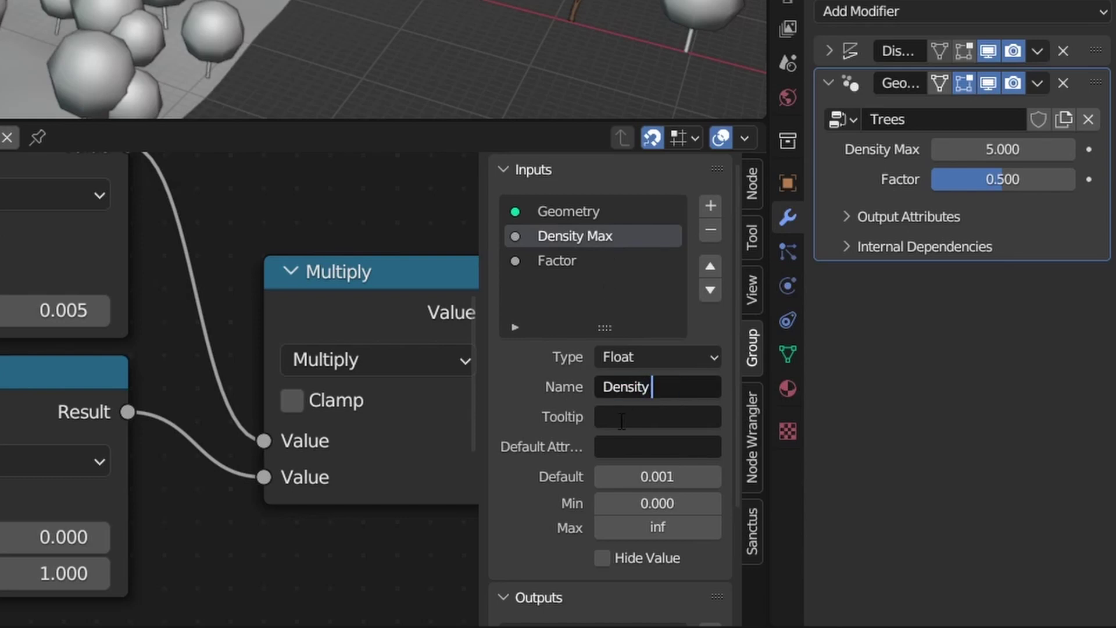
pyautogui.press('Return')
# - Rename the group input Factor to "Viewport Density %"
pyautogui.click(564, 268)
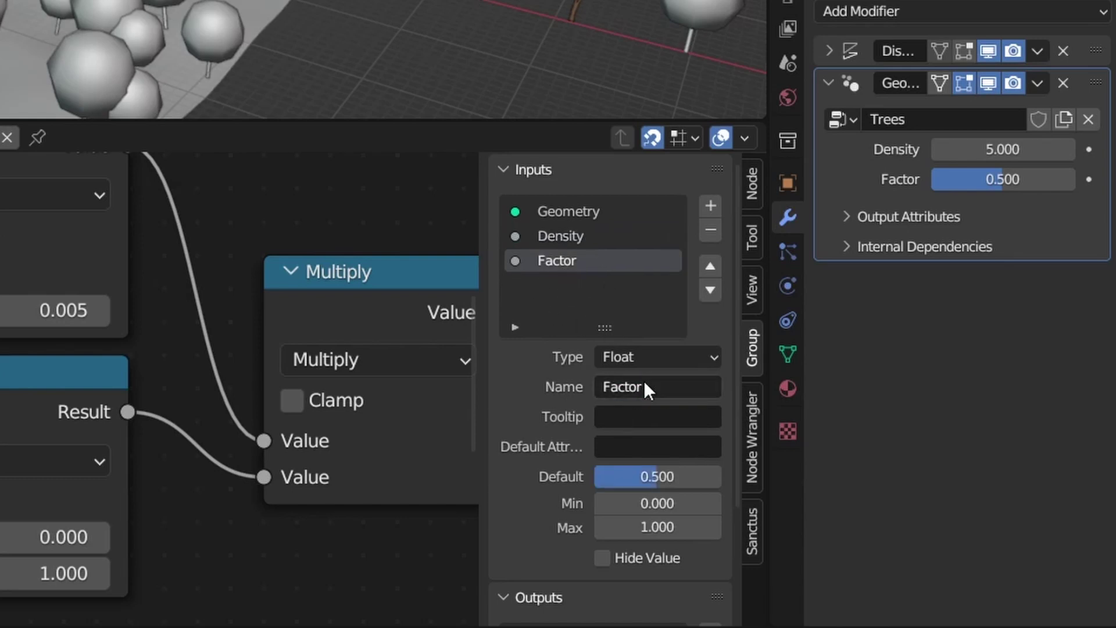
pyautogui.click(646, 388)
pyautogui.write('View')
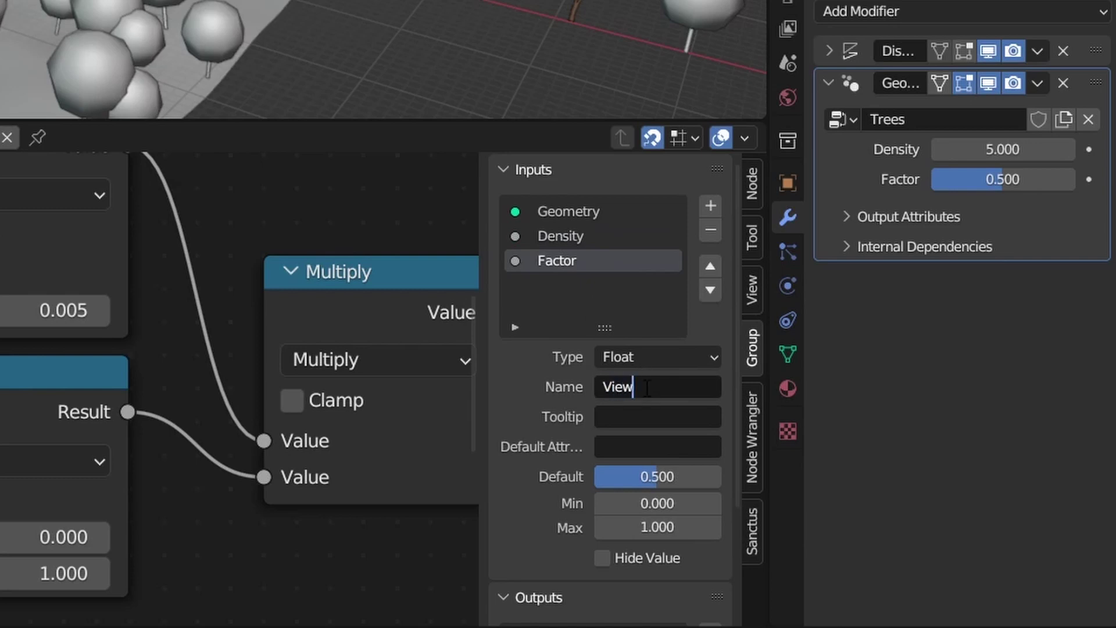
pyautogui.write('port Density %')
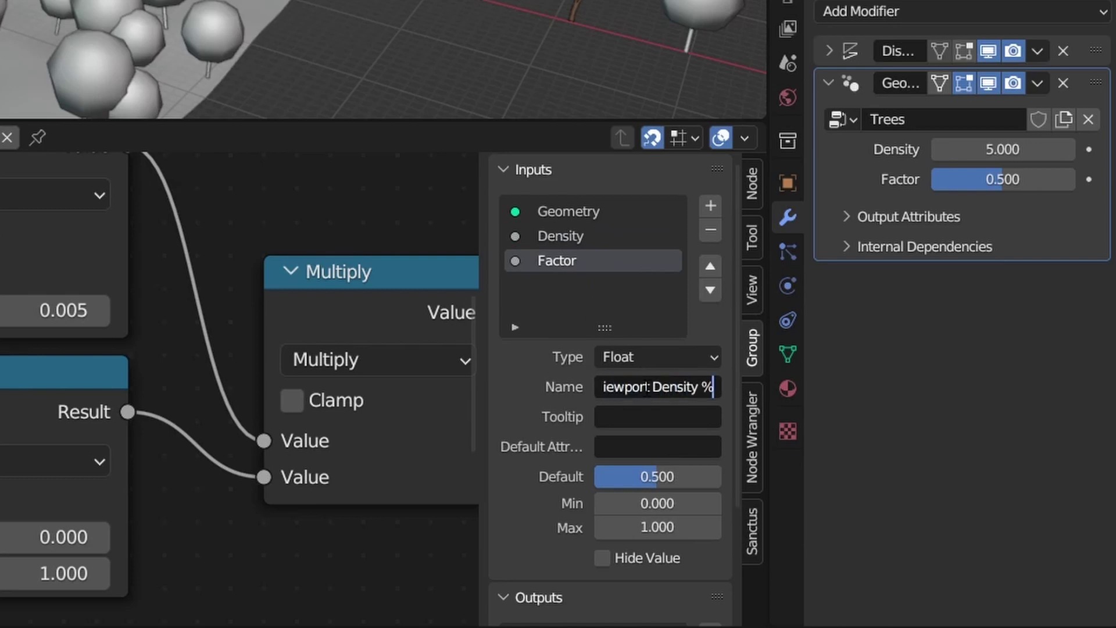
pyautogui.press('Return')
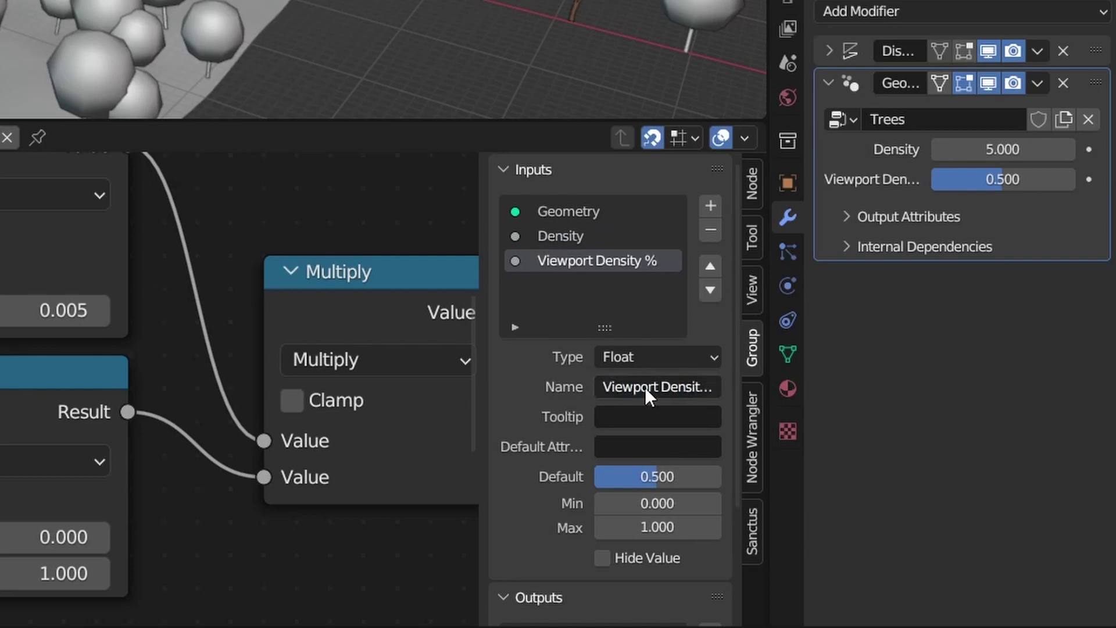
# - Set the maximum of the Viewport Density % input to 100
pyautogui.click(646, 527)
pyautogui.write('100')
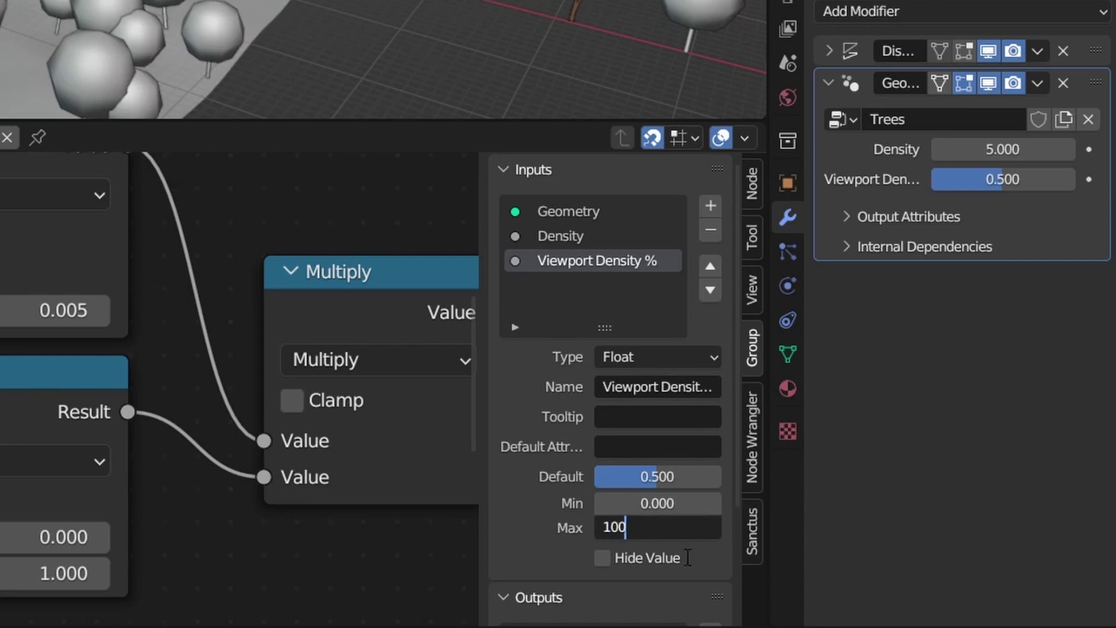
pyautogui.press('Return')
# - Try the modifier's Viewport Density % at 0 and at 100
pyautogui.moveTo(1049, 302); pyautogui.dragTo(988, 302)
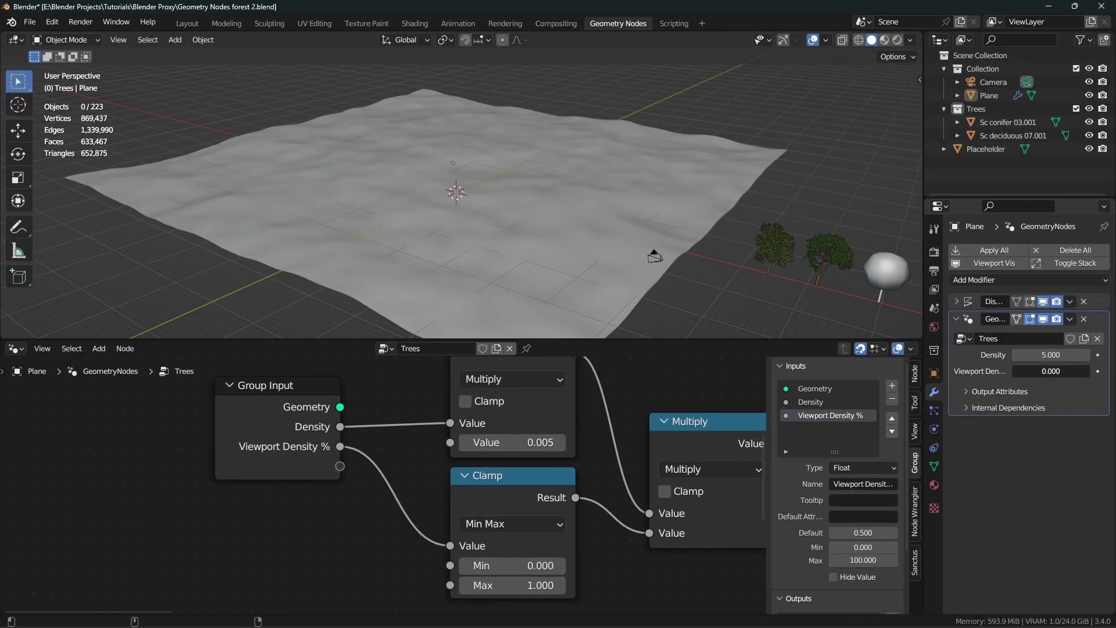
pyautogui.moveTo(1015, 371); pyautogui.dragTo(1108, 371)
pyautogui.rightClick(1071, 372)
pyautogui.hotkey('ctrl', 'z')
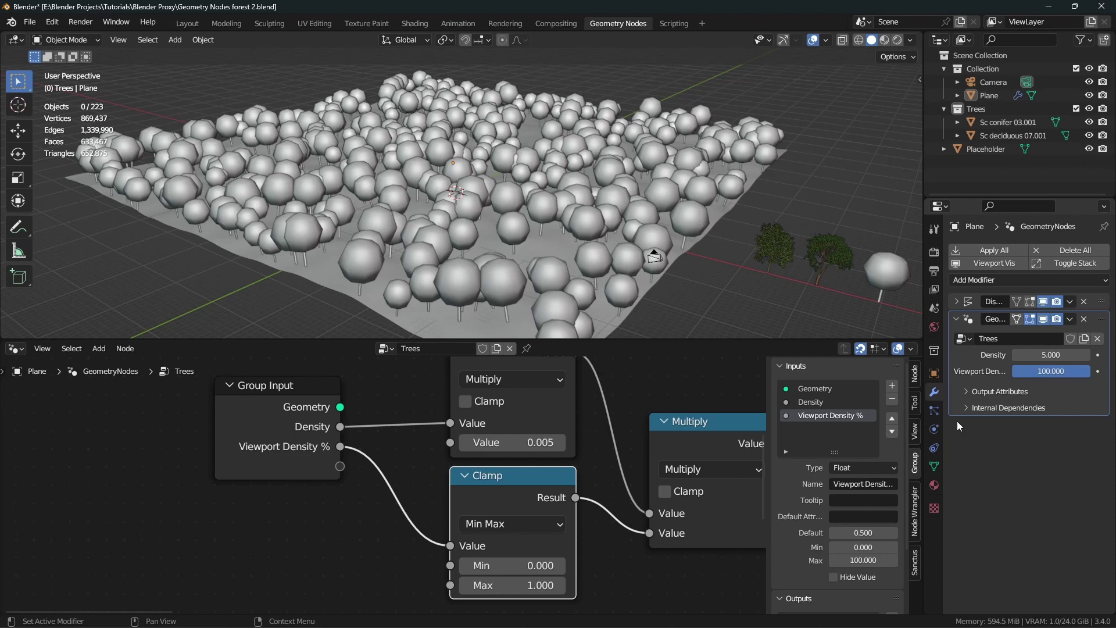
# - Move the Group Input node away from the Clamp node and add a Math node set to Divide below it
pyautogui.moveTo(330, 473); pyautogui.dragTo(203, 455)
pyautogui.moveTo(308, 478); pyautogui.dragTo(375, 488, button='middle')
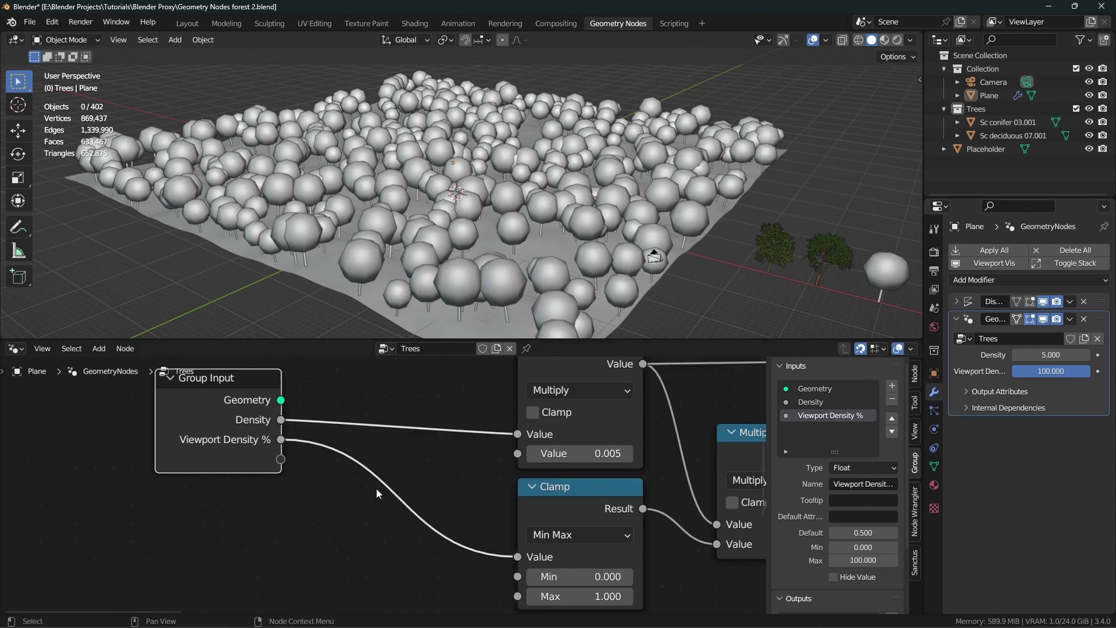
pyautogui.hotkey('shift', 'a')
pyautogui.write('ma')
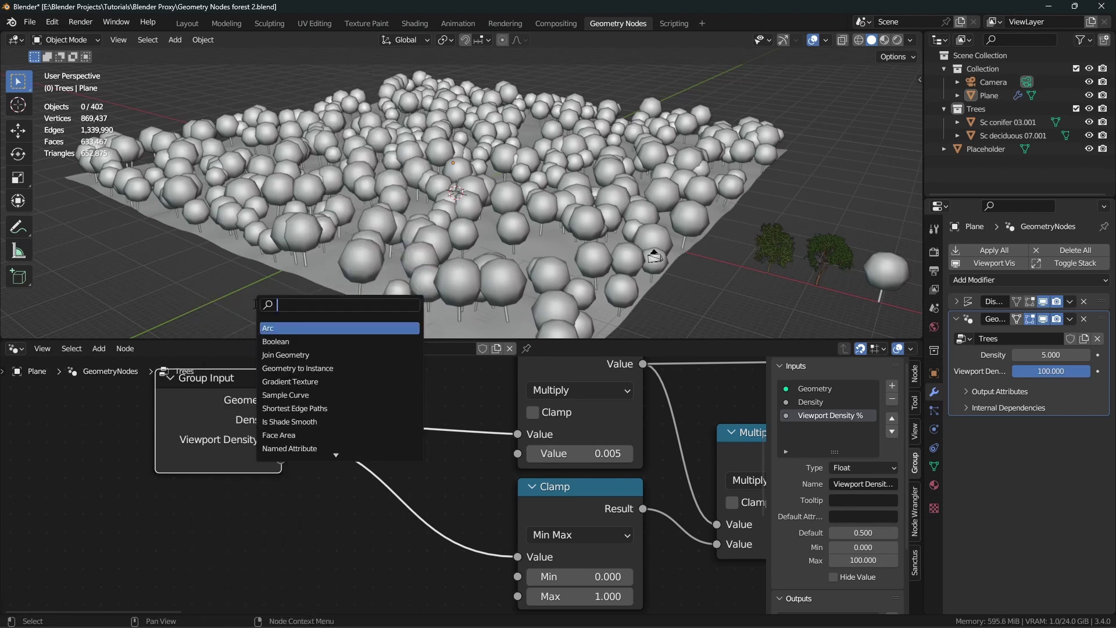
pyautogui.press('Return')
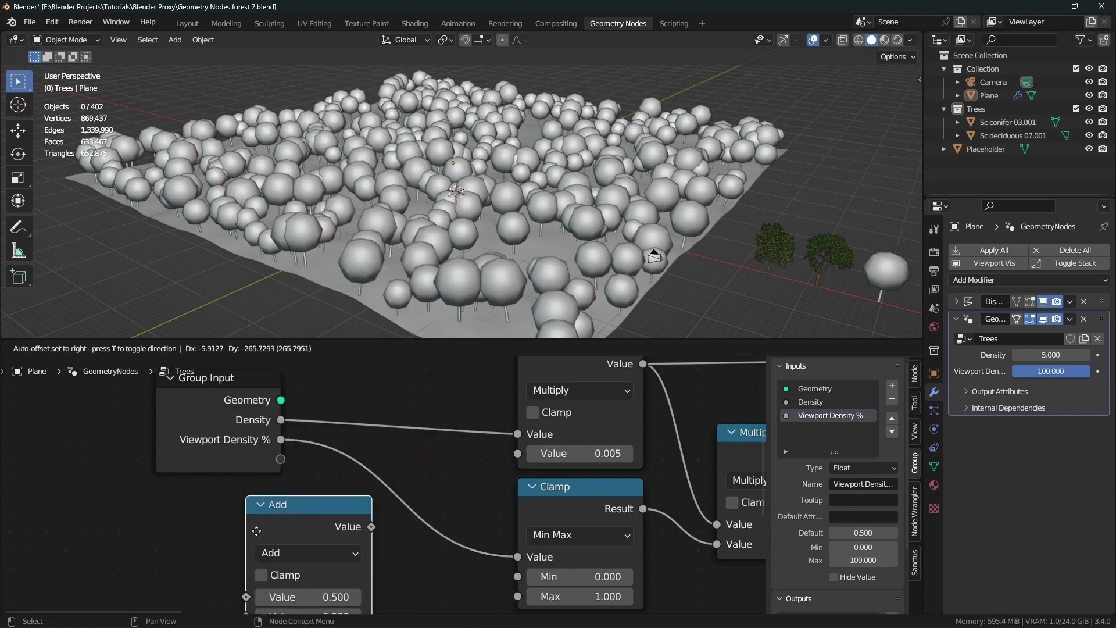
pyautogui.click(294, 490)
pyautogui.click(306, 522)
pyautogui.click(295, 360)
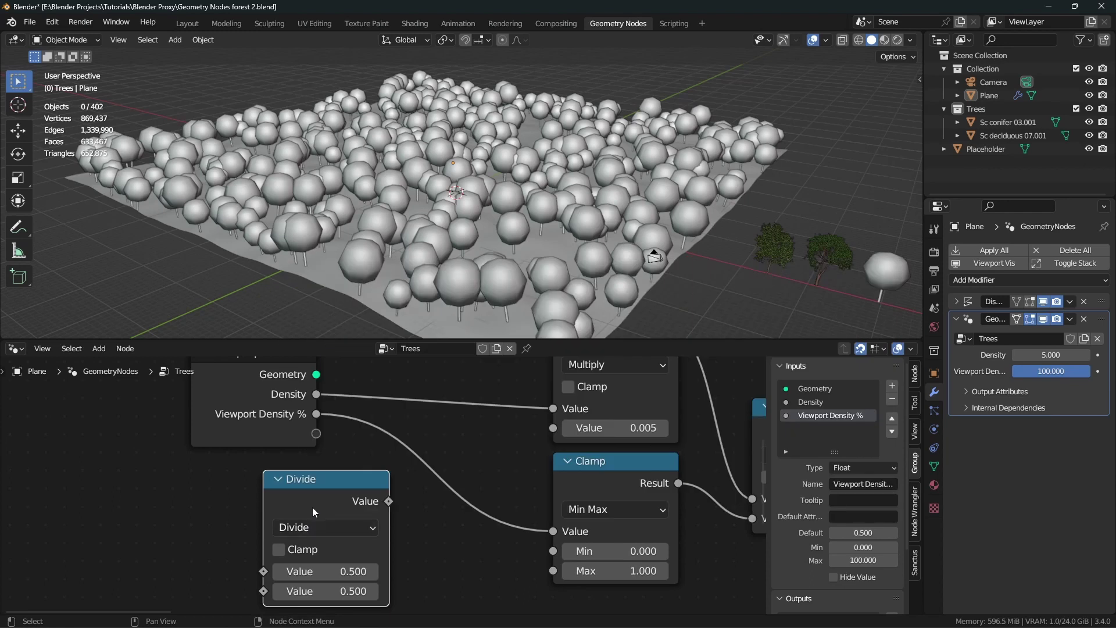
# - Insert the Divide node between Viewport Density % and the Clamp's Value, and set its divisor to 100
pyautogui.moveTo(326, 478); pyautogui.dragTo(450, 442)
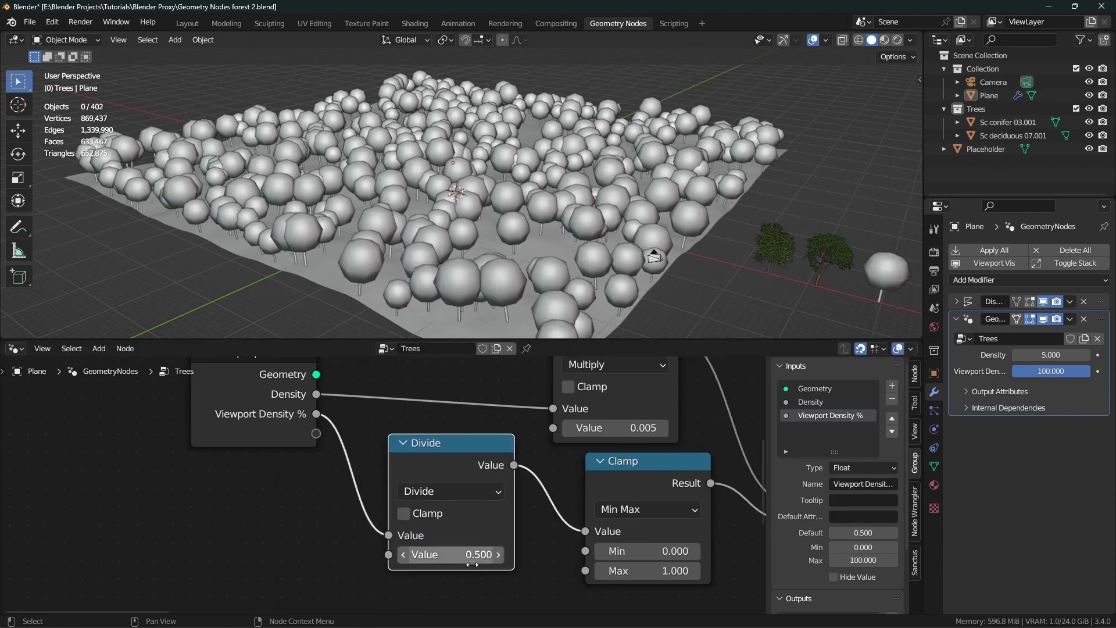
pyautogui.click(459, 558)
pyautogui.write('100')
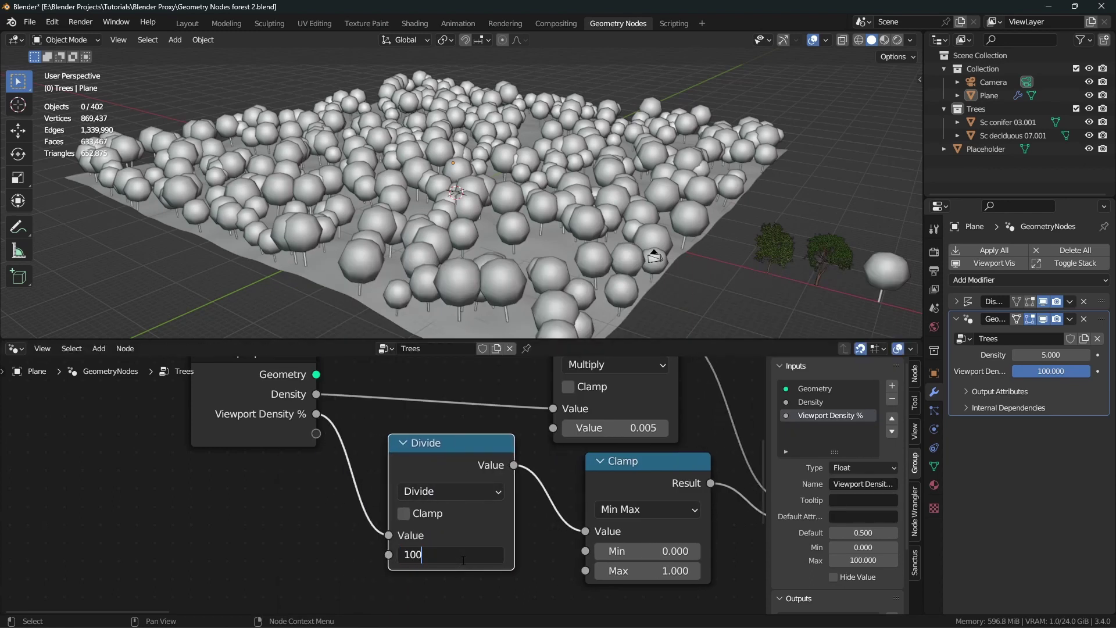
pyautogui.press('Return')
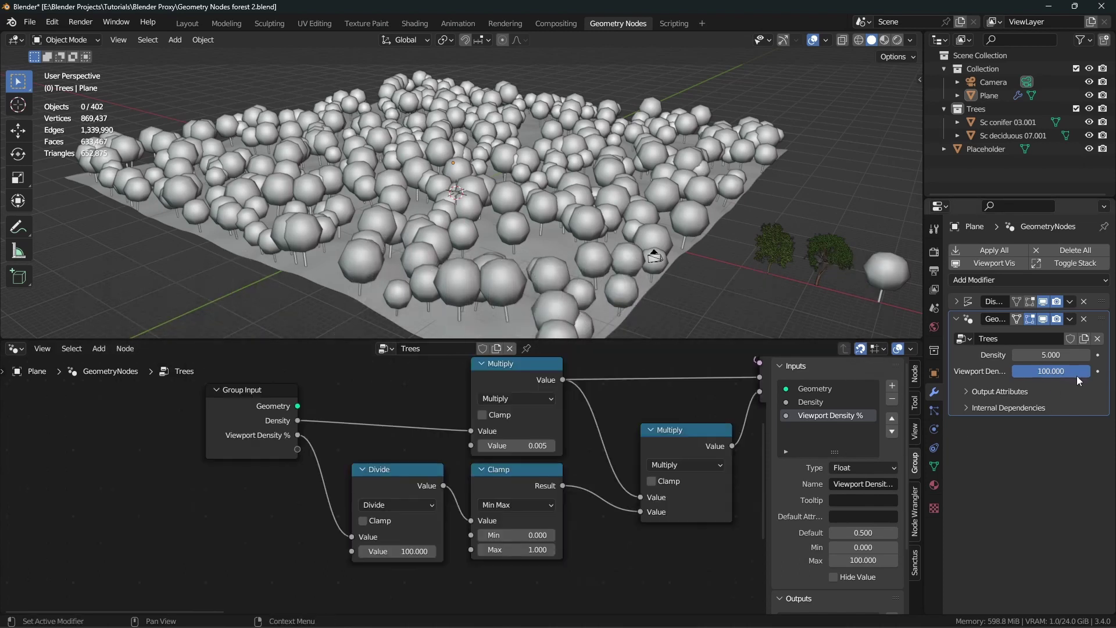
# - Try muting the Clamp node and unmute it again
pyautogui.moveTo(1077, 376)
pyautogui.mouseDown()
pyautogui.moveTo(1029, 371)
pyautogui.moveTo(1085, 371)
pyautogui.mouseUp()
pyautogui.click(500, 486)
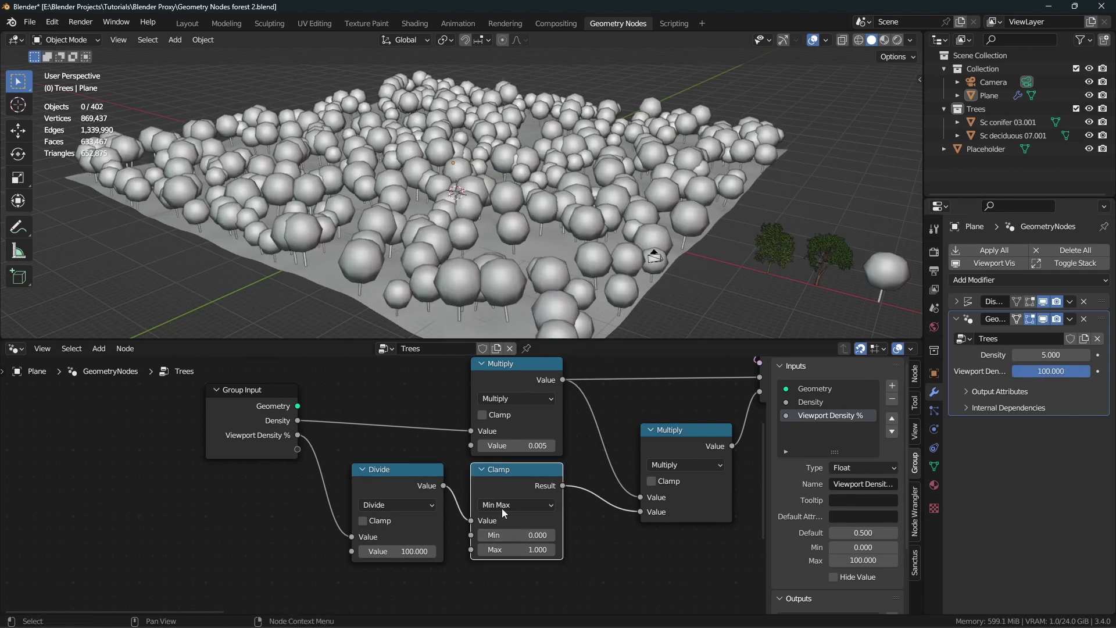
pyautogui.press('m')
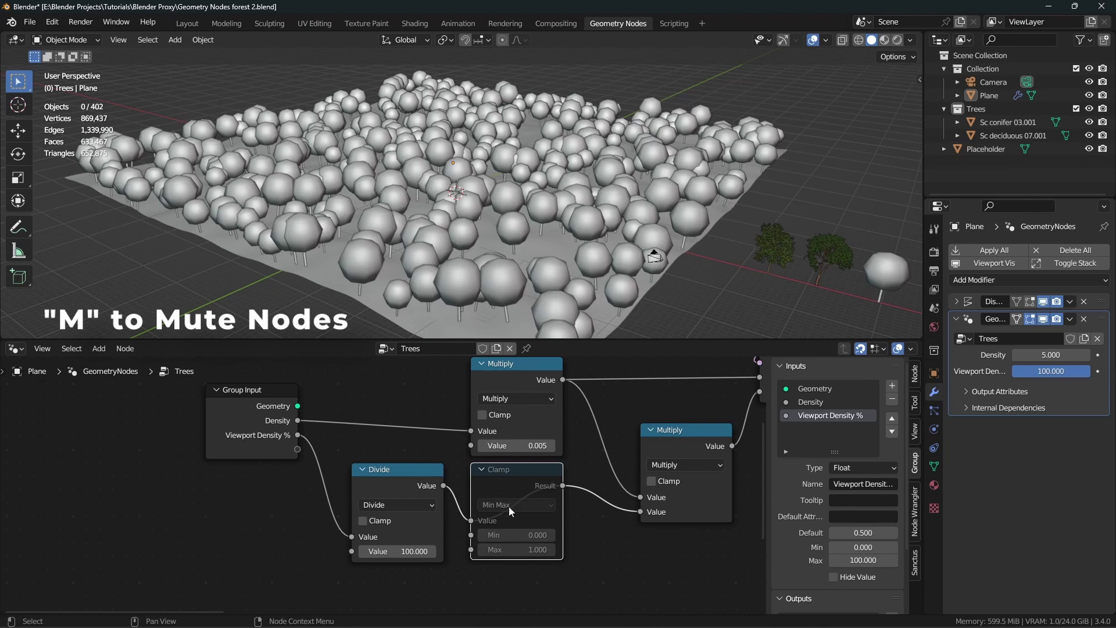
pyautogui.press('m')
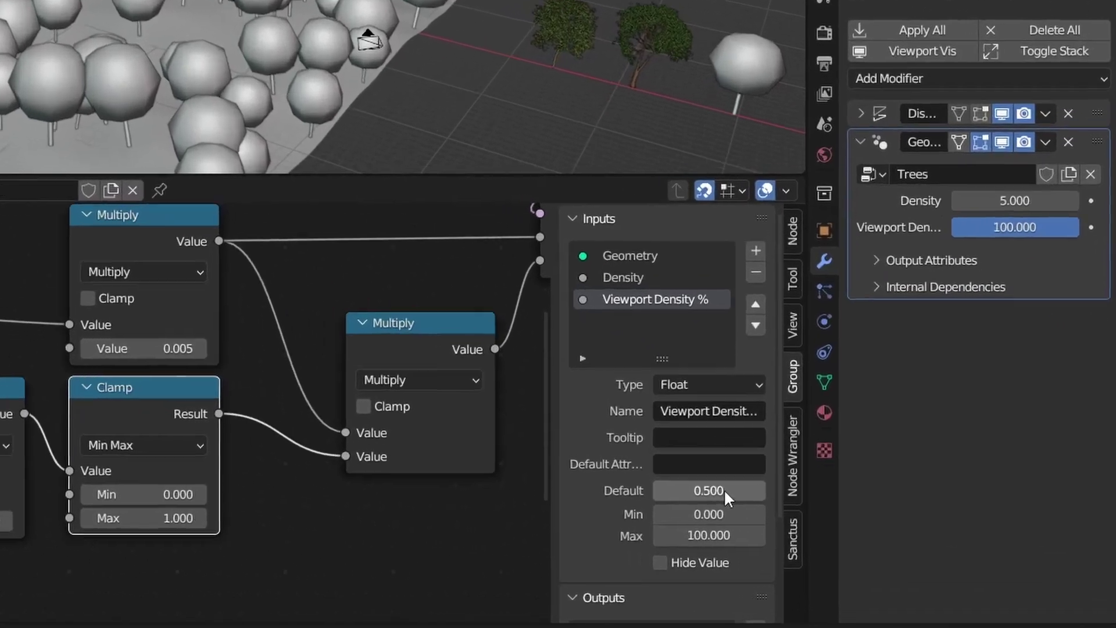
# - Set the default of Viewport Density % to 50 and reset the modifier's value to that default
pyautogui.click(813, 515)
pyautogui.write('50')
pyautogui.press('Return')
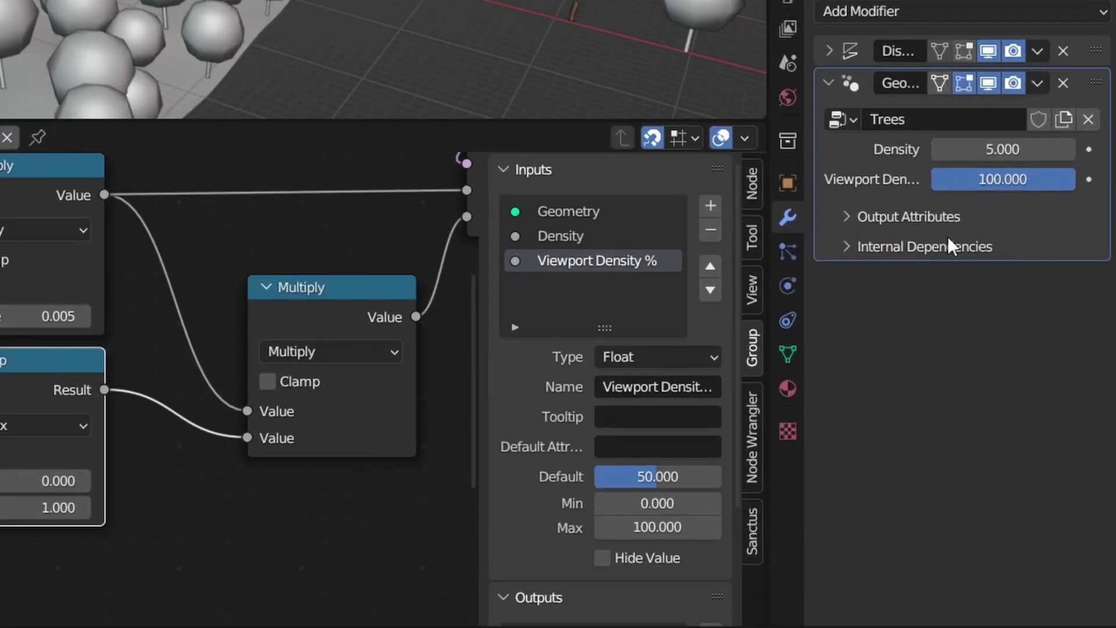
pyautogui.rightClick(973, 196)
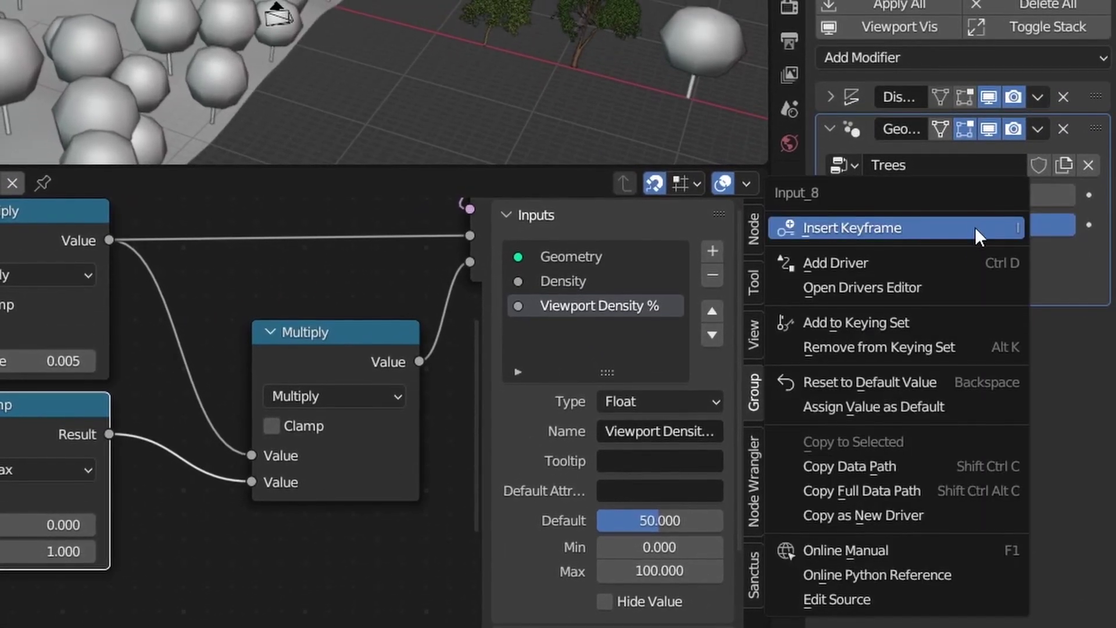
pyautogui.click(814, 378)
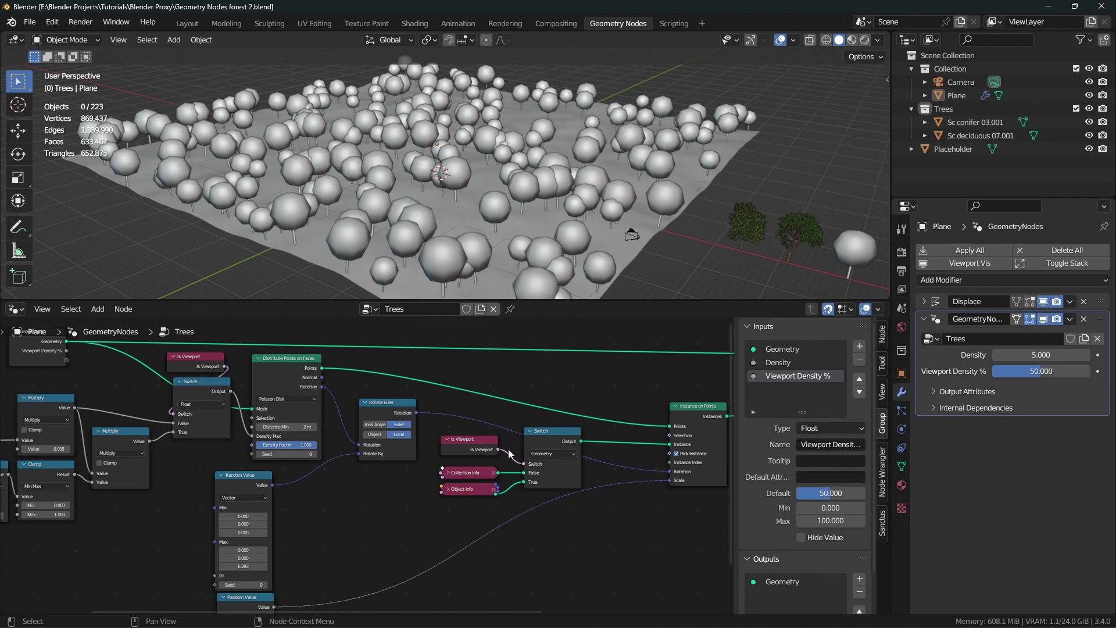
# - Set the modifier's Viewport Density % to 10
pyautogui.click(1010, 375)
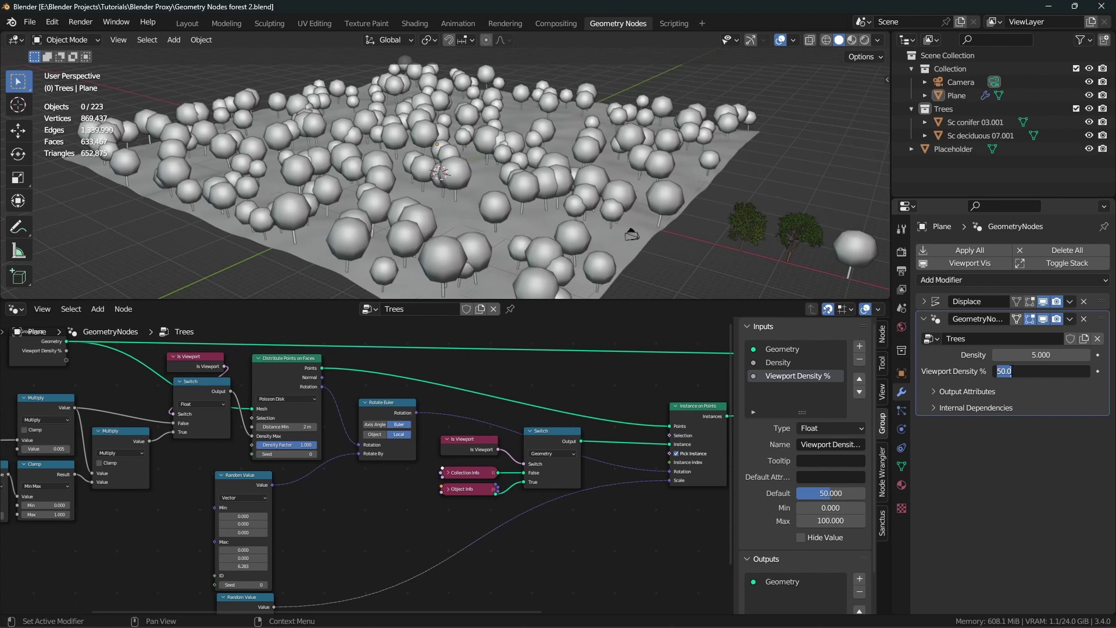
pyautogui.write('10')
pyautogui.press('Return')
# - Duplicate the Geometry Switch node, place the copy below Rotate Euler, and set its type to Boolean
pyautogui.scroll(3, 519, 473)
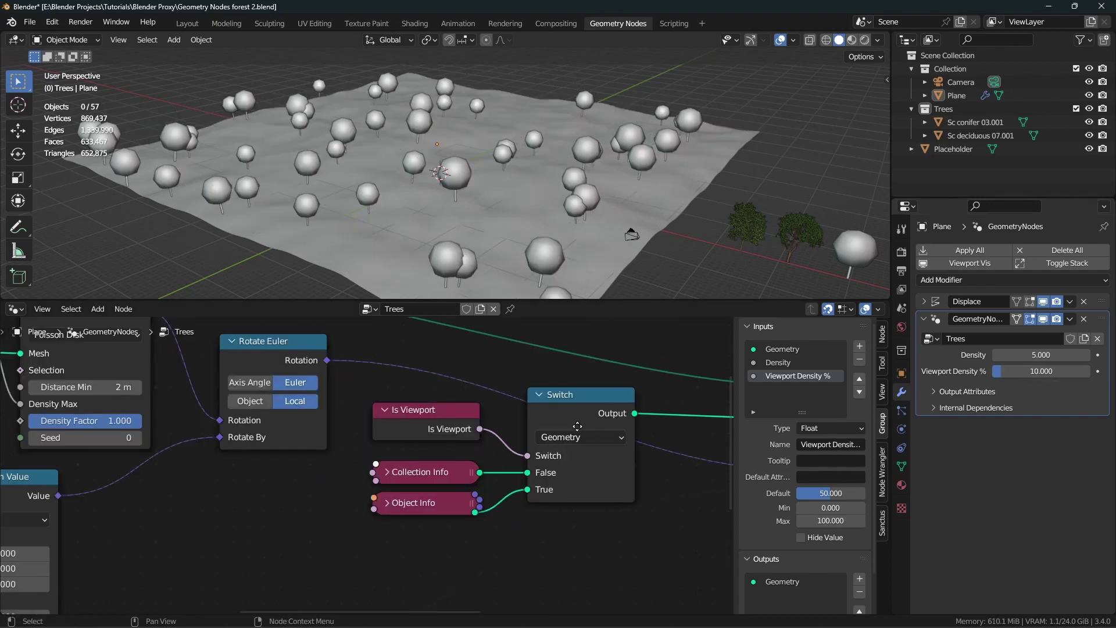
pyautogui.moveTo(578, 426); pyautogui.dragTo(612, 418, button='middle')
pyautogui.click(591, 402)
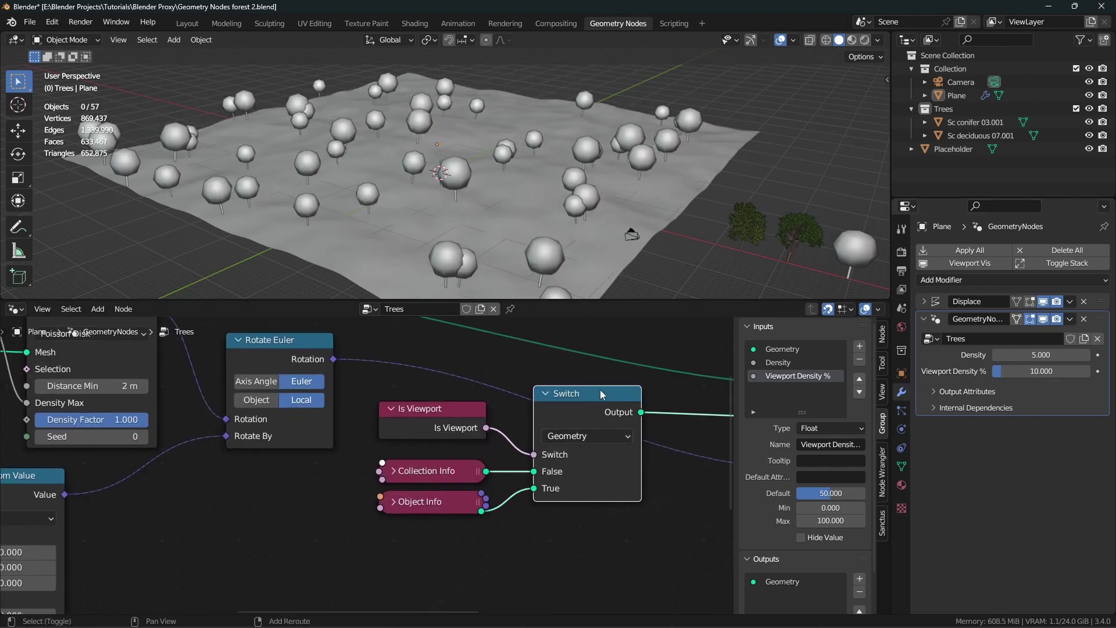
pyautogui.hotkey('shift', 'd')
pyautogui.click(293, 471)
pyautogui.scroll(1, 293, 471)
pyautogui.moveTo(293, 472); pyautogui.dragTo(323, 433, button='middle')
pyautogui.click(313, 480)
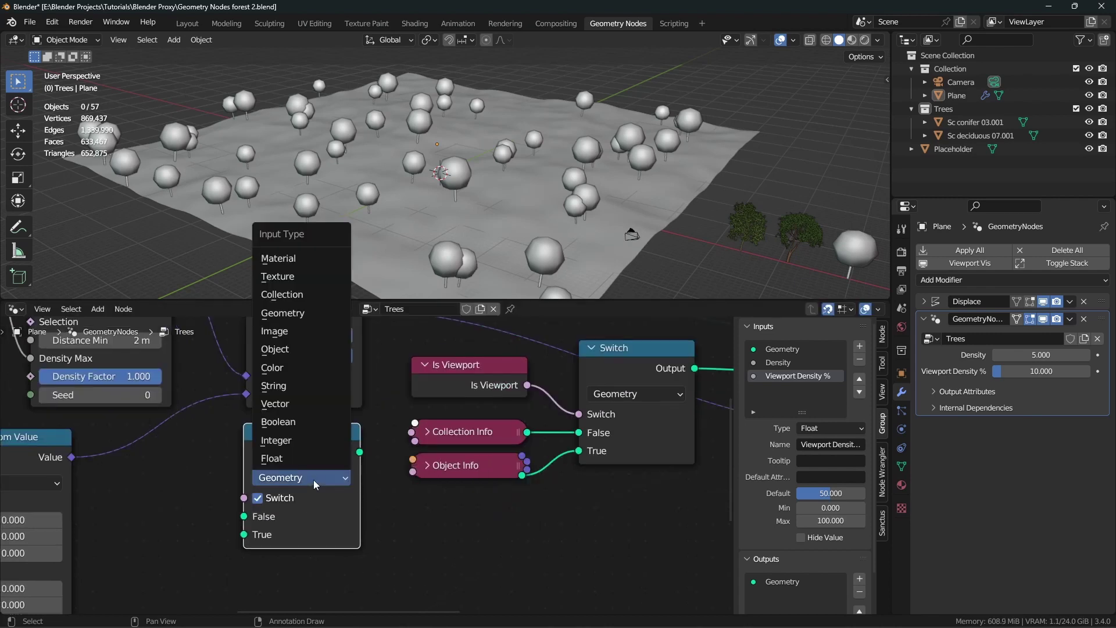
pyautogui.click(292, 425)
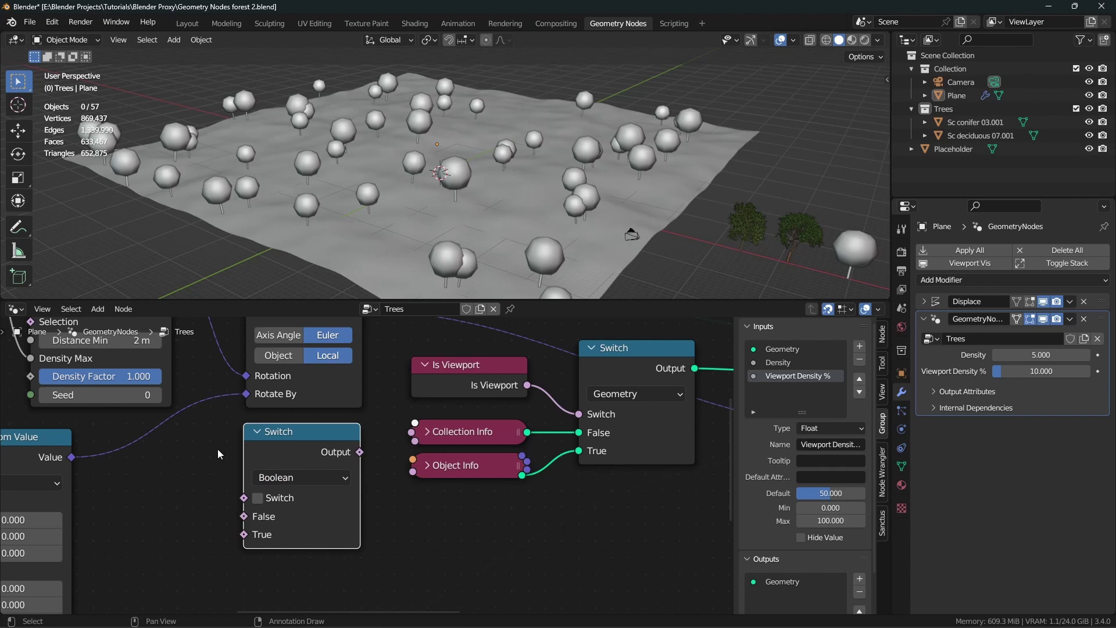
# - Enable the Boolean Switch, feed its True input from Is Viewport, and link its output to the Geometry Switch's Switch input
pyautogui.click(257, 498)
pyautogui.moveTo(527, 385); pyautogui.dragTo(244, 534)
pyautogui.moveTo(334, 472); pyautogui.dragTo(315, 487, button='middle')
pyautogui.moveTo(342, 467); pyautogui.dragTo(560, 429)
# - Move the Geometry Switch farther from Is Viewport and place the Boolean Switch between the two nodes
pyautogui.scroll(-1, 556, 431)
pyautogui.moveTo(554, 432); pyautogui.dragTo(502, 464, button='middle')
pyautogui.moveTo(502, 464); pyautogui.dragTo(616, 478)
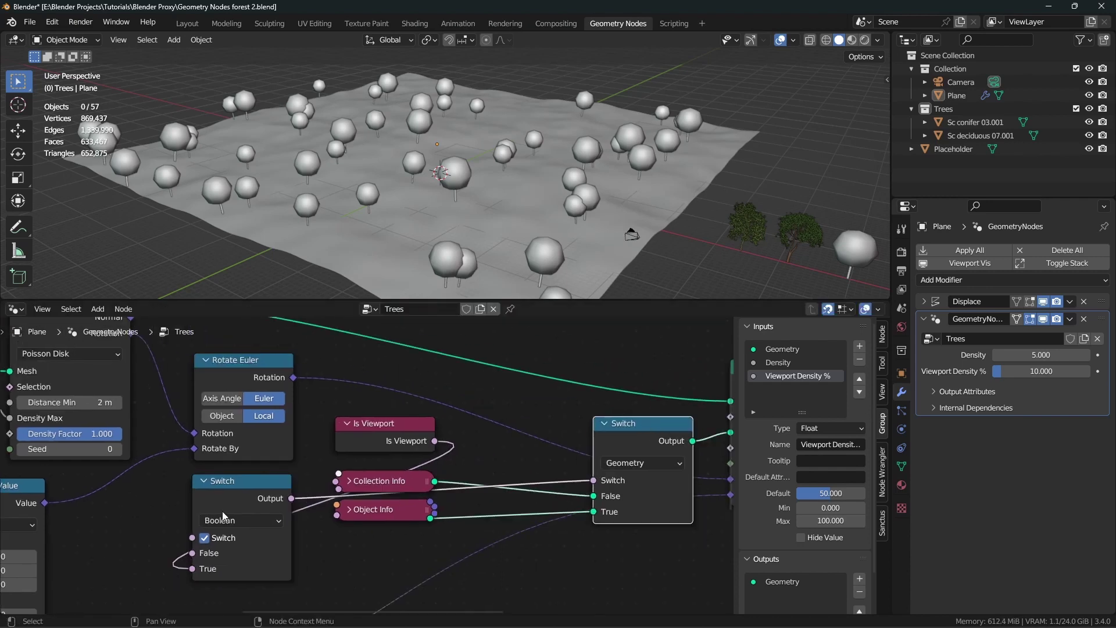
pyautogui.moveTo(221, 497); pyautogui.dragTo(492, 383)
pyautogui.scroll(1, 494, 430)
pyautogui.moveTo(499, 436); pyautogui.dragTo(478, 443, button='middle')
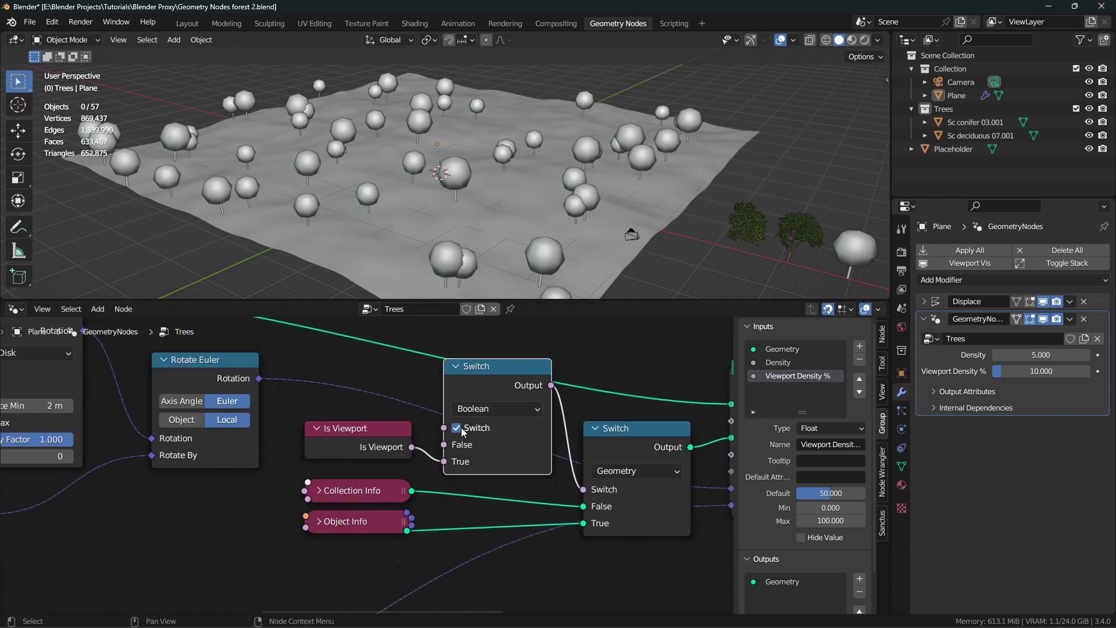
# - Toggle the Boolean Switch node's Switch value off and on to compare detailed trees with placeholders in the viewport
pyautogui.click(457, 428)
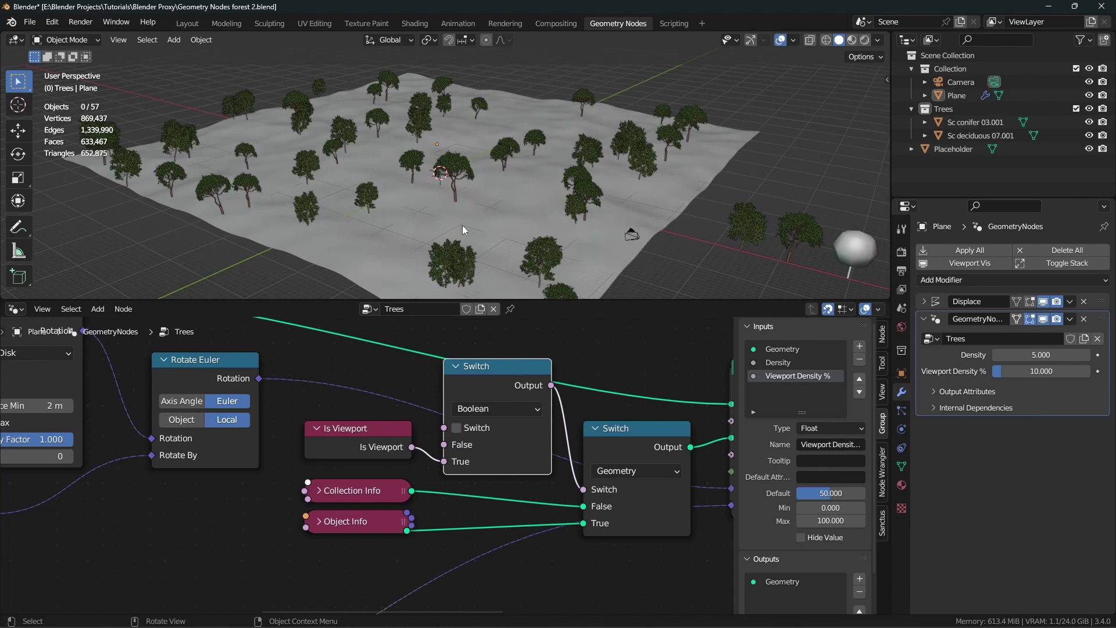
pyautogui.click(459, 426)
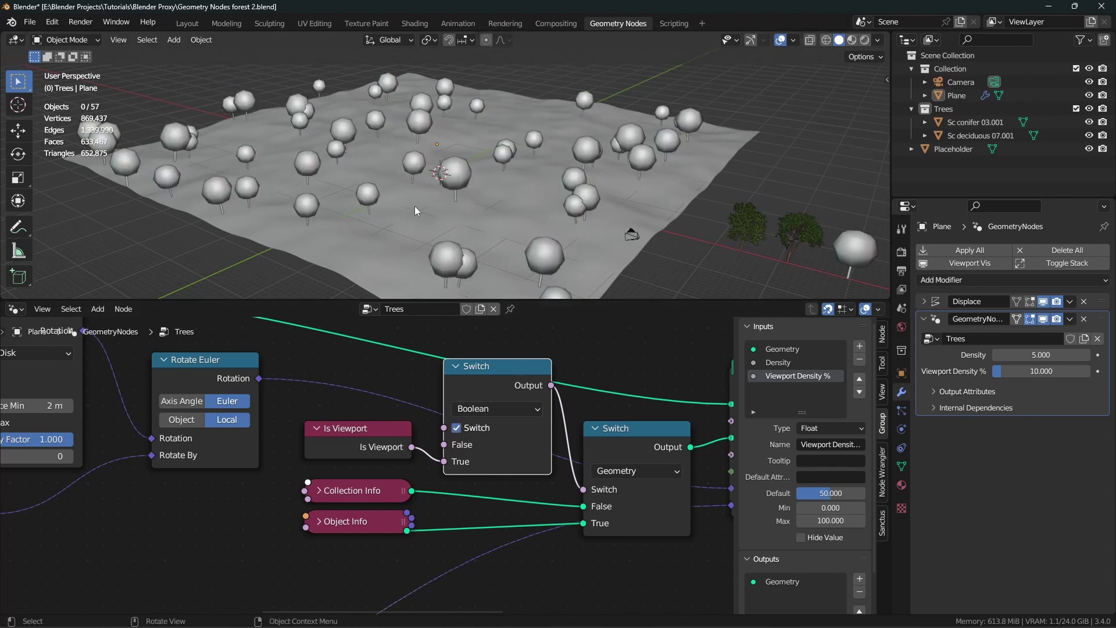
pyautogui.click(457, 428)
pyautogui.click(458, 426)
# - Add a Group Input node that exposes the Boolean Switch's Switch input, and set the modifier's Switch value to 1
pyautogui.moveTo(463, 414); pyautogui.dragTo(451, 456, button='middle')
pyautogui.moveTo(432, 469); pyautogui.dragTo(347, 424)
pyautogui.write('gr')
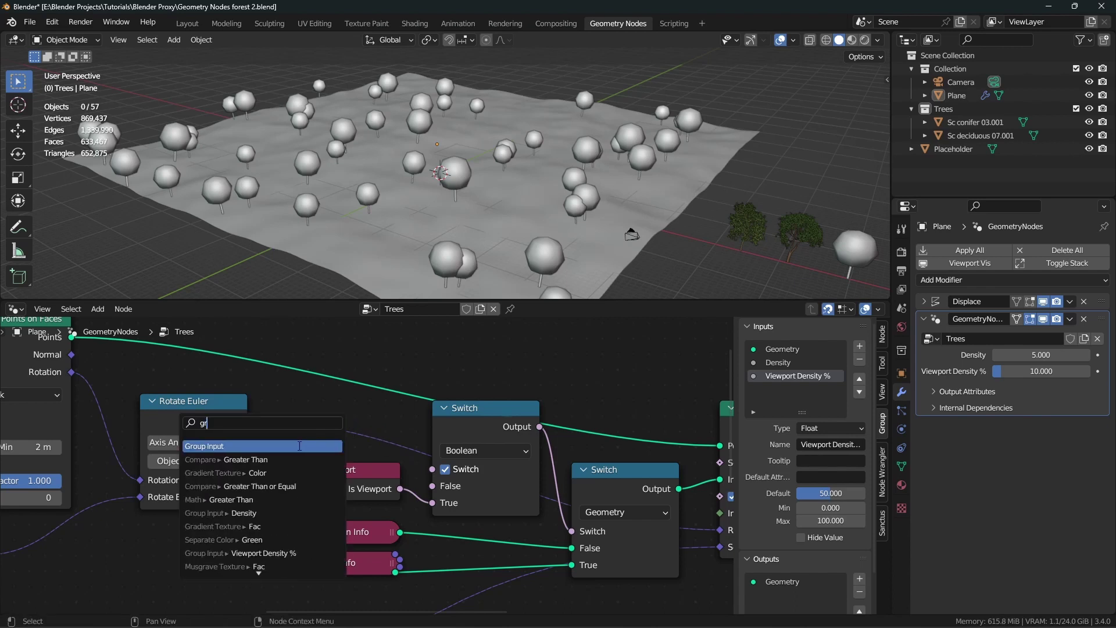
pyautogui.click(300, 446)
pyautogui.click(352, 457)
pyautogui.click(997, 388)
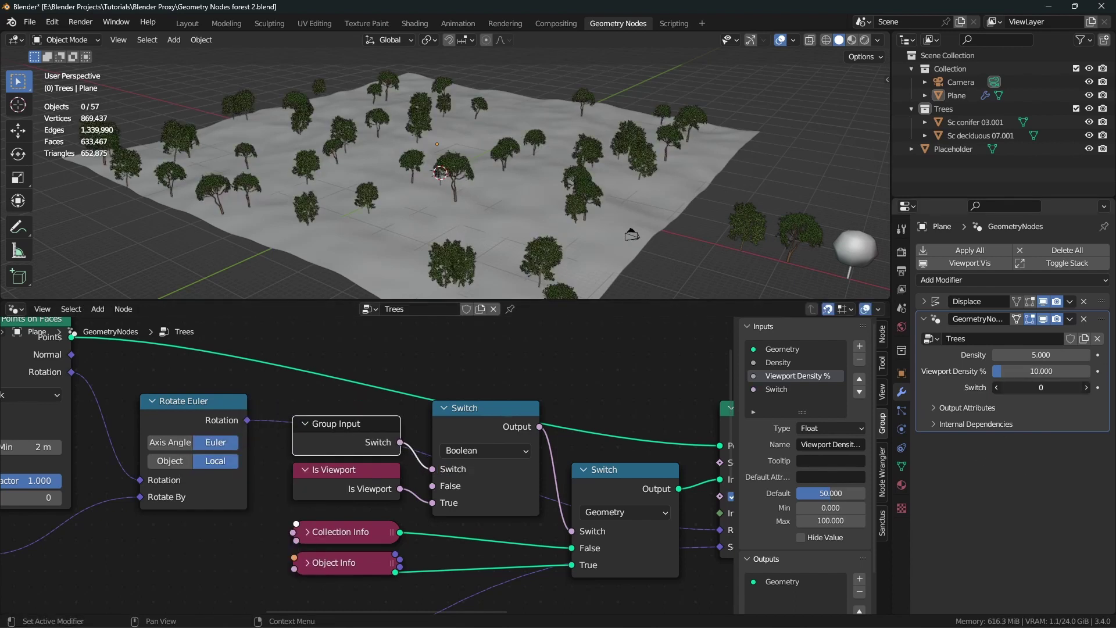
# - Rename the Switch group input to "Enable Proxy"
pyautogui.click(791, 387)
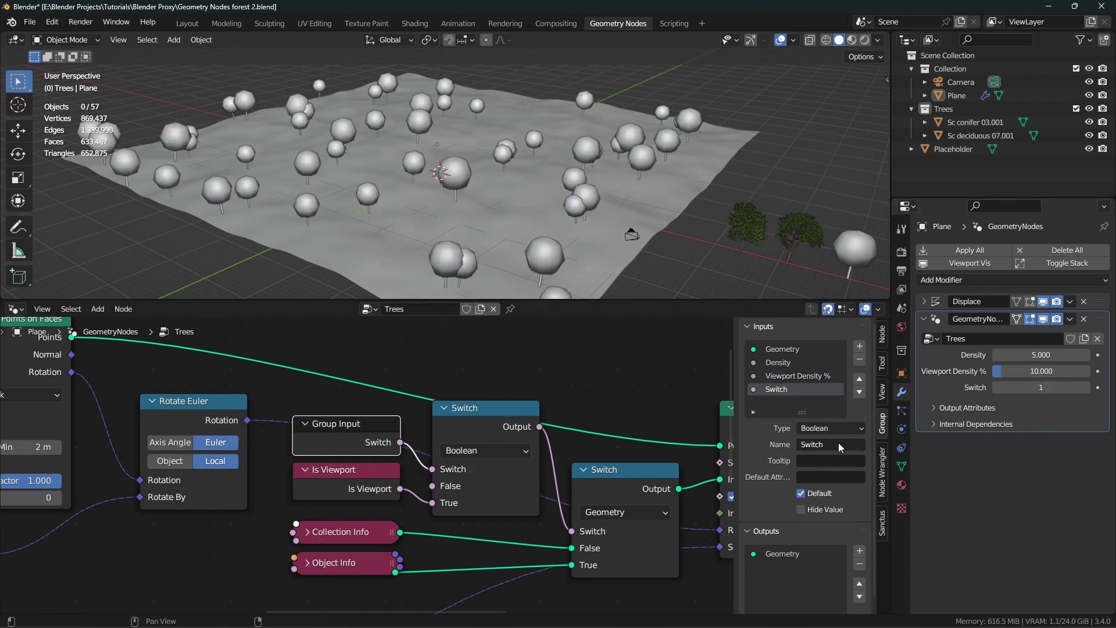
pyautogui.click(838, 443)
pyautogui.write('Enable Proxy')
pyautogui.press('Return')
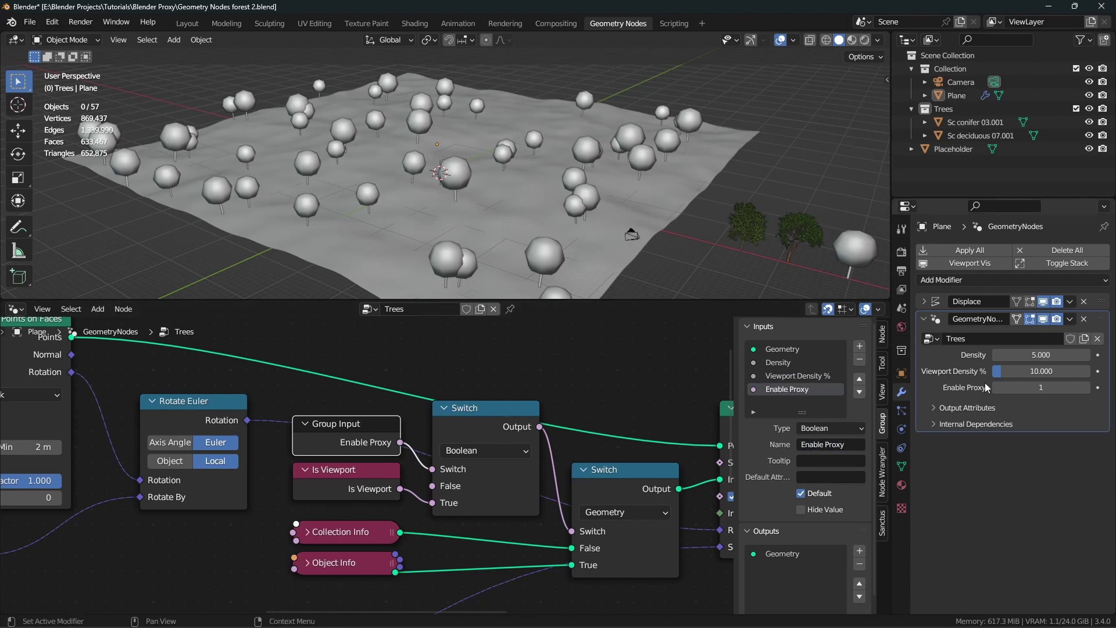
# - Test the modifier's Enable Proxy at 0, restore it to 1, and reposition the Geometry Switch between the Boolean Switch and Instance on Points
pyautogui.moveTo(1016, 385); pyautogui.dragTo(993, 386)
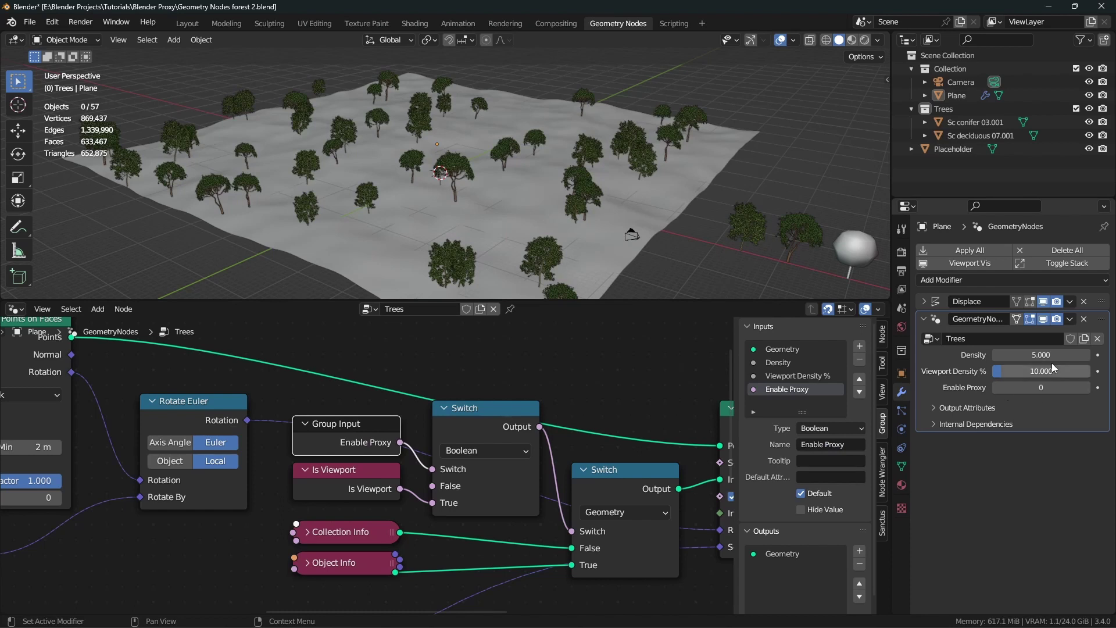
pyautogui.moveTo(1022, 389); pyautogui.dragTo(1036, 388)
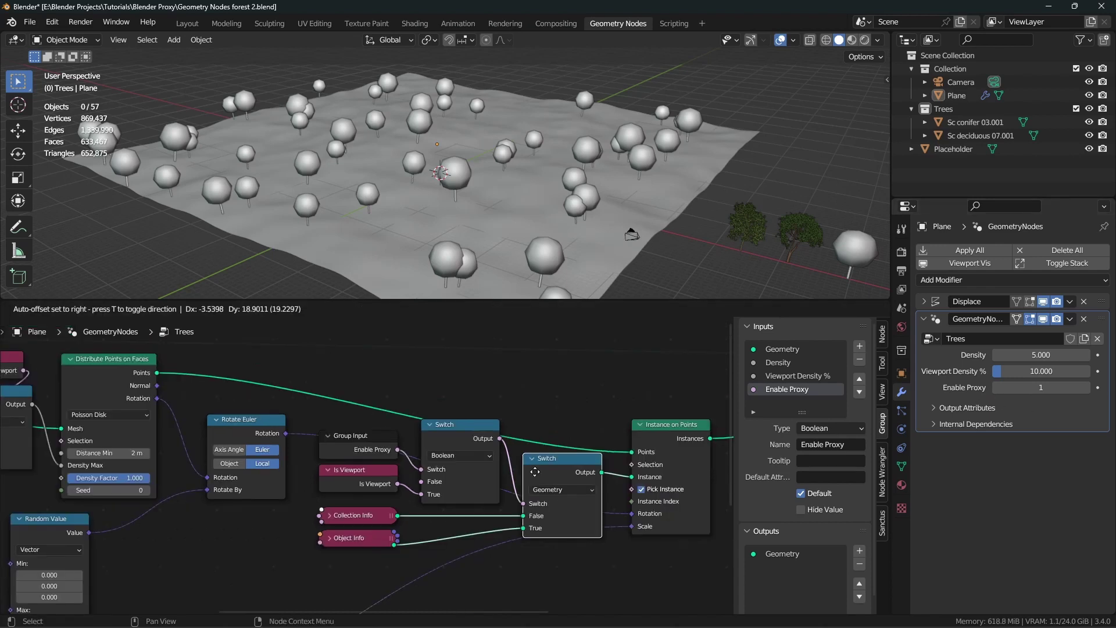
pyautogui.moveTo(532, 471); pyautogui.dragTo(532, 471)
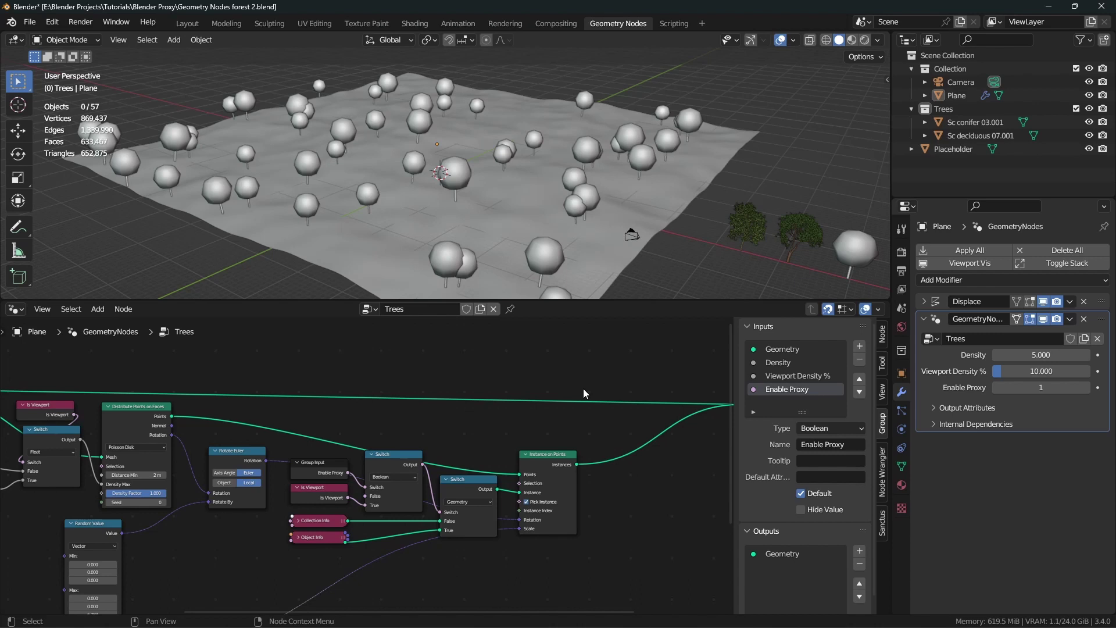
# - Set the modifier's Density to 10
pyautogui.click(1029, 355)
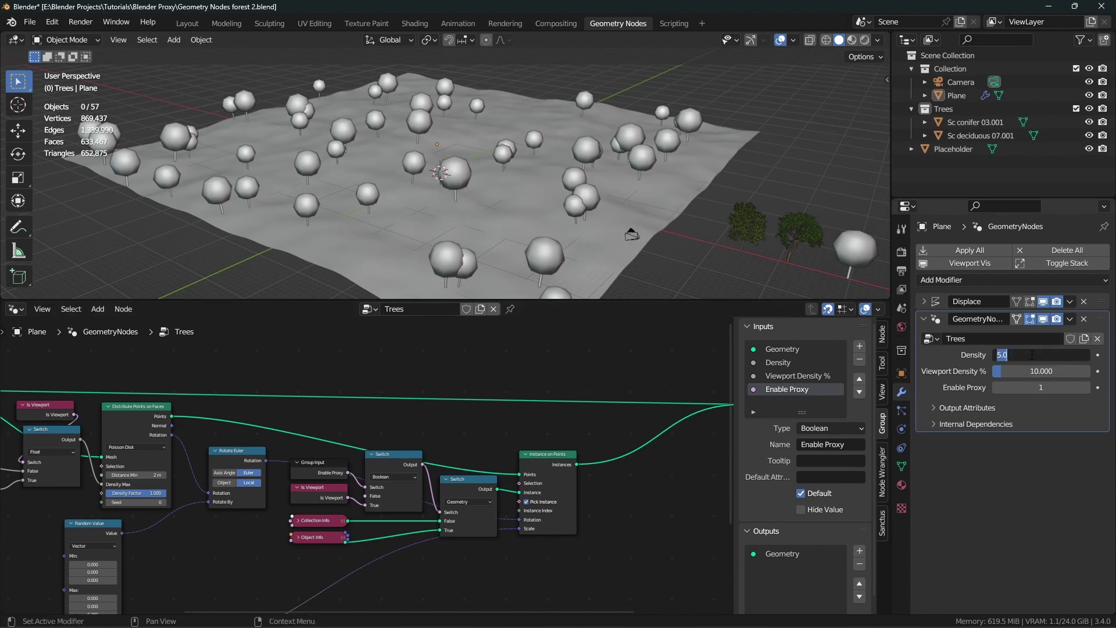
pyautogui.write('10')
pyautogui.press('Return')
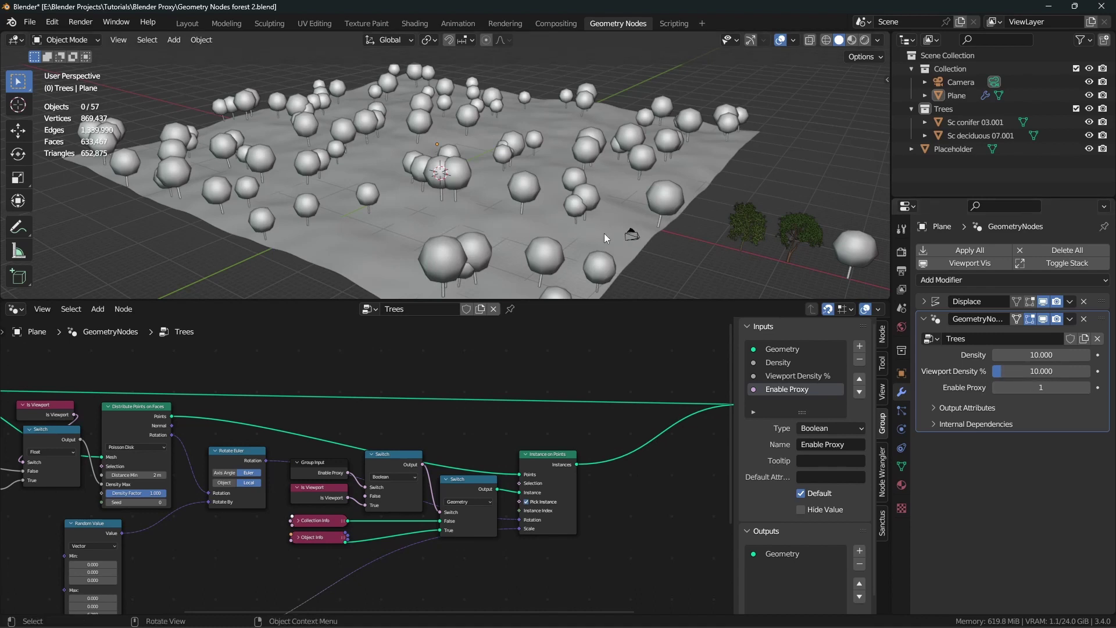
# - Render the forest from the scene camera's view and close the finished render
pyautogui.press('KP_0')
pyautogui.scroll(2, 605, 232)
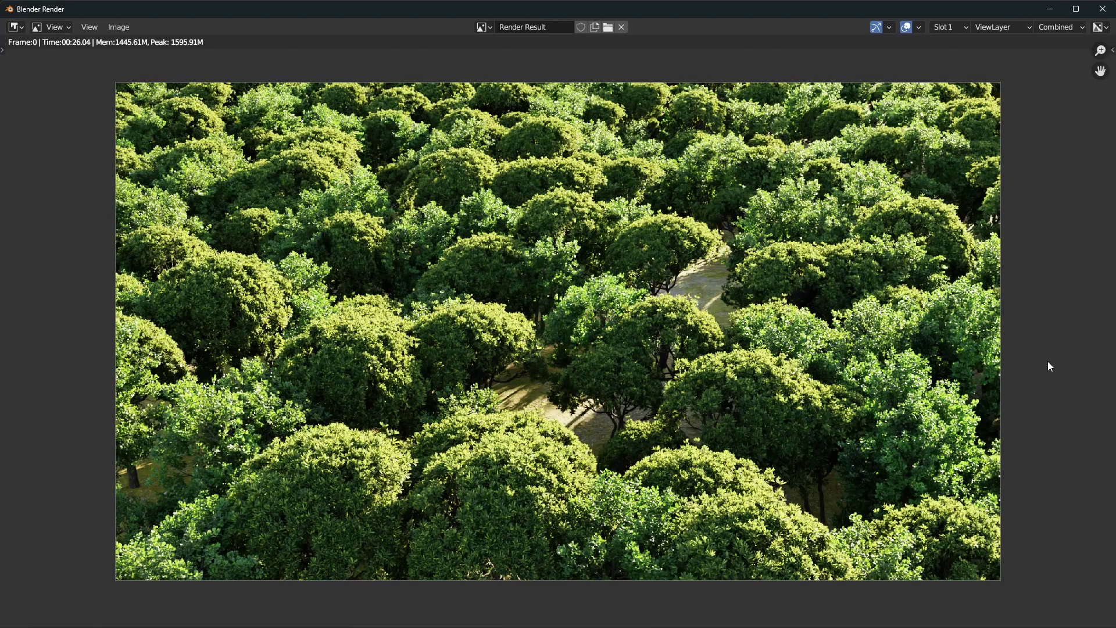
pyautogui.press('Escape')
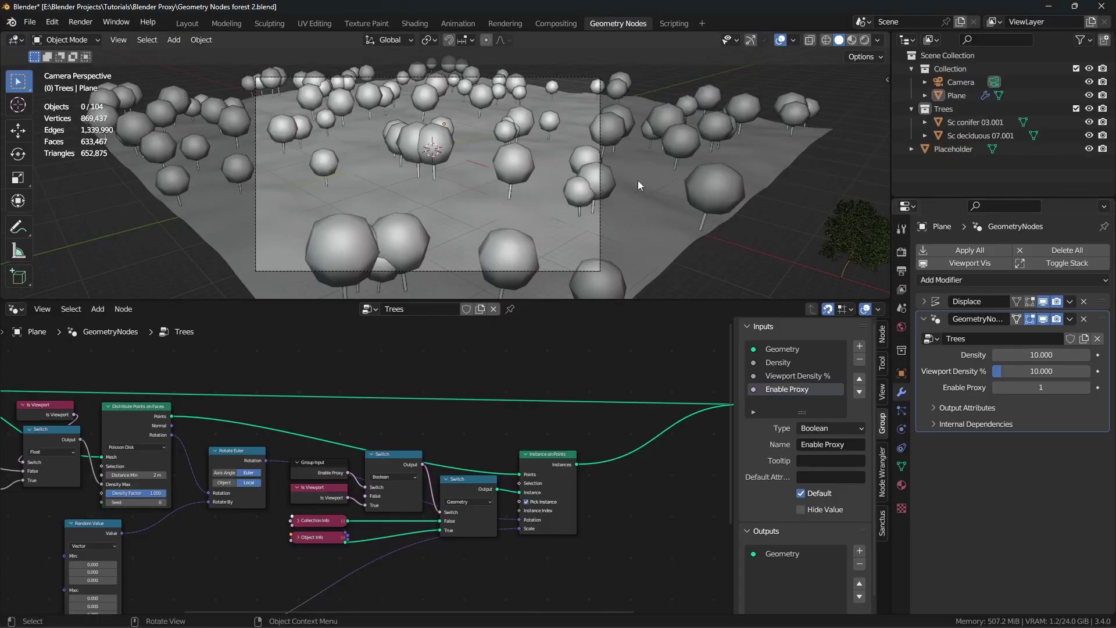